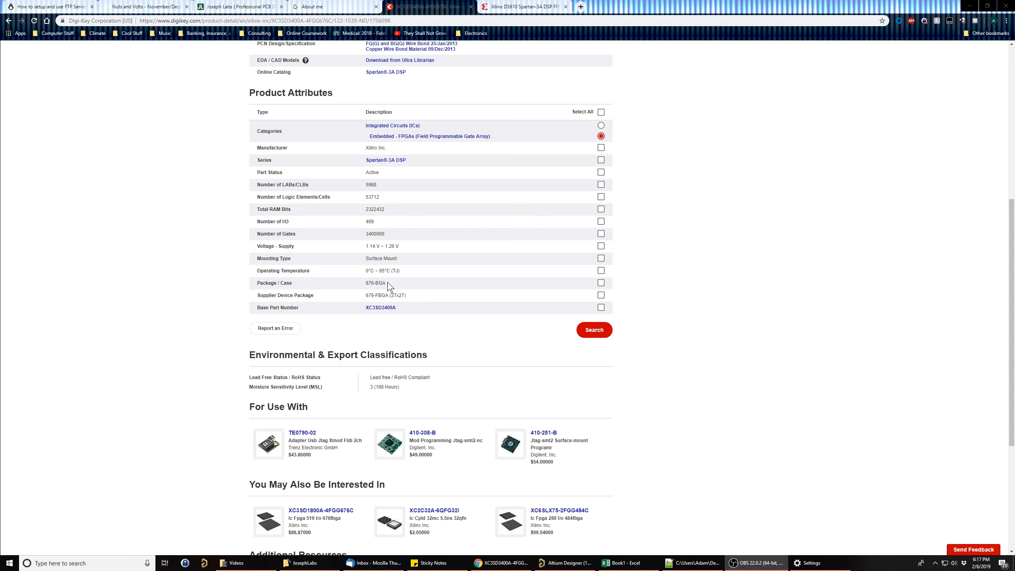
- Check the FPGA's package on the Digi-Key page and examine the XC3SD3400A FG676 pinout table in the Xilinx DS610 datasheet
drag(387, 283, 365, 283)
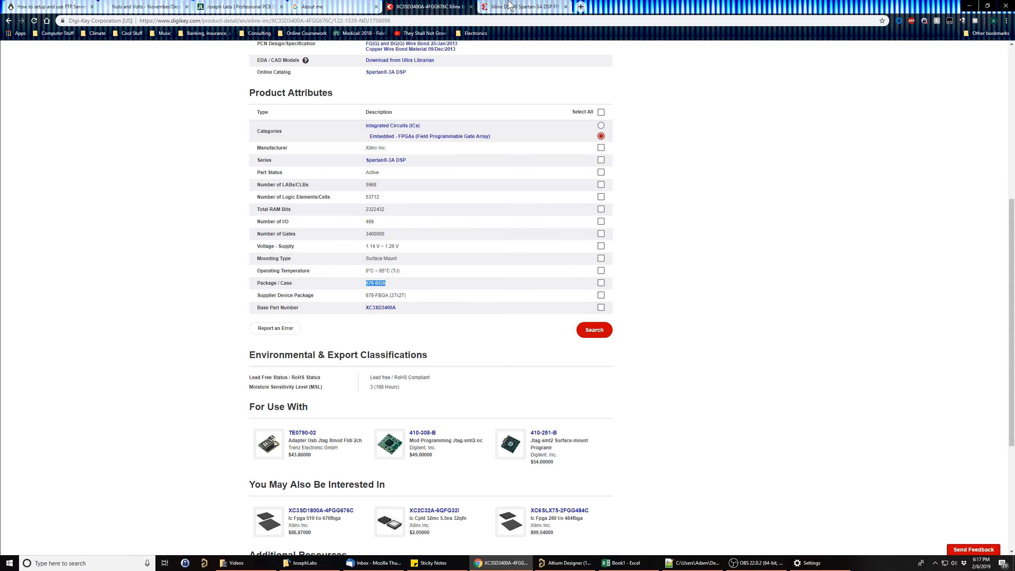
click(523, 6)
scroll(559, 291, up, 20)
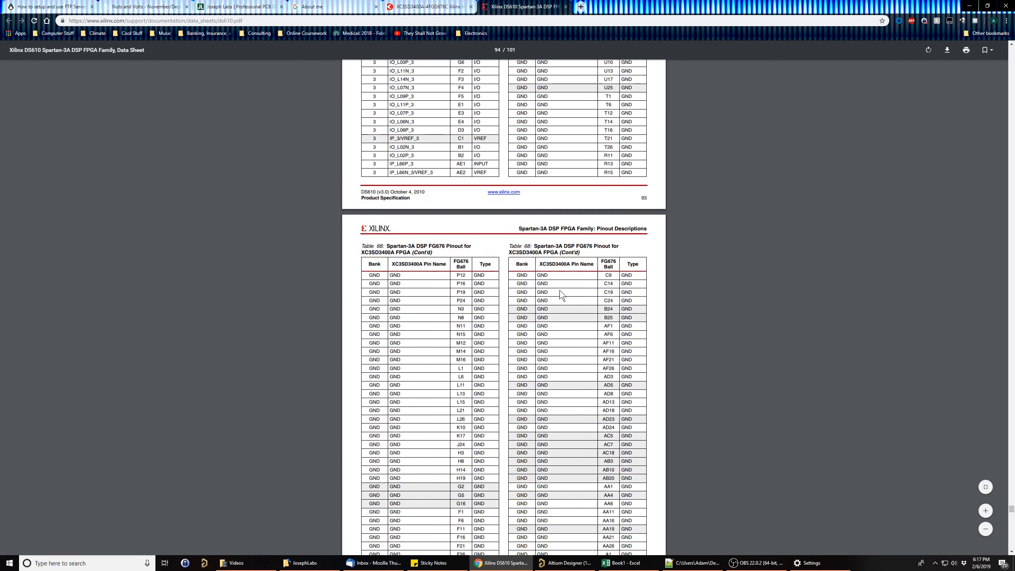
scroll(560, 292, up, 20)
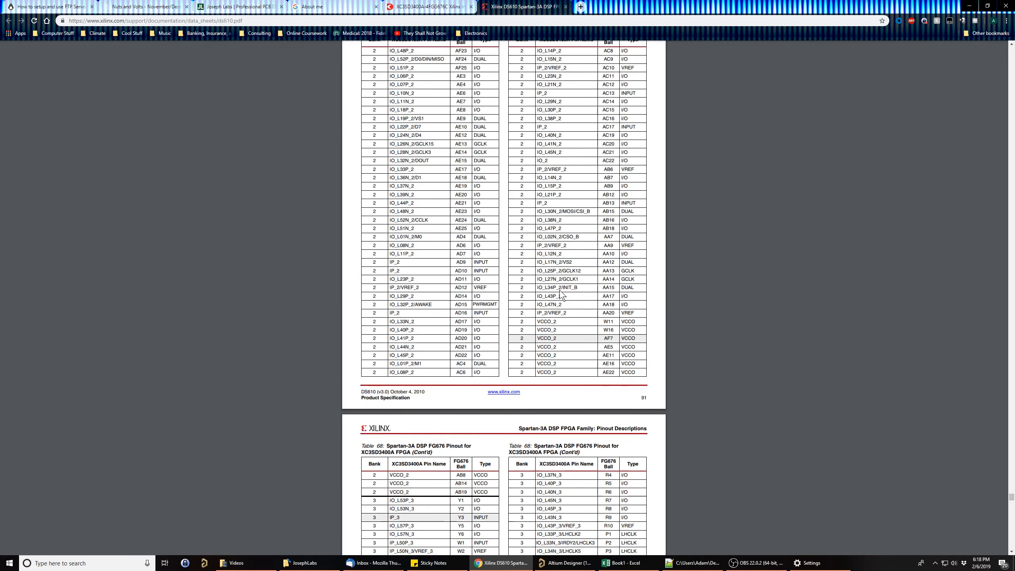
scroll(560, 293, up, 20)
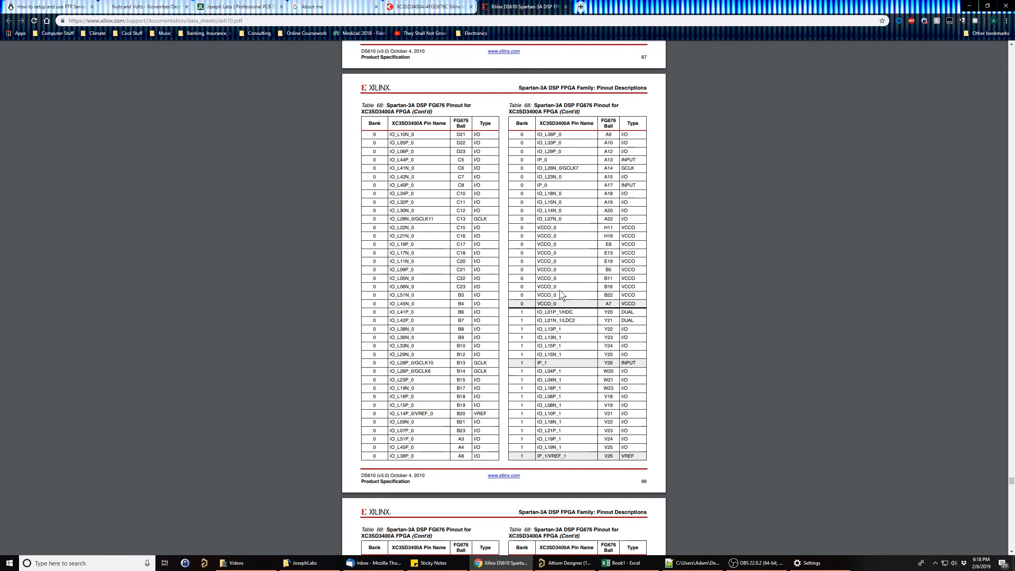
scroll(559, 293, down, 3)
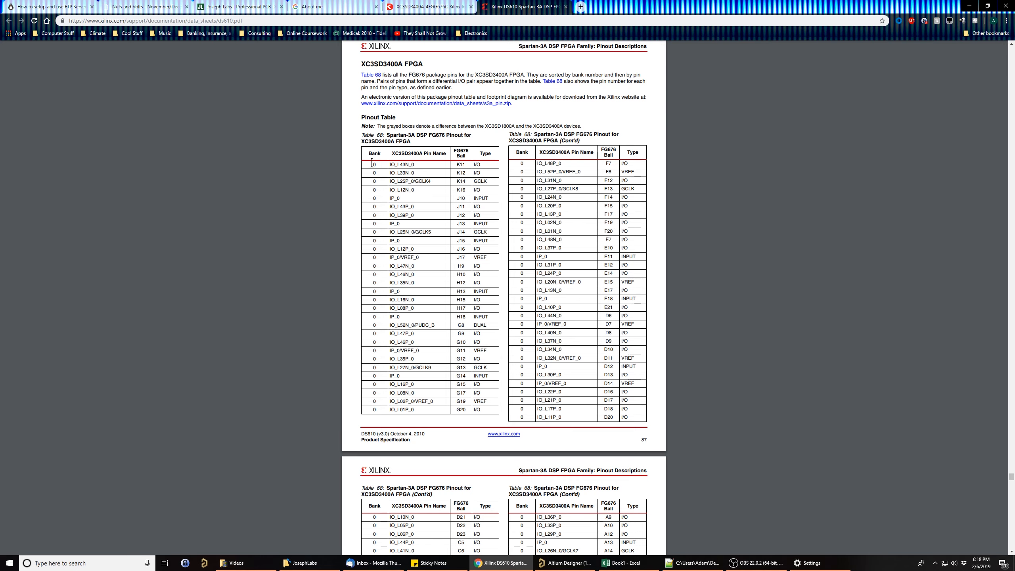
drag(372, 162, 400, 485)
drag(0, 200, 522, 126)
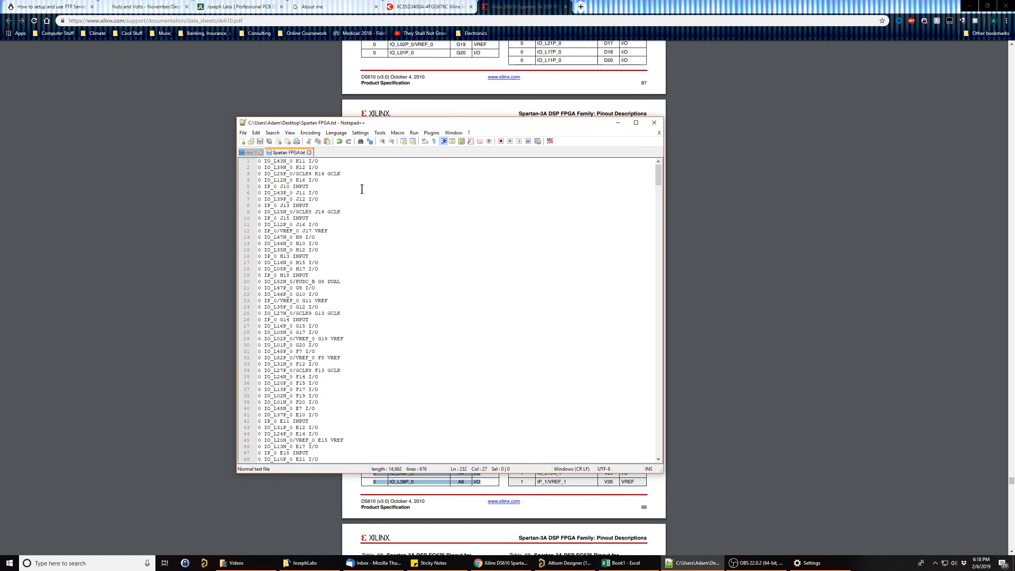
- Switch to the Book1 workbook in Excel and set the Group filter to include groups 0 to 3 and blanks
click(626, 533)
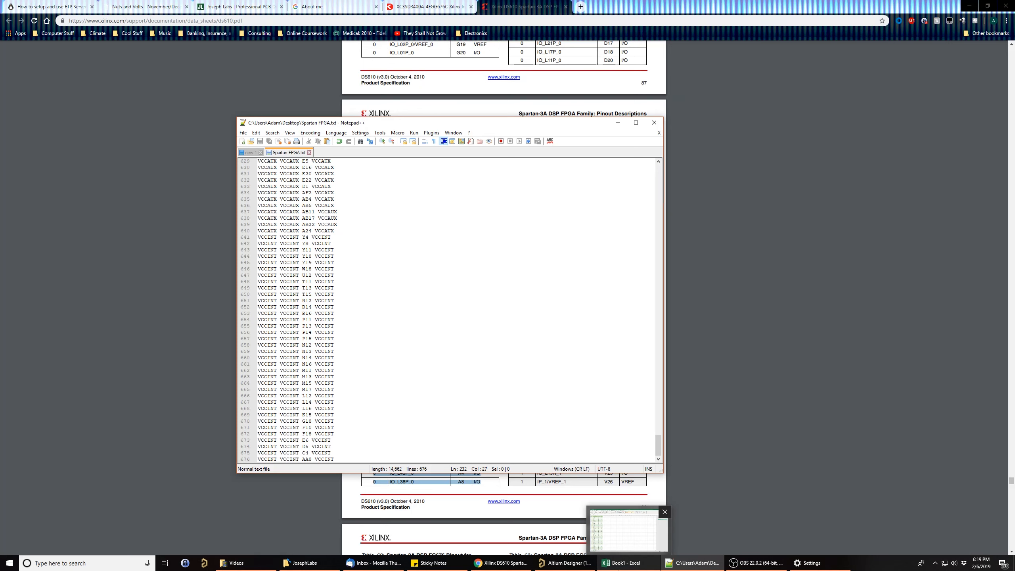
click(636, 556)
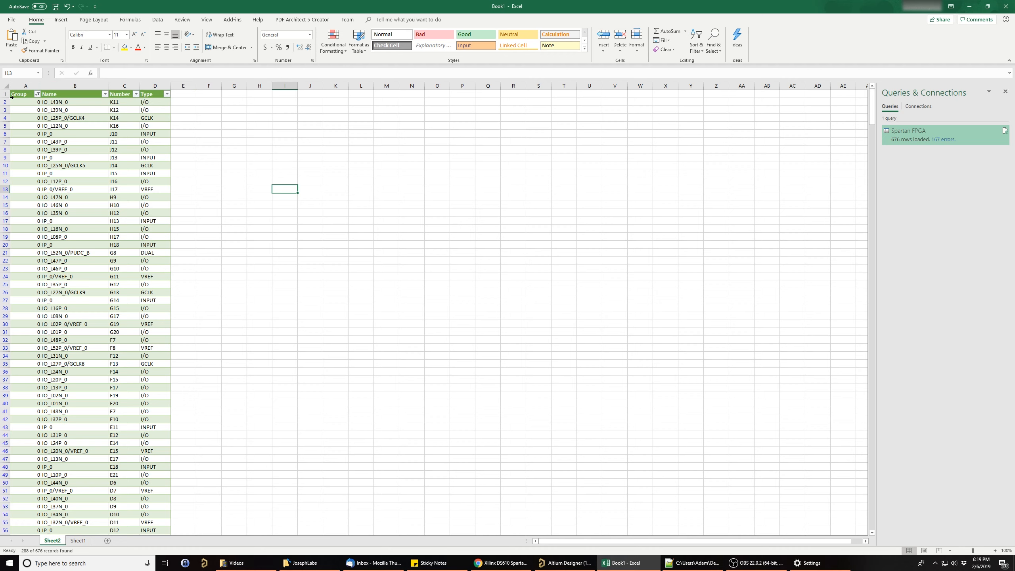
click(37, 94)
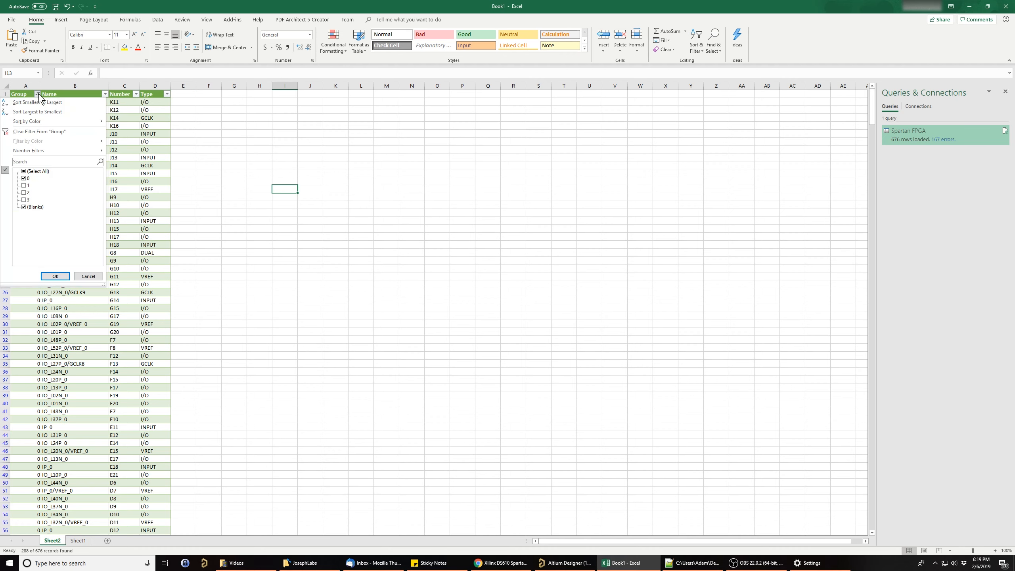
click(23, 185)
click(24, 192)
click(23, 206)
click(23, 199)
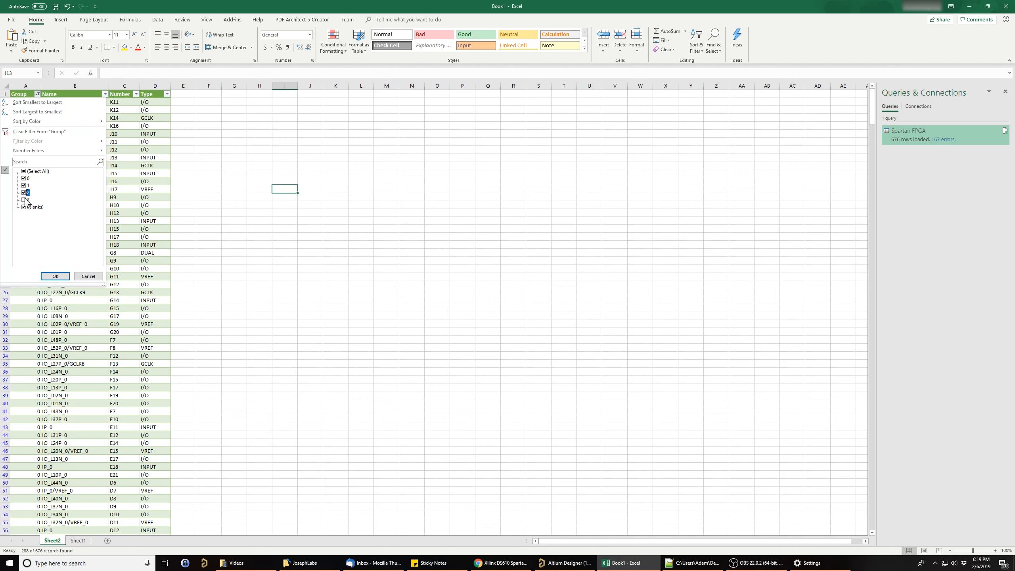
click(55, 276)
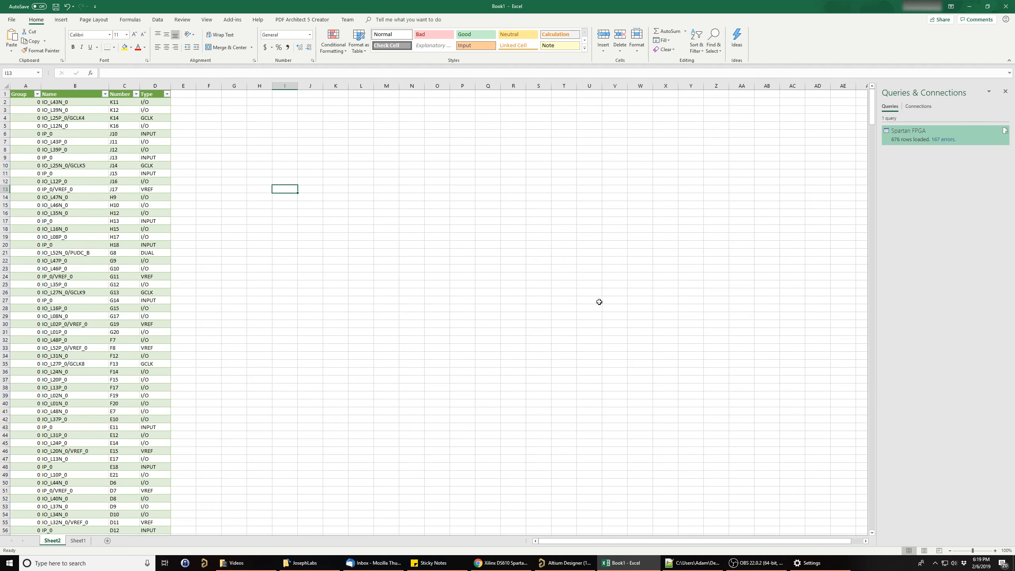
- Switch to Altium Designer and create a new integrated library
click(579, 562)
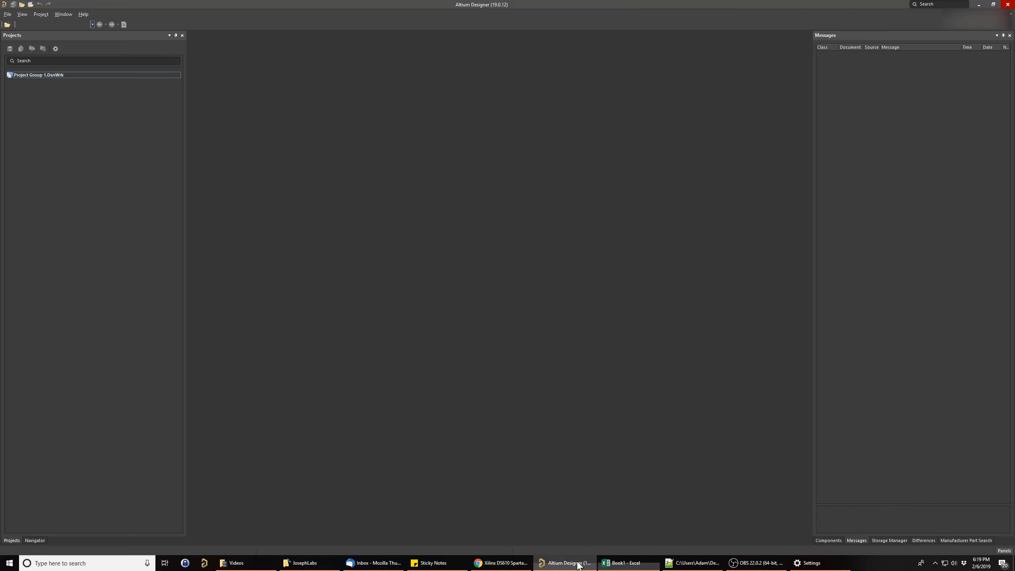
click(7, 13)
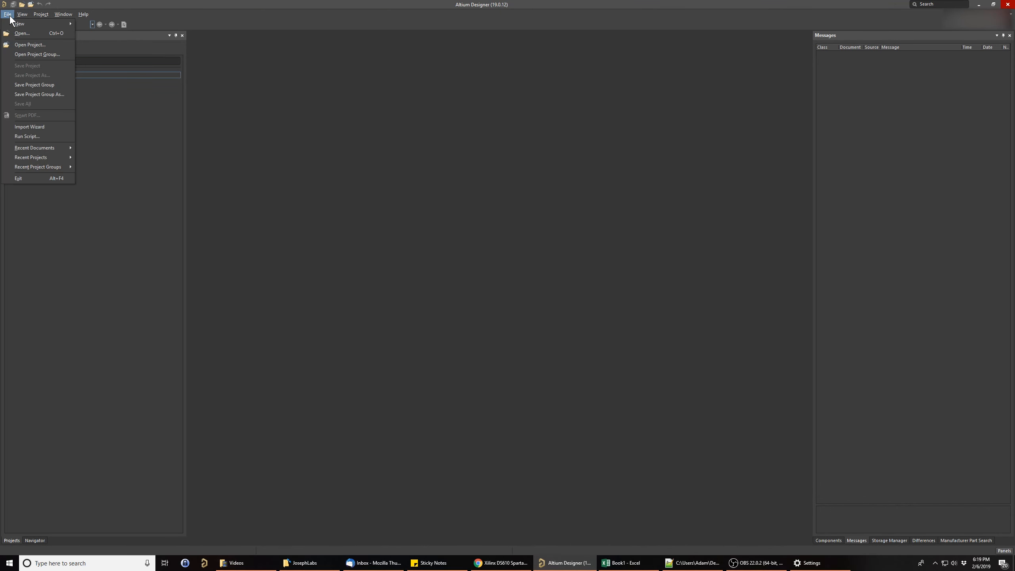
mouse_move(22, 24)
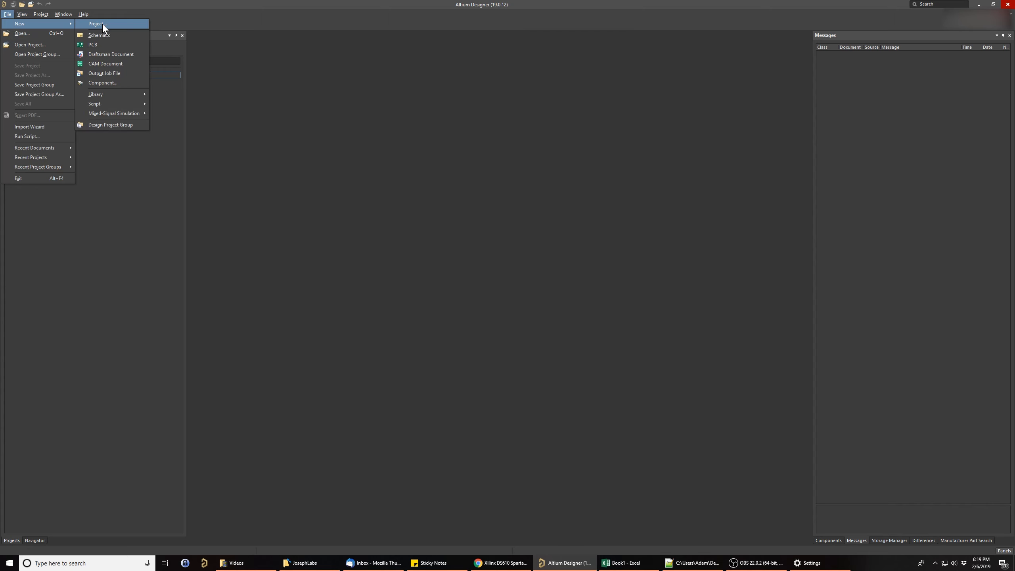
mouse_move(106, 97)
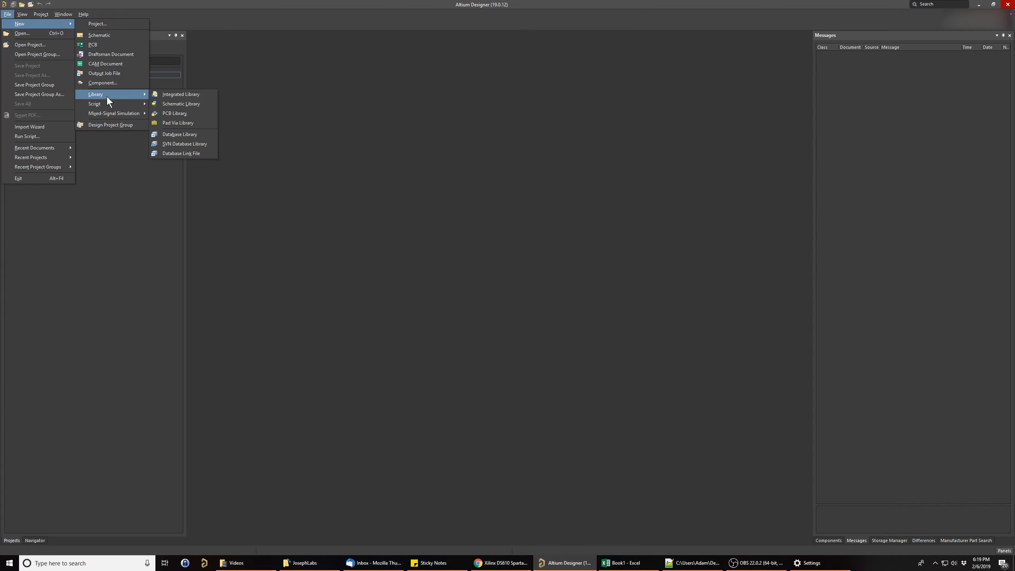
click(175, 96)
- Add a new schematic library to the integrated library project
right_click(63, 85)
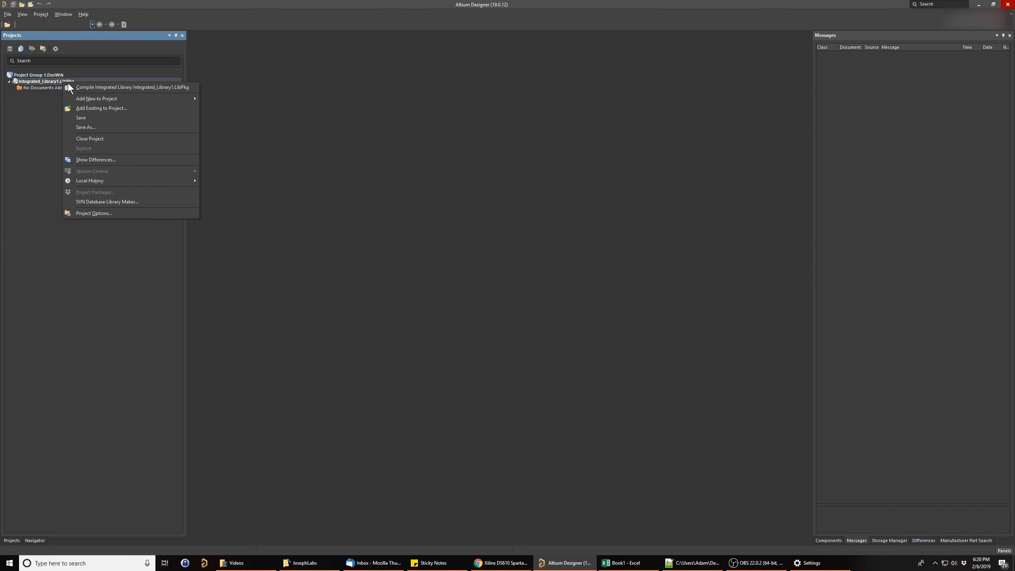
mouse_move(91, 98)
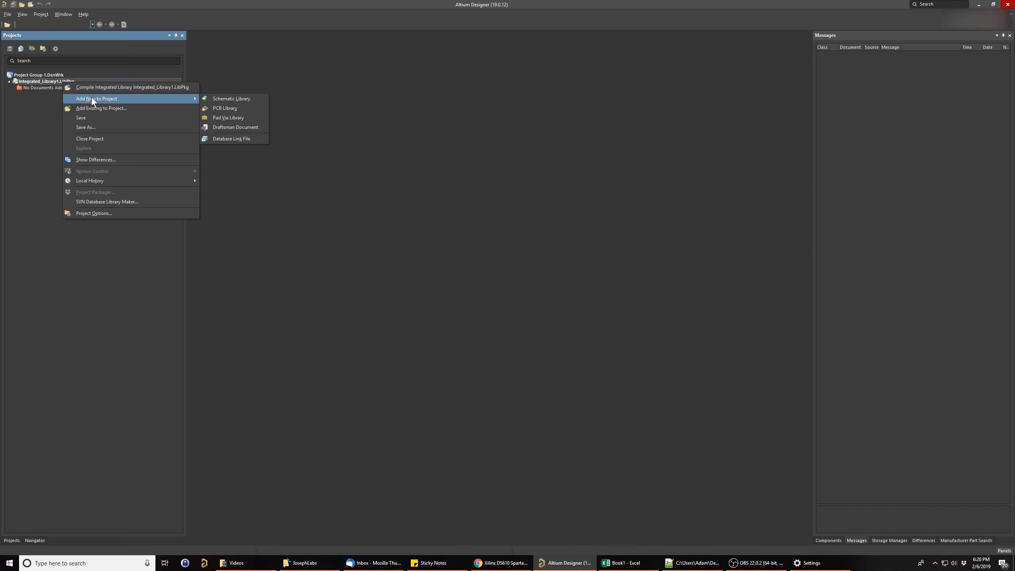
click(233, 100)
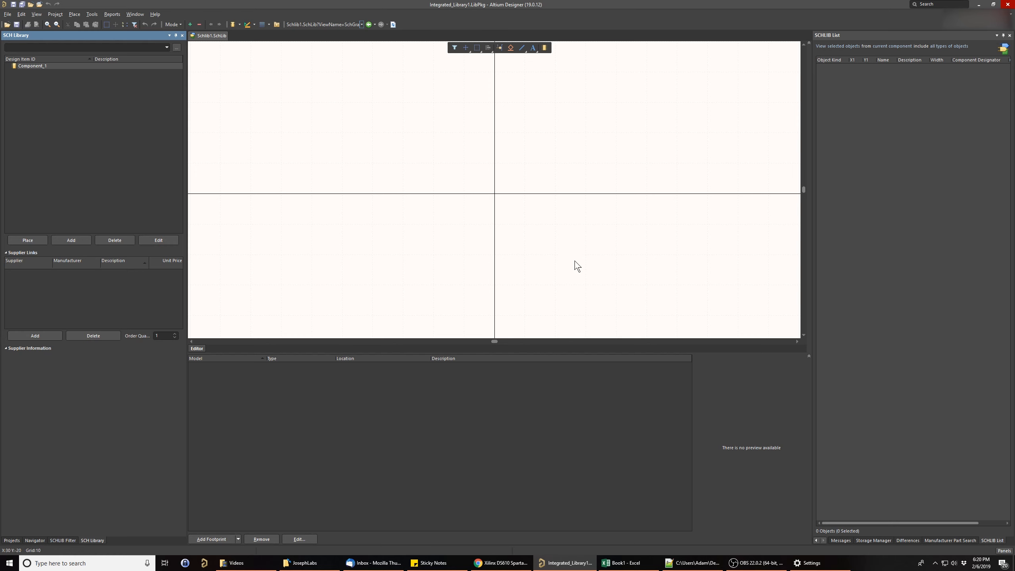
- Draw a rectangular component body from the origin, about 300 units wide and 350 units high, extending down to X 300, Y -350
right_drag(642, 286, 421, 210)
click(74, 14)
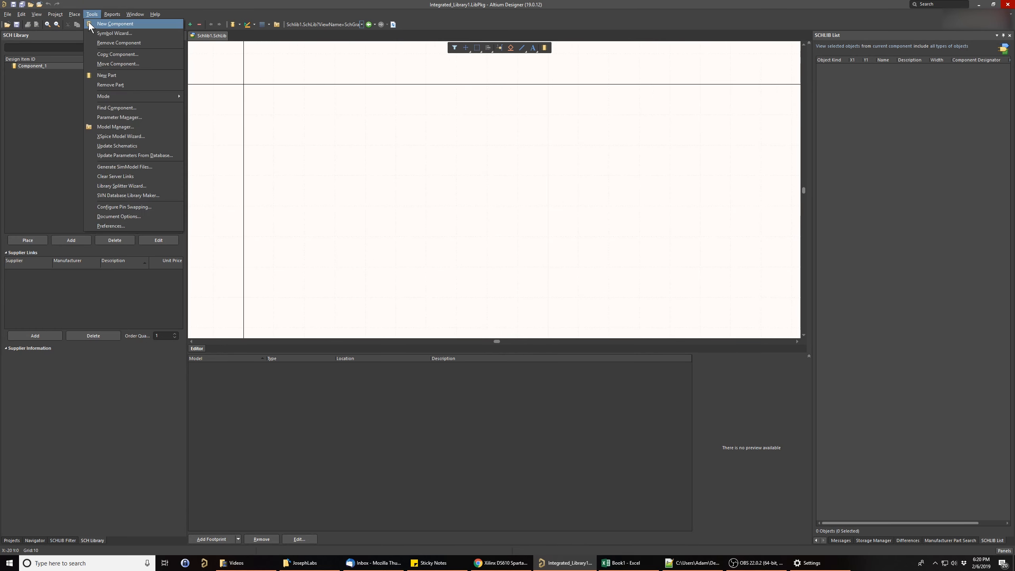
click(90, 84)
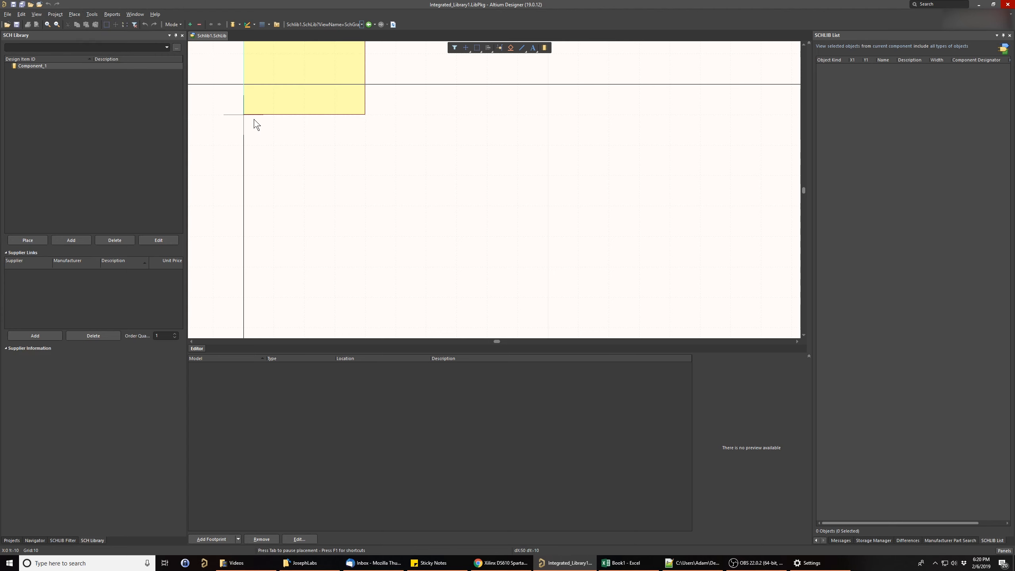
click(241, 88)
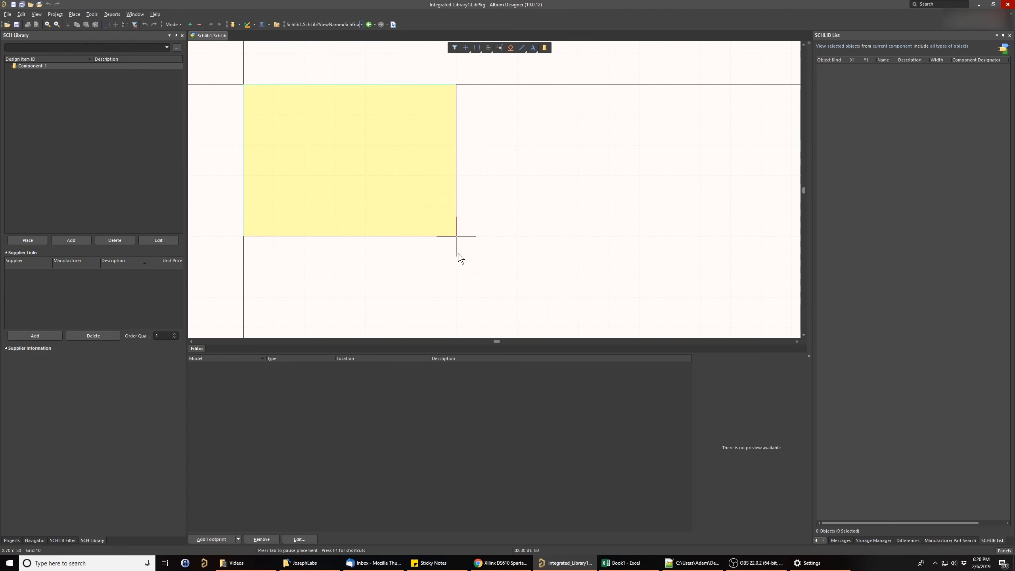
ctrl+scroll(509, 264, down, 4)
key(g)
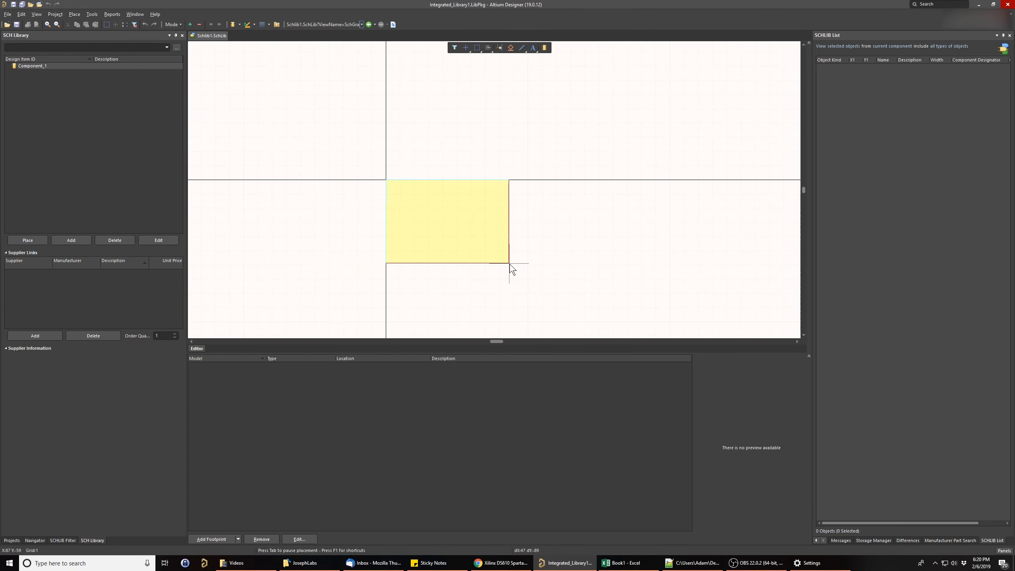
ctrl+scroll(509, 264, down, 4)
key(g)
key(g)
right_drag(536, 309, 465, 177)
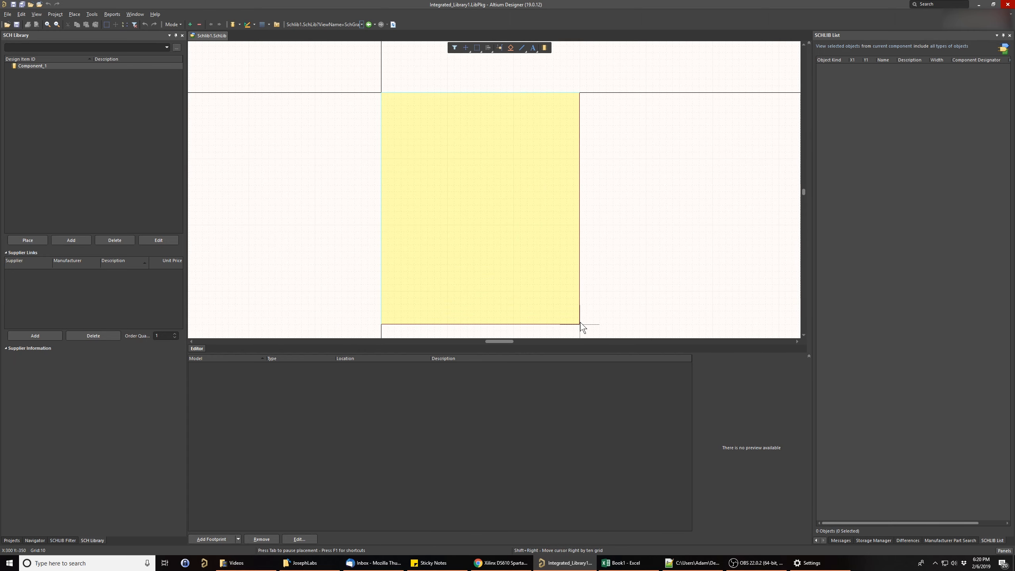
click(581, 323)
right_click(634, 224)
- Place three pins, numbered 9, 10 and 11, along the upper part of the rectangle's left edge
right_drag(318, 213, 399, 226)
key(p)
click(415, 240)
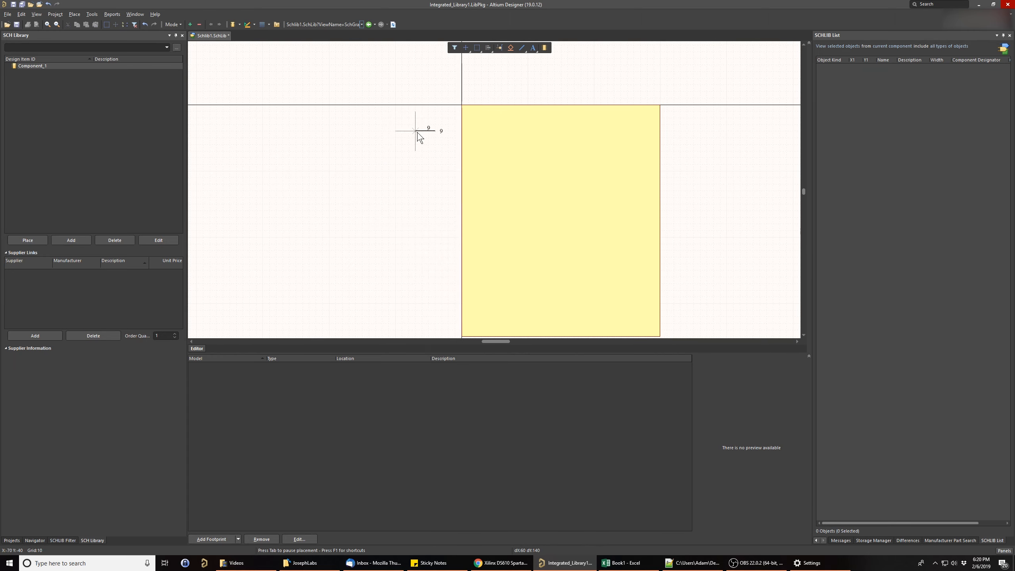
click(442, 117)
click(442, 130)
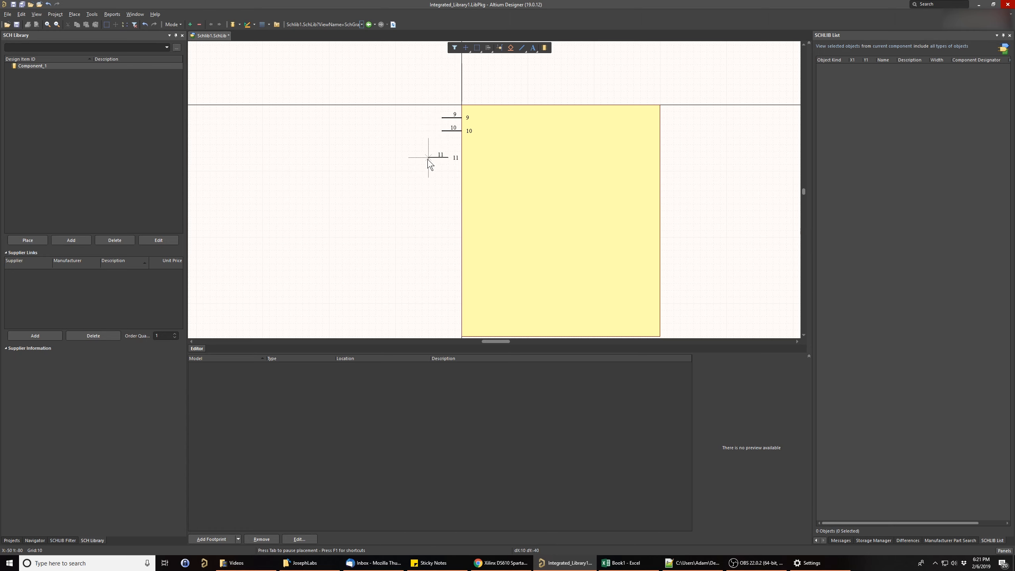
click(442, 138)
right_click(396, 189)
- Delete the three pins from the rectangle's left edge
right_drag(404, 153, 394, 168)
drag(414, 115, 441, 179)
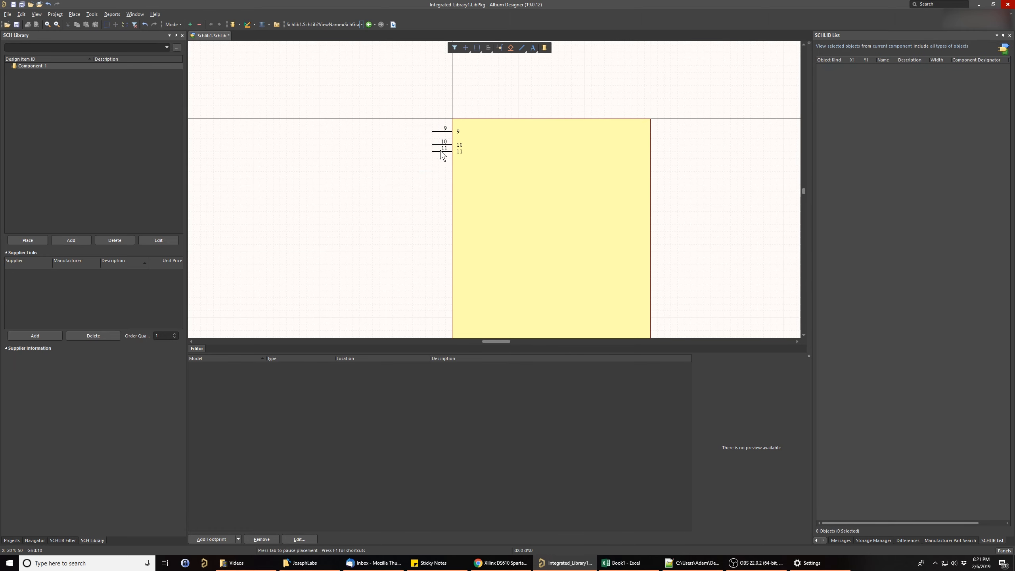
key(Delete)
right_drag(393, 183, 431, 182)
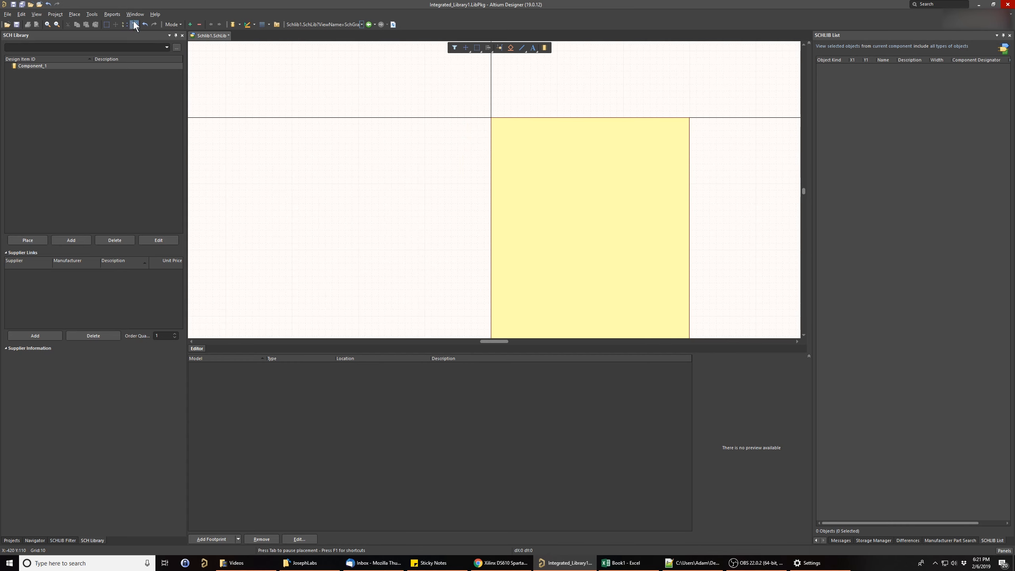
- Delete the rectangle from the component and open the Symbol Wizard
click(74, 15)
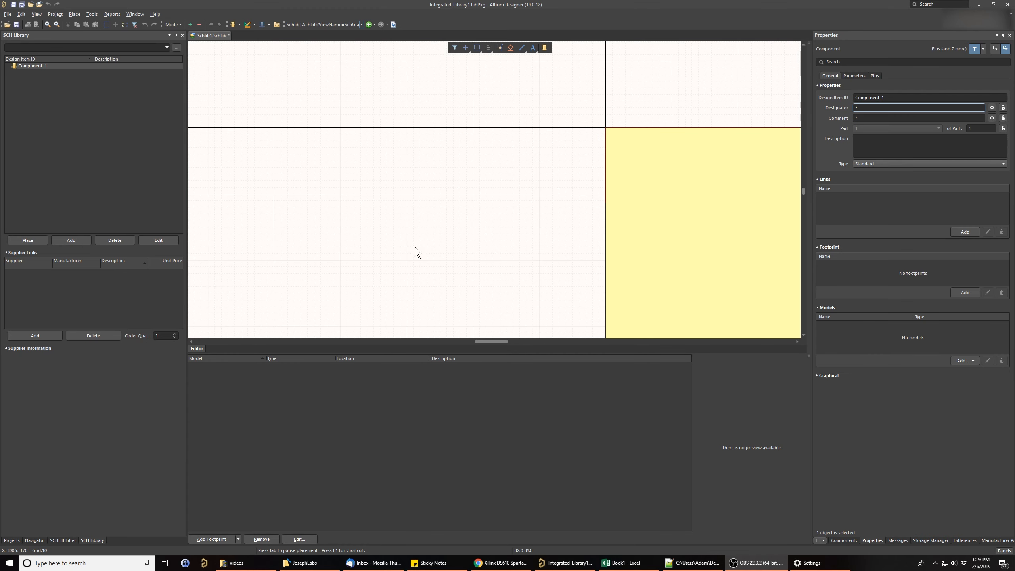
right_drag(506, 244, 337, 220)
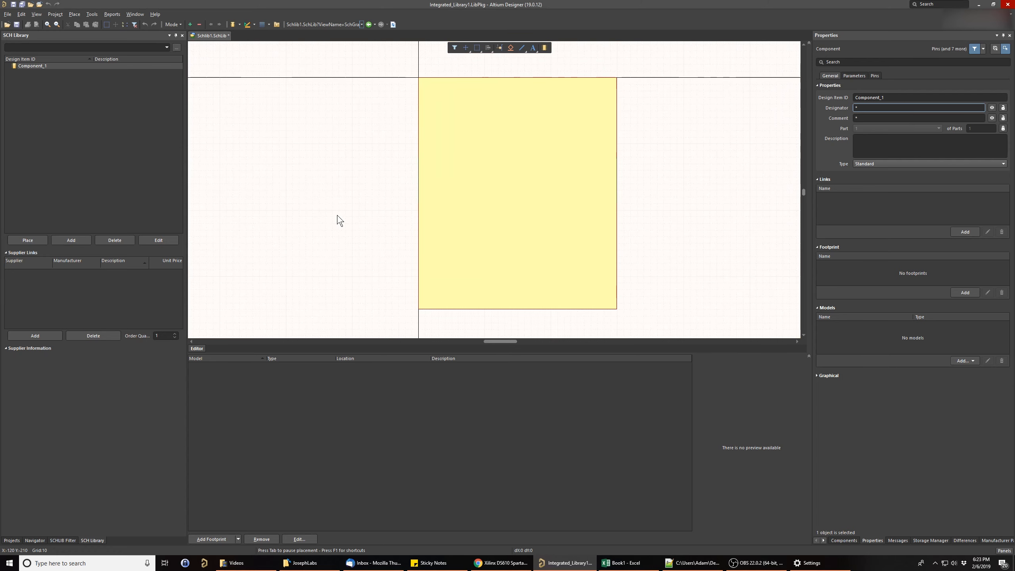
click(465, 227)
key(Delete)
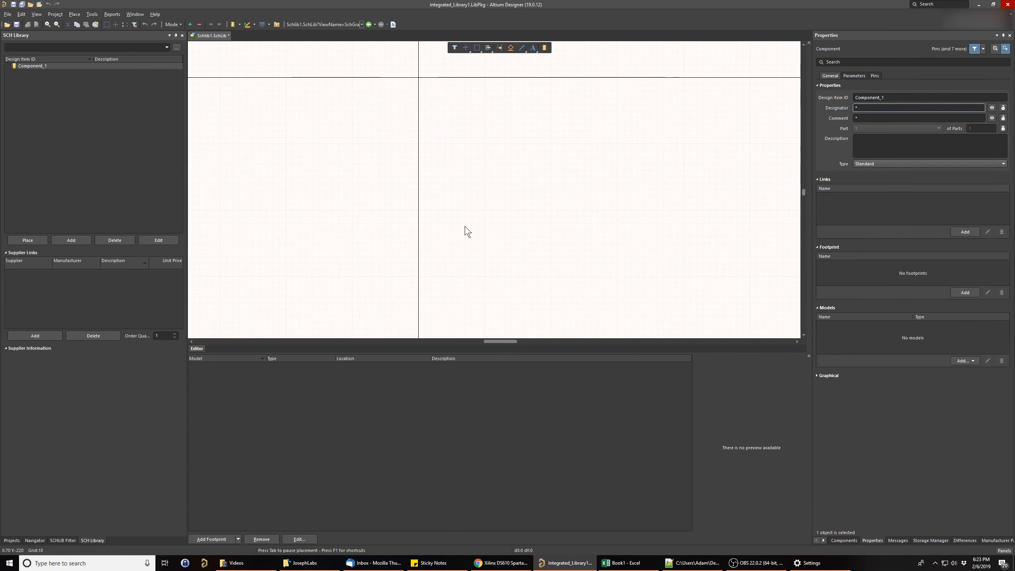
click(94, 15)
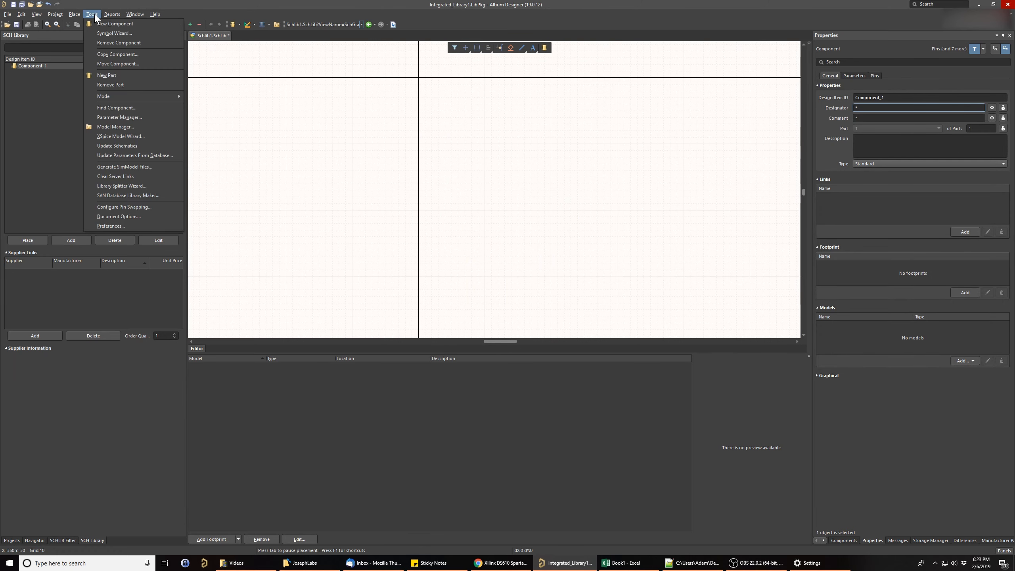
click(108, 33)
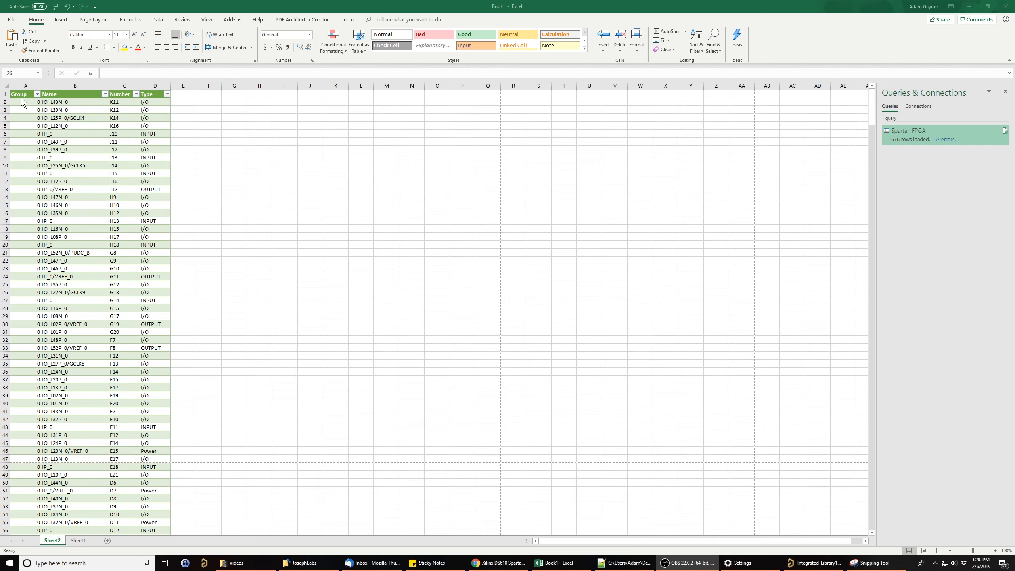
- Copy the Group, Name, Number and Type data in rows 2 to 677 of Sheet2, and switch back to Altium Designer
drag(32, 104, 155, 514)
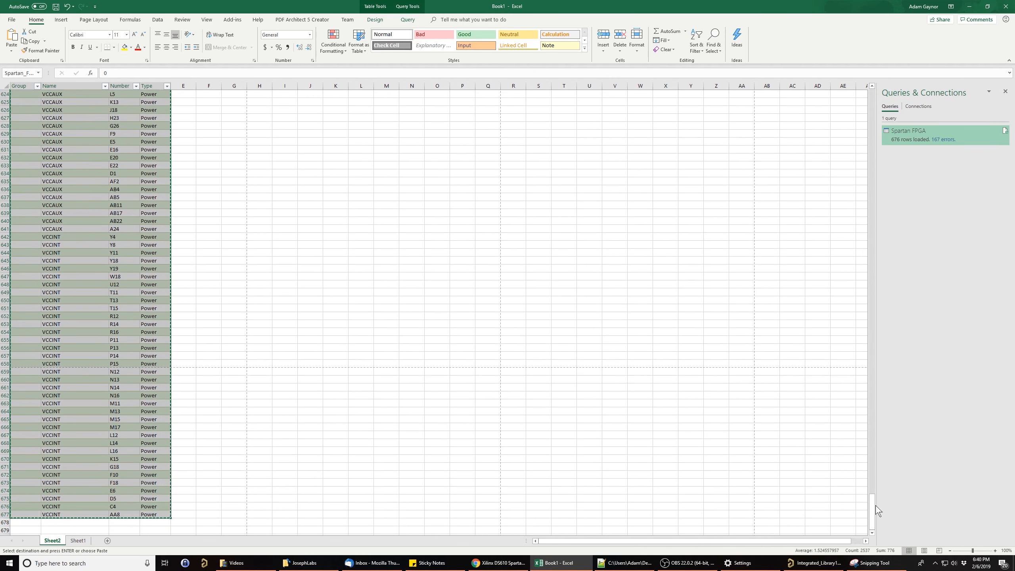
key(ctrl+c)
click(813, 563)
- Cancel the pending pin placement and open the Symbol Wizard for the component
key(Escape)
key(Escape)
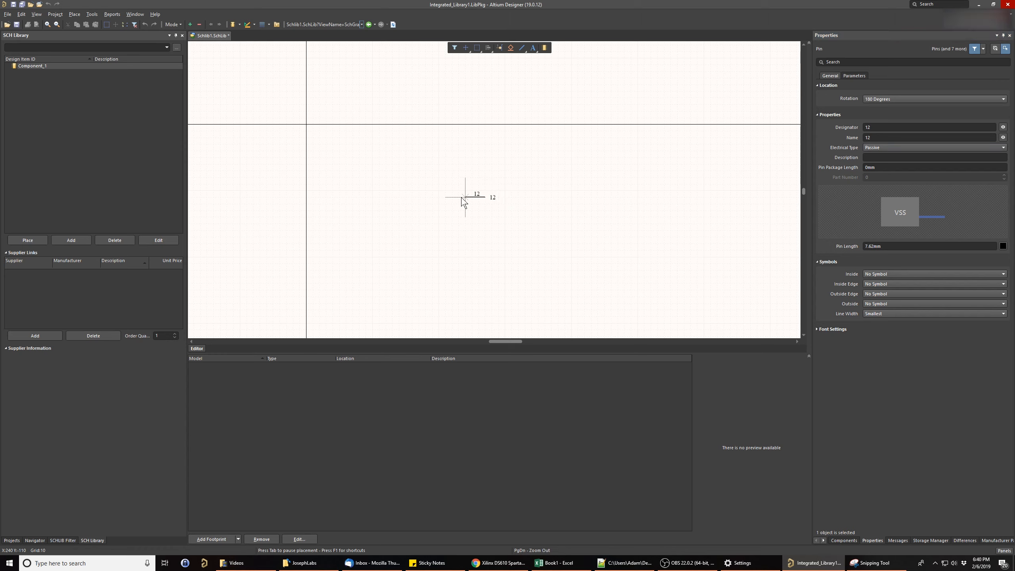
click(93, 13)
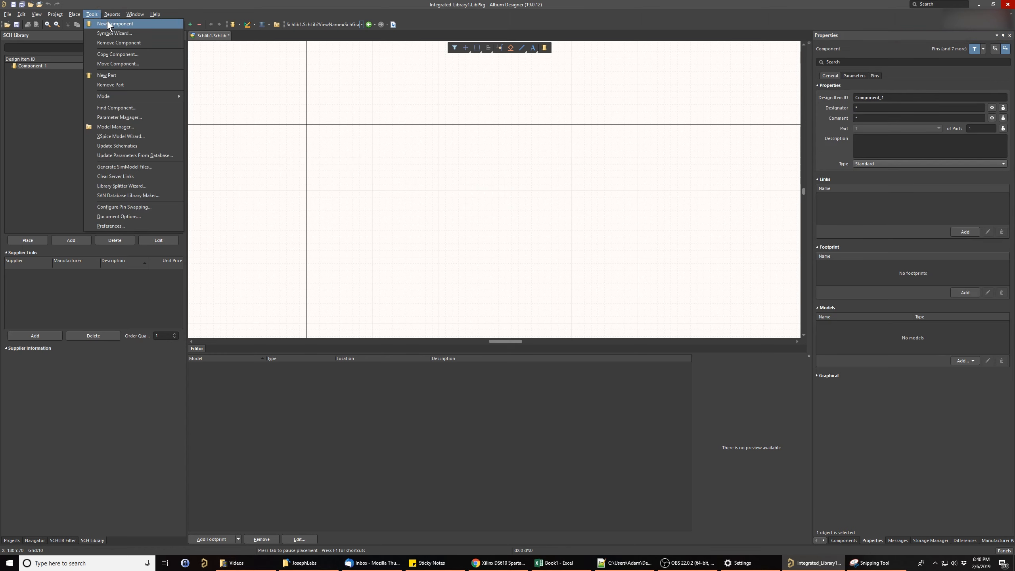
click(122, 33)
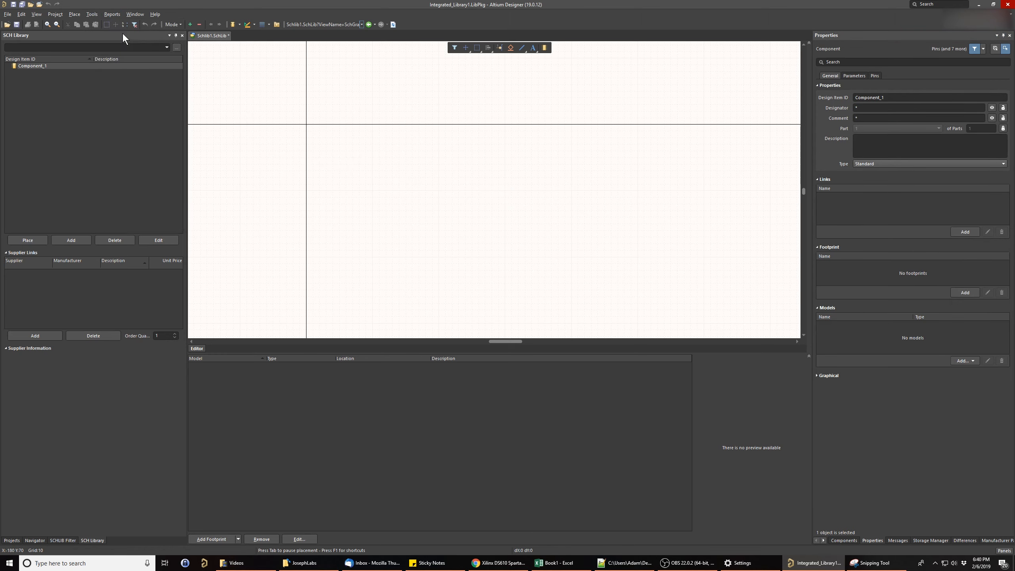
- Set the symbol's number of pins to 676 and its layout style to Quad side
drag(352, 123, 473, 125)
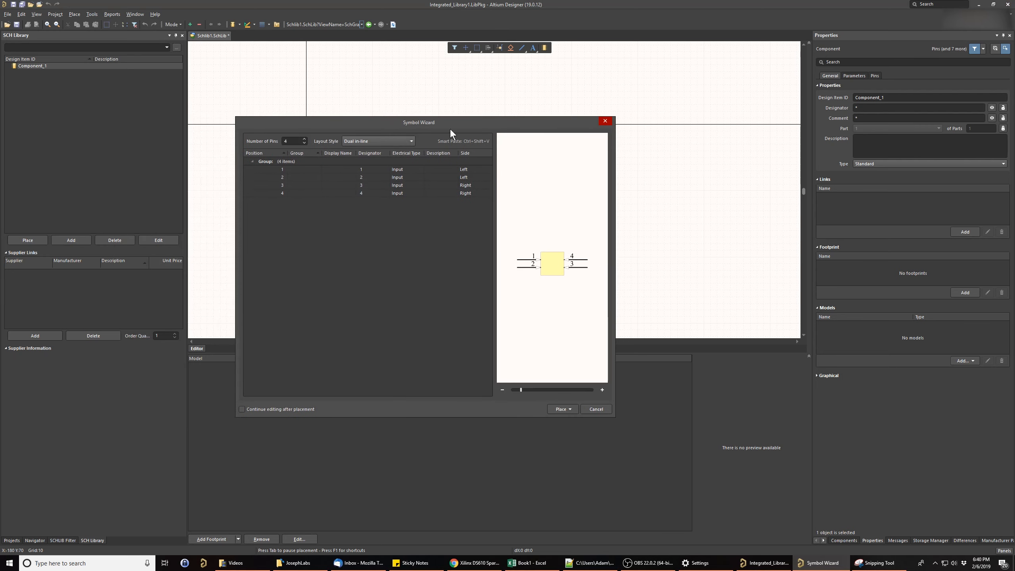
click(295, 140)
key(Return)
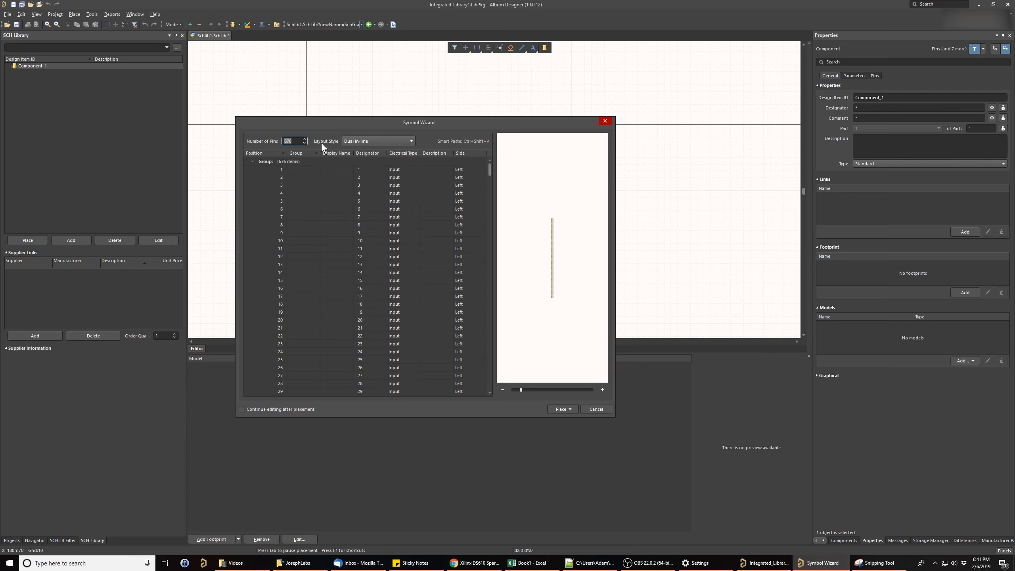
click(292, 139)
click(383, 143)
click(361, 155)
- Start a Smart Paste of the copied pin data from the Group cell of pin 1 and review the preview
click(298, 168)
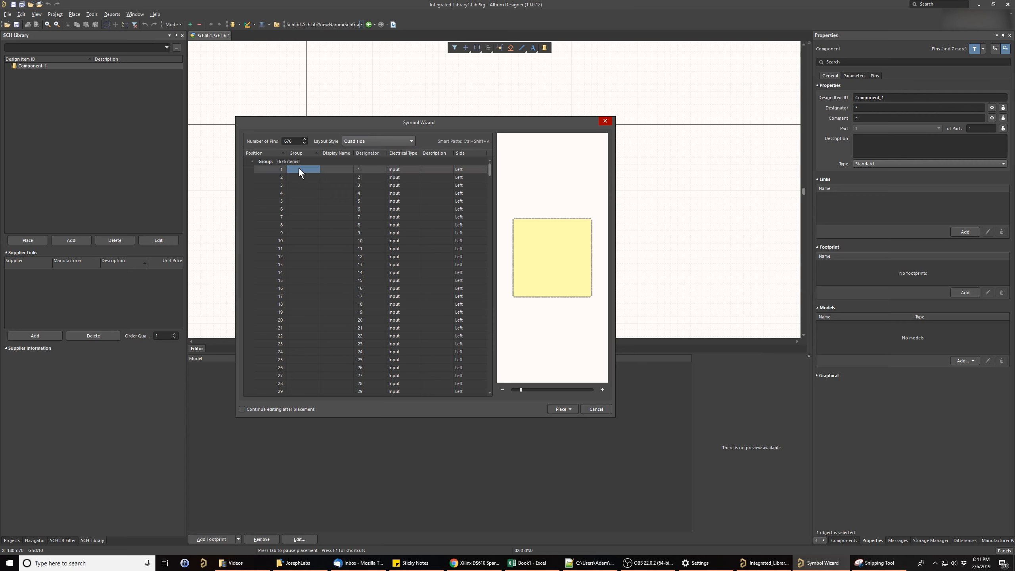
right_click(309, 170)
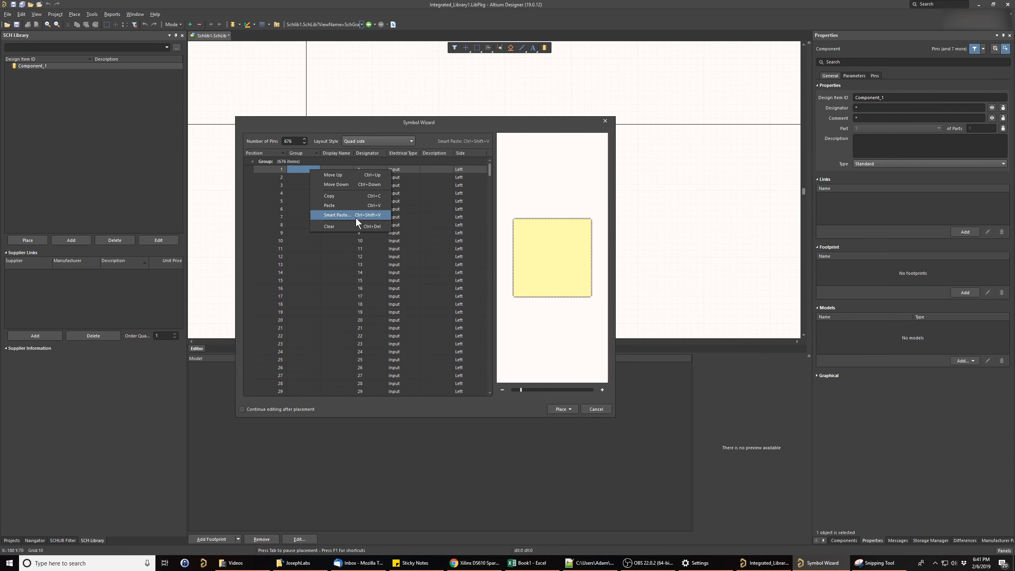
click(373, 217)
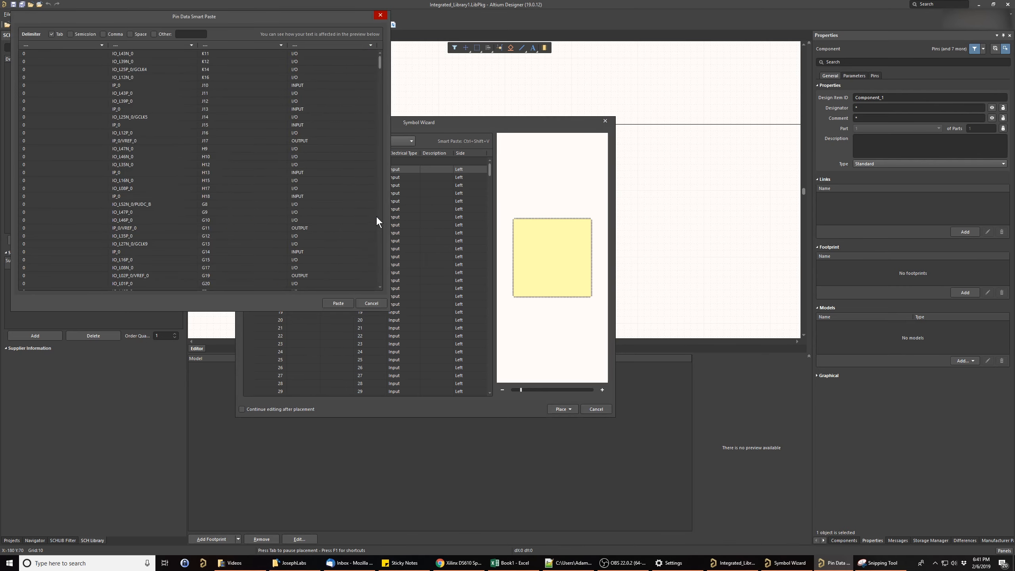
drag(219, 22, 462, 151)
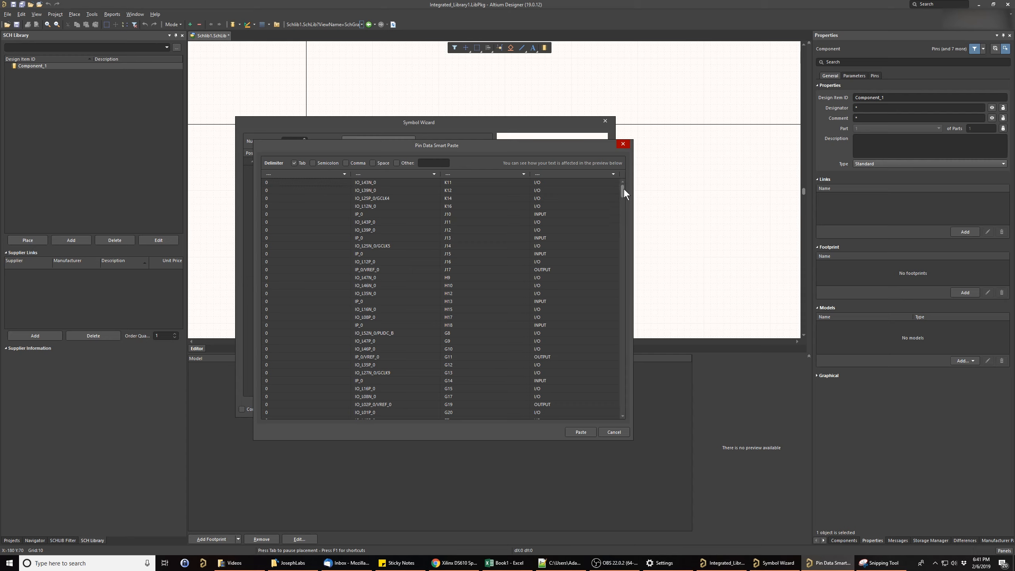
drag(623, 189, 614, 146)
- Map the four data columns to Group Name, Display Name, Designator and Electrical Type, and paste the pin data
click(339, 172)
click(287, 187)
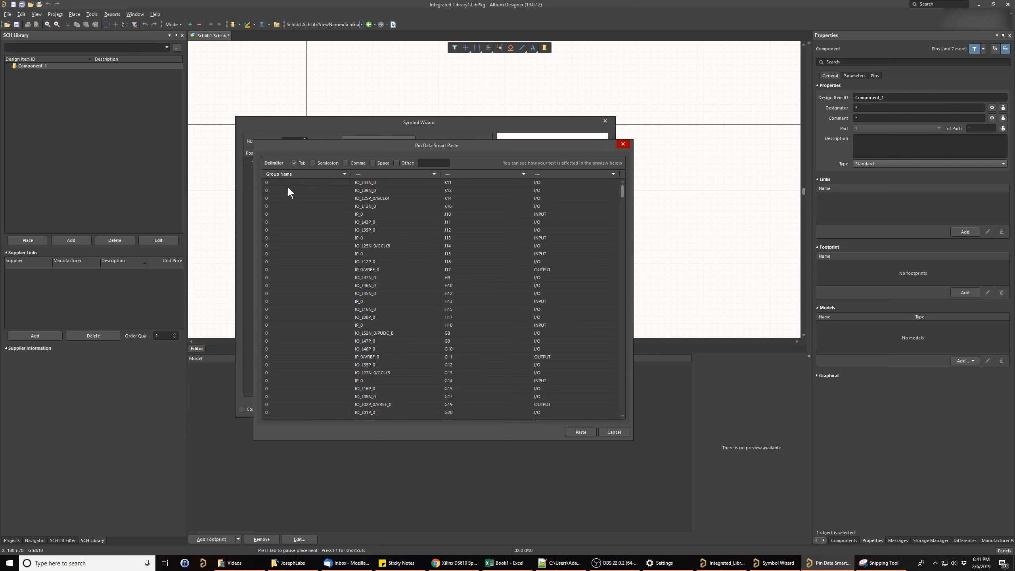
click(433, 174)
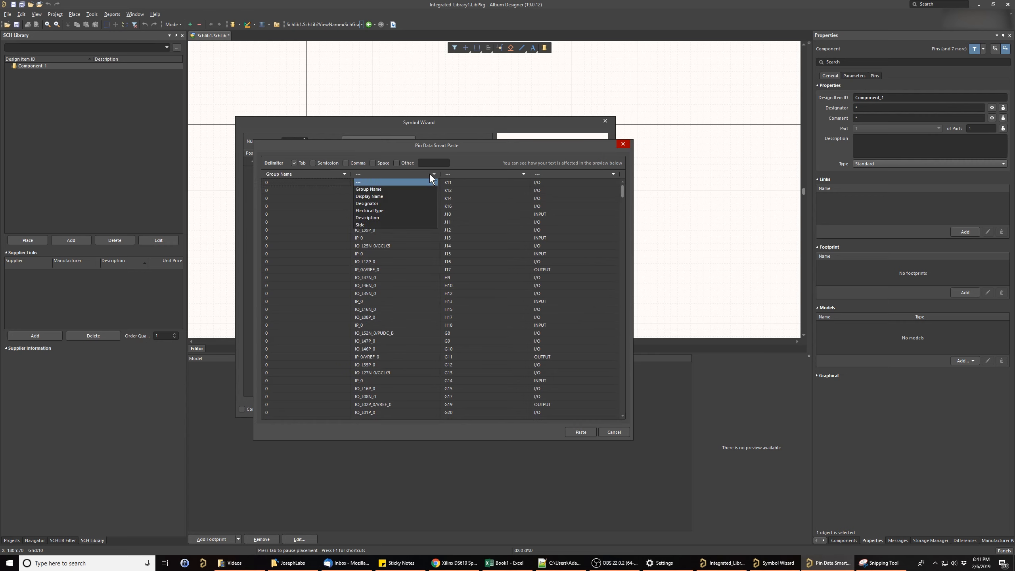
click(375, 196)
click(521, 174)
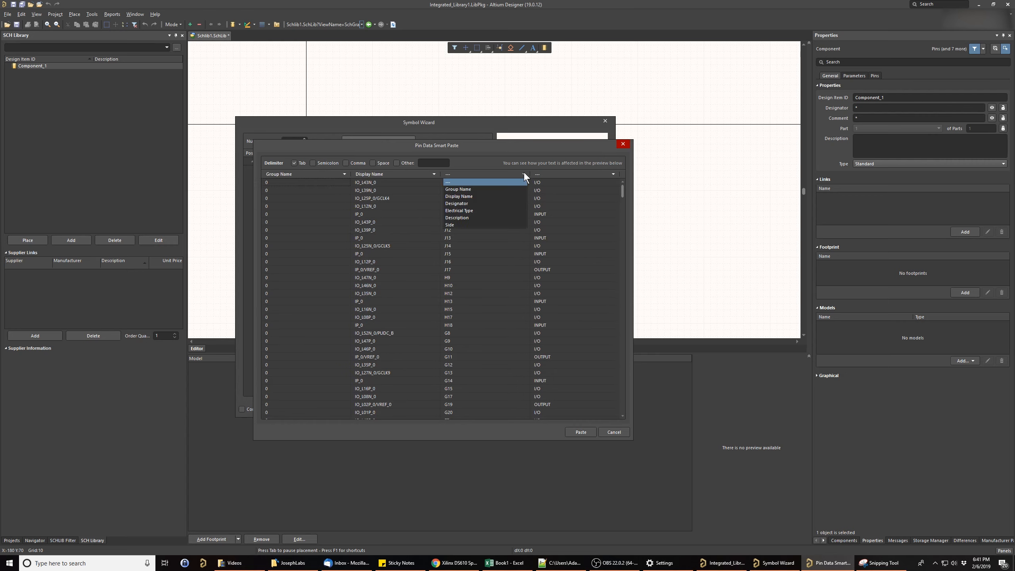
click(462, 202)
click(599, 175)
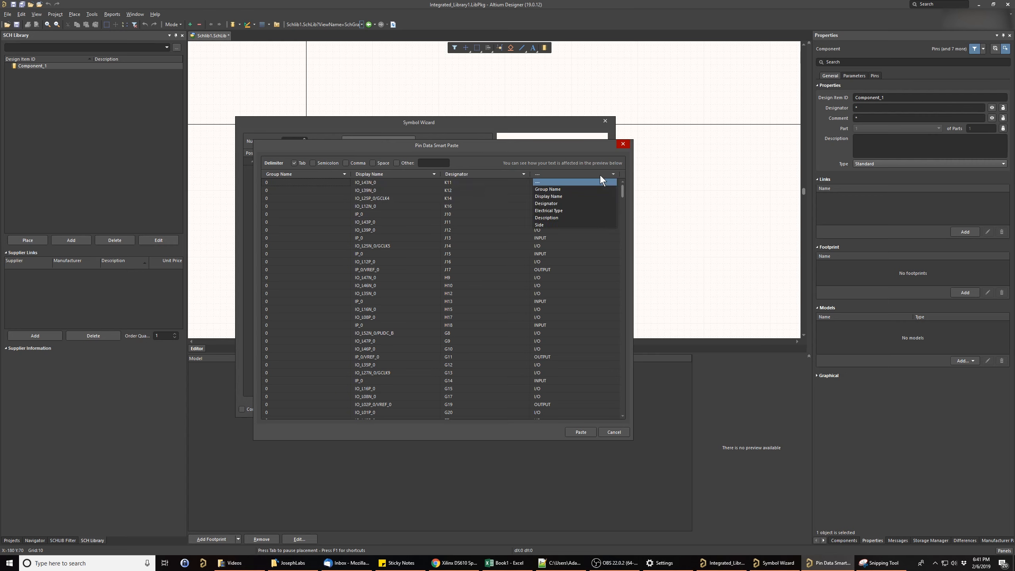
click(548, 211)
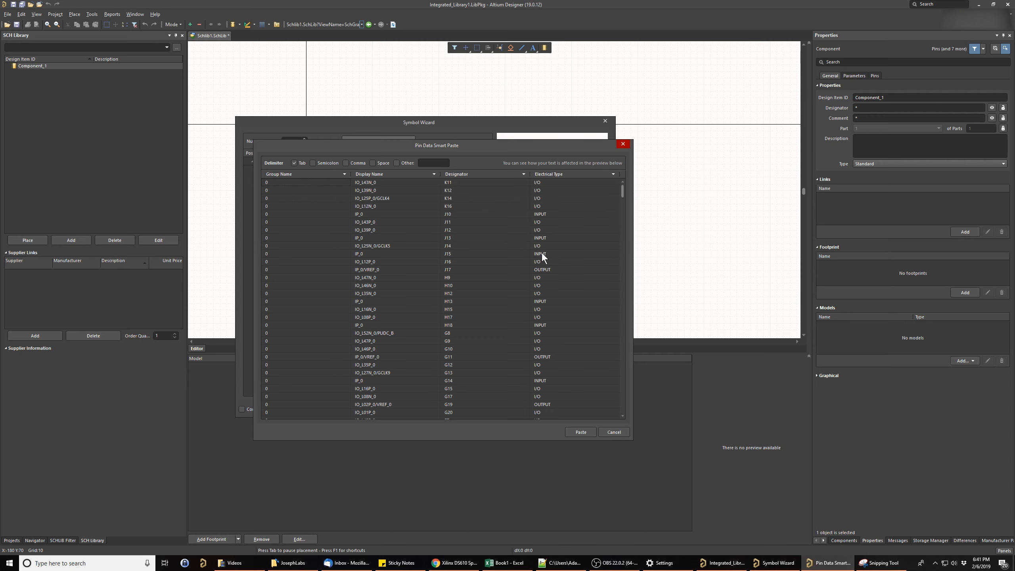
click(579, 432)
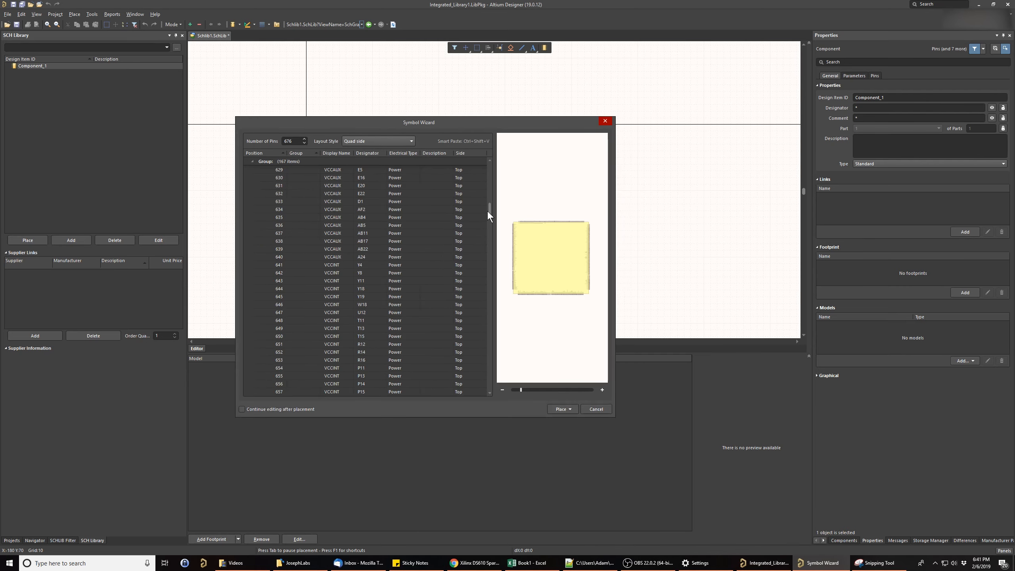
- Enable continued editing after placement and place the generated symbol in the current component
drag(491, 210, 489, 384)
click(242, 409)
click(572, 409)
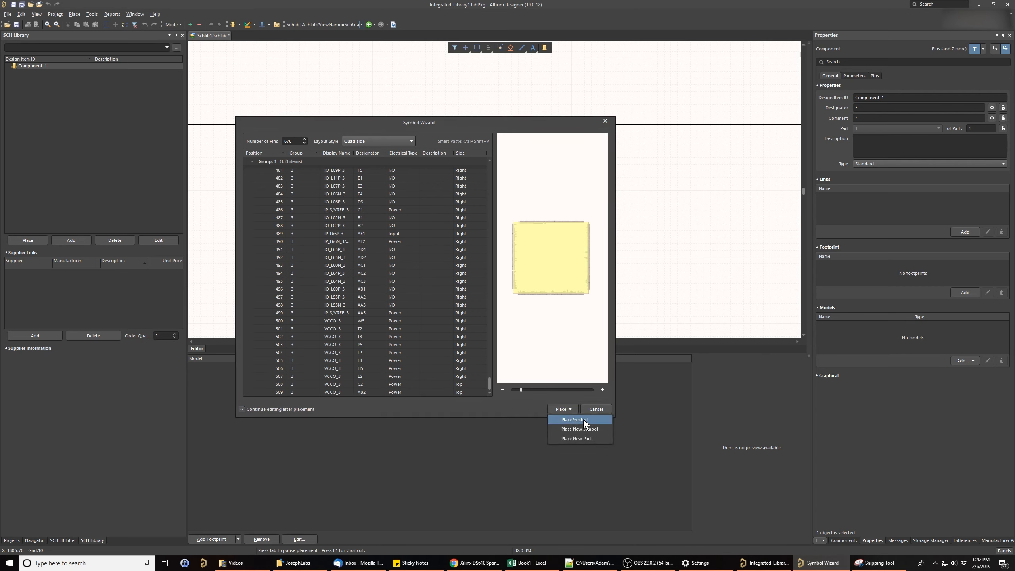
click(583, 419)
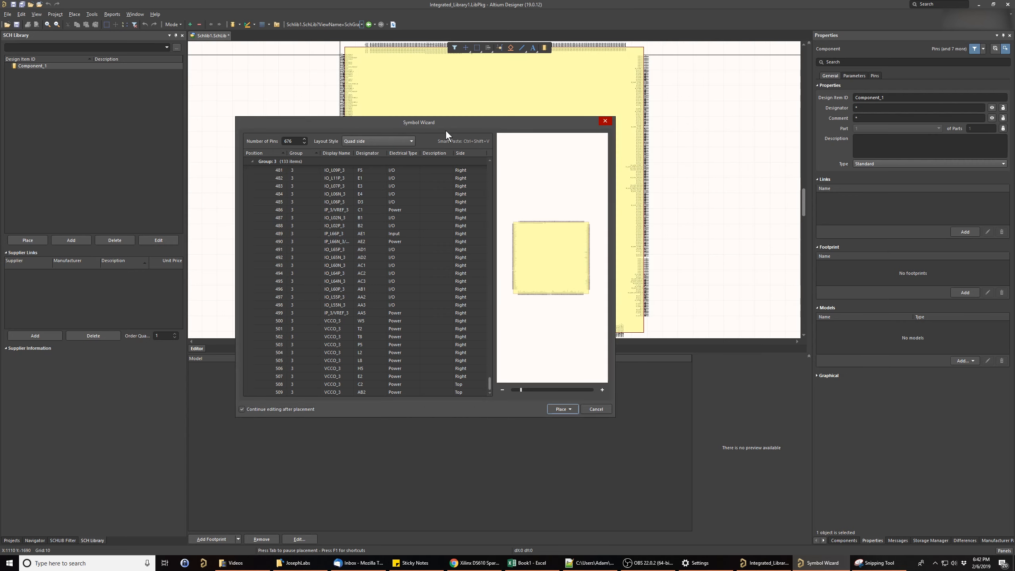
drag(456, 122, 666, 126)
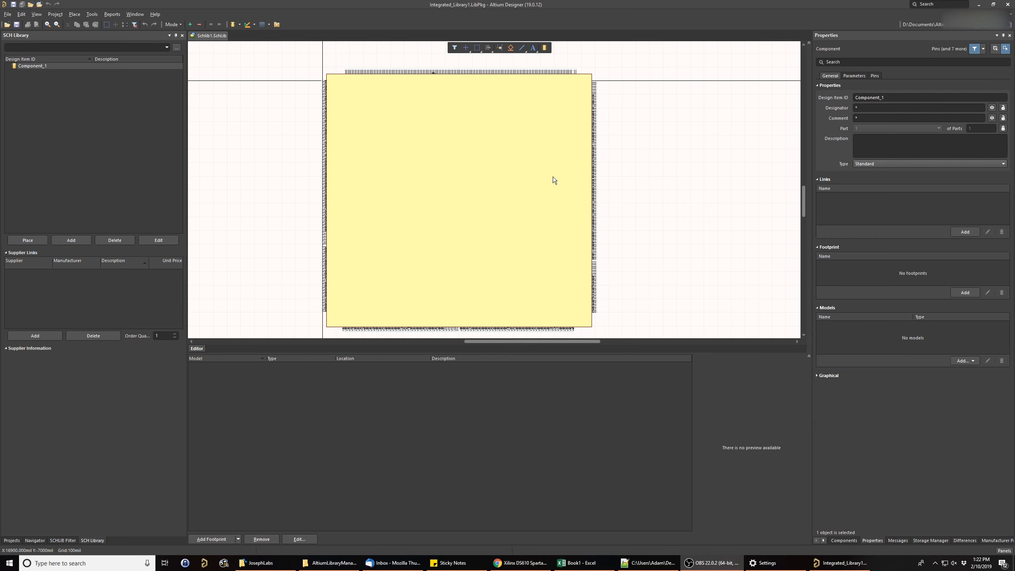
- Look over the placed symbol and save the schematic library
right_drag(552, 176, 564, 167)
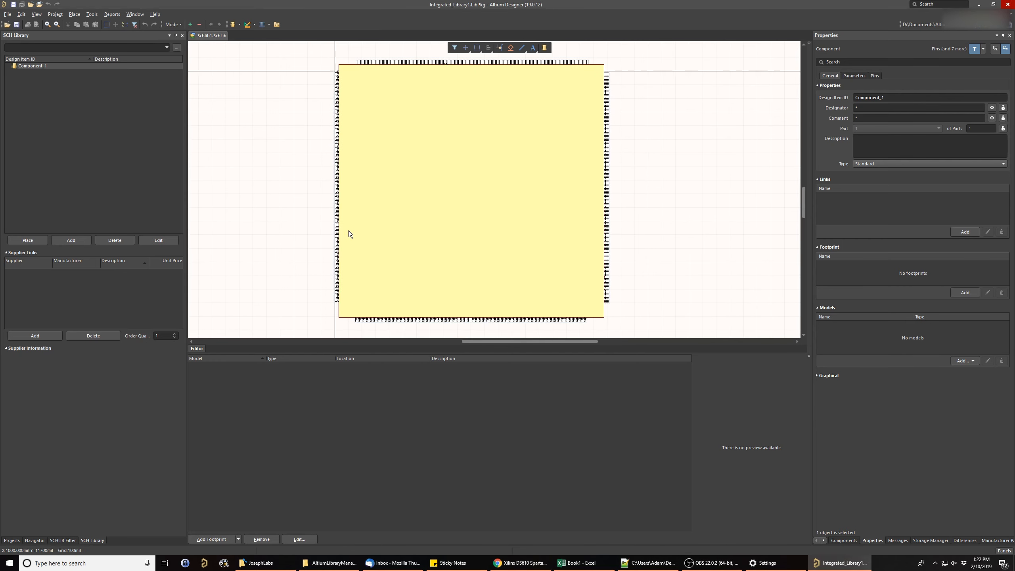
right_drag(445, 178, 398, 185)
right_drag(342, 220, 351, 194)
key(ctrl+s)
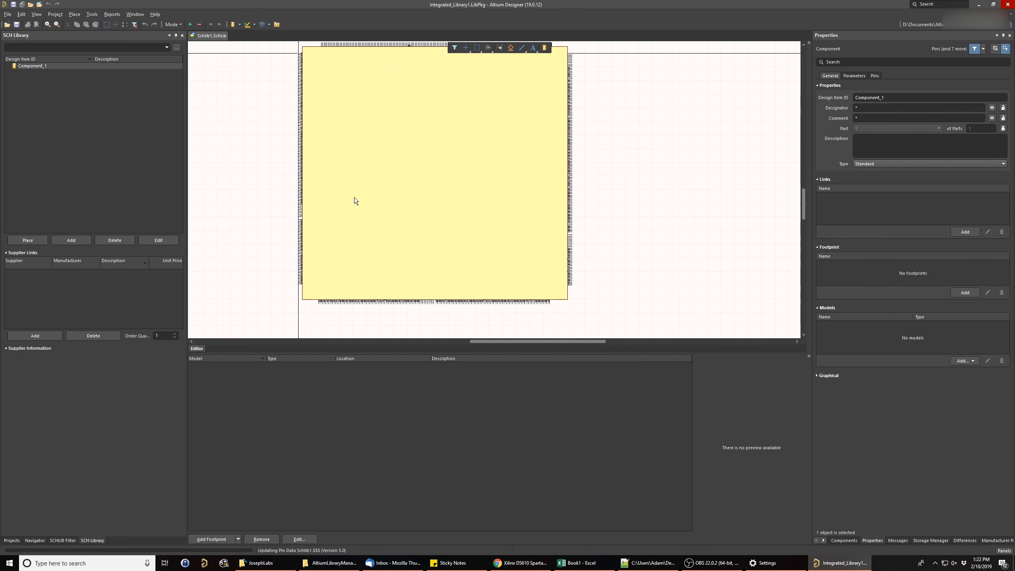
click(7, 15)
key(ctrl+s)
right_drag(237, 166, 257, 160)
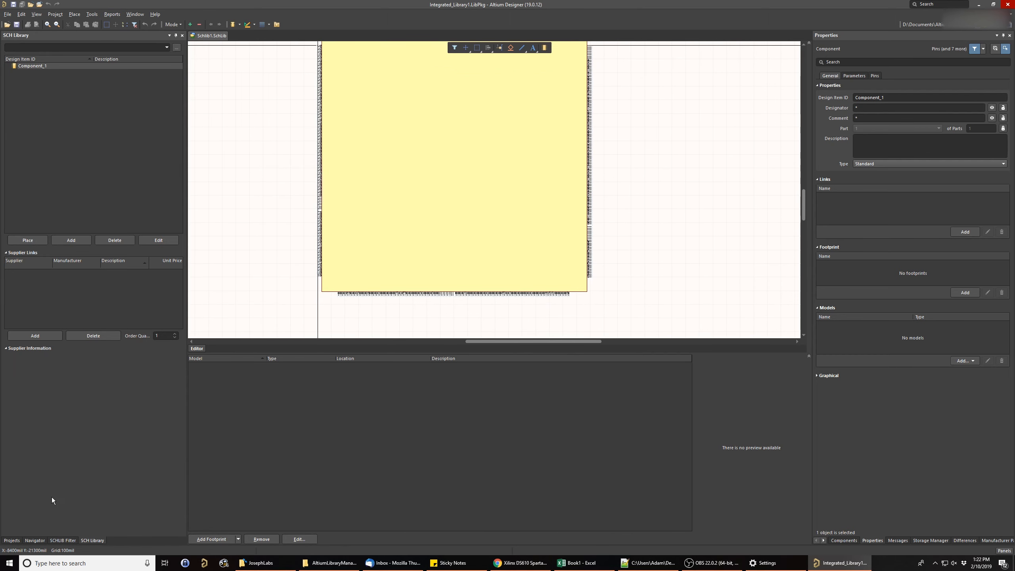
- Add a new default local PCB project named PCB_Project to the project group
click(11, 540)
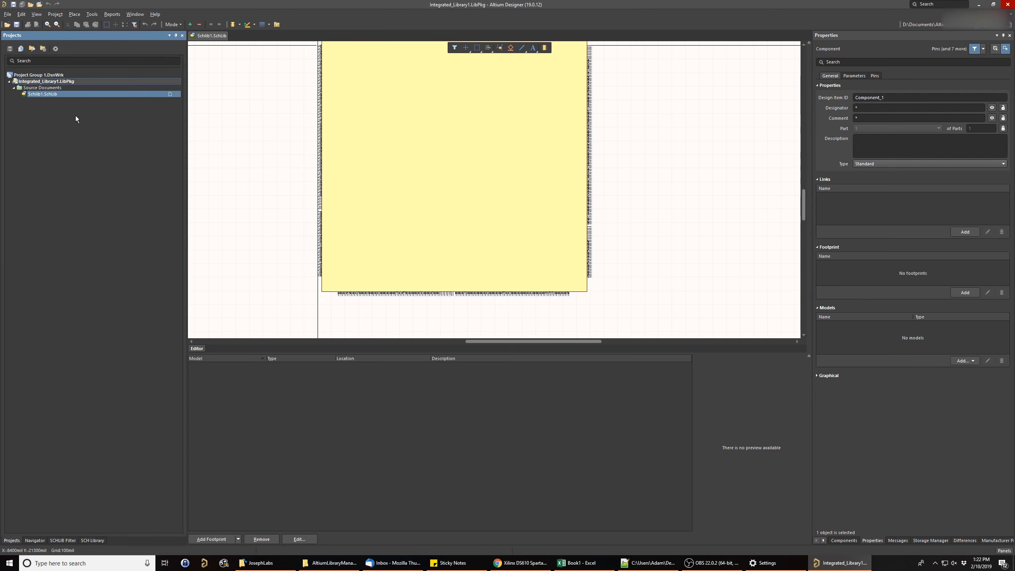
right_click(51, 75)
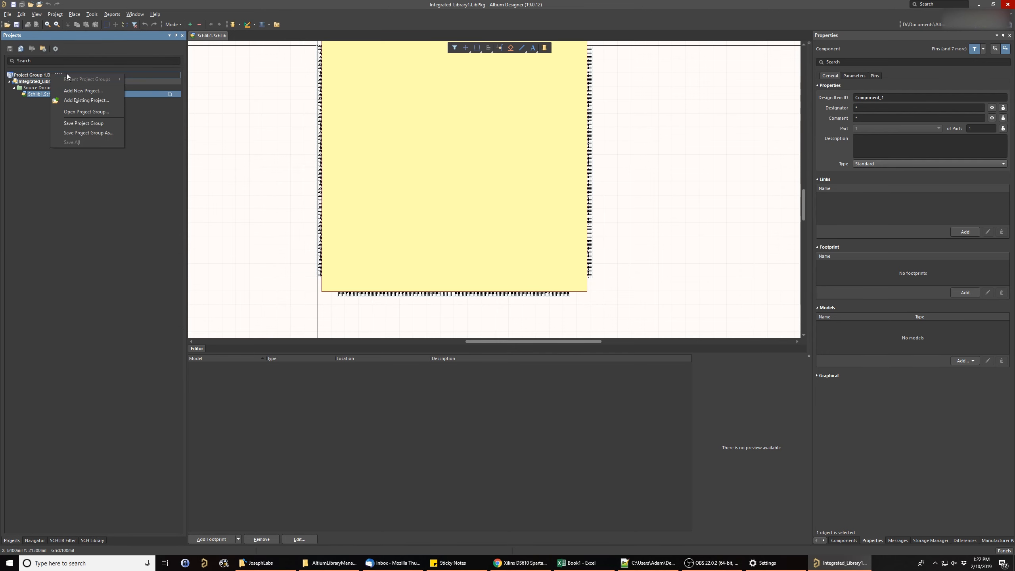
click(90, 92)
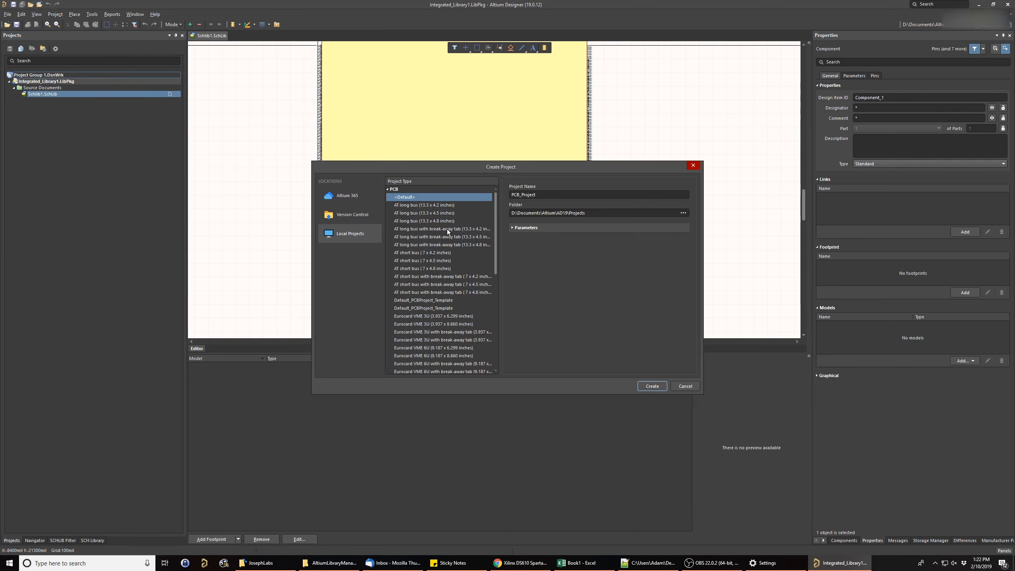
click(650, 384)
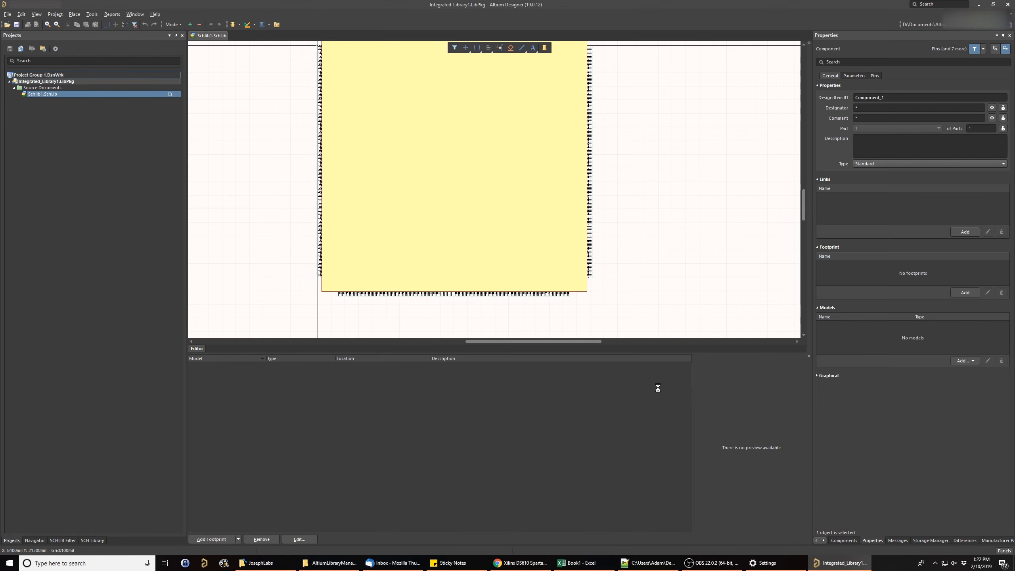
- Add a new schematic document to PCB_Project
right_click(51, 101)
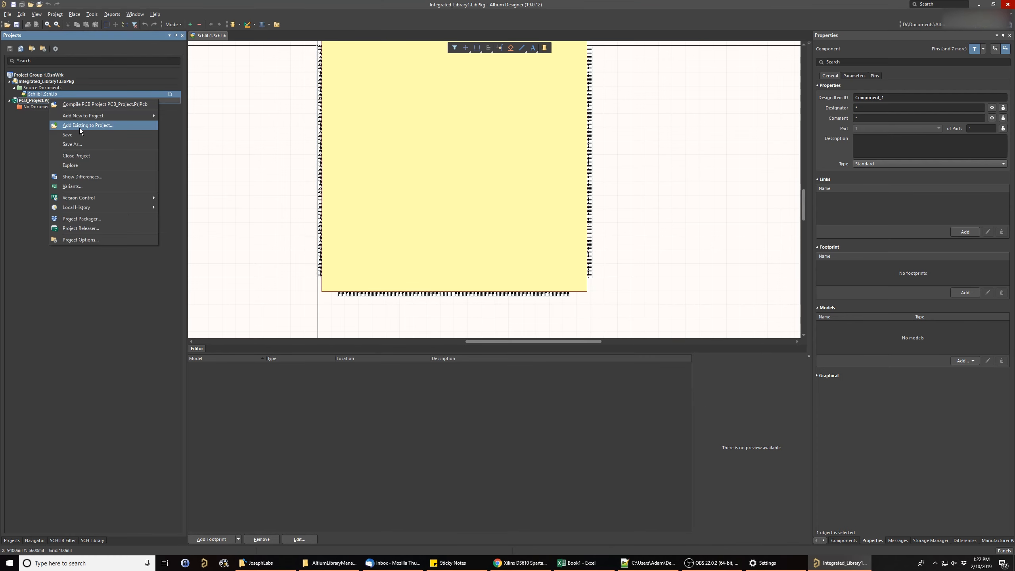
mouse_move(90, 111)
click(190, 115)
click(544, 296)
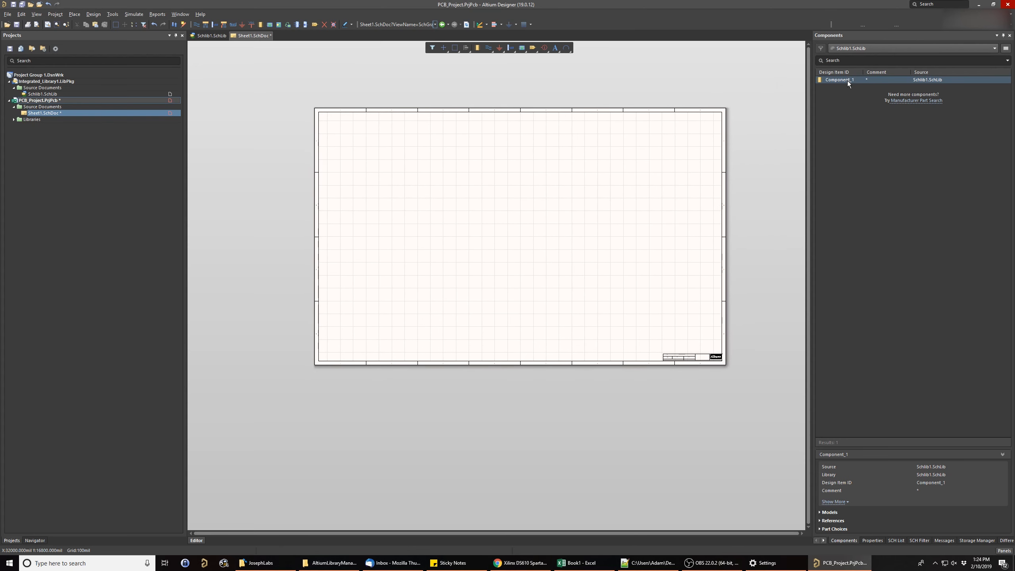
- Place Component_1 from Schlib1.SchLib within the border of the Sheet1.SchDoc schematic
drag(846, 81, 756, 115)
drag(587, 159, 398, 130)
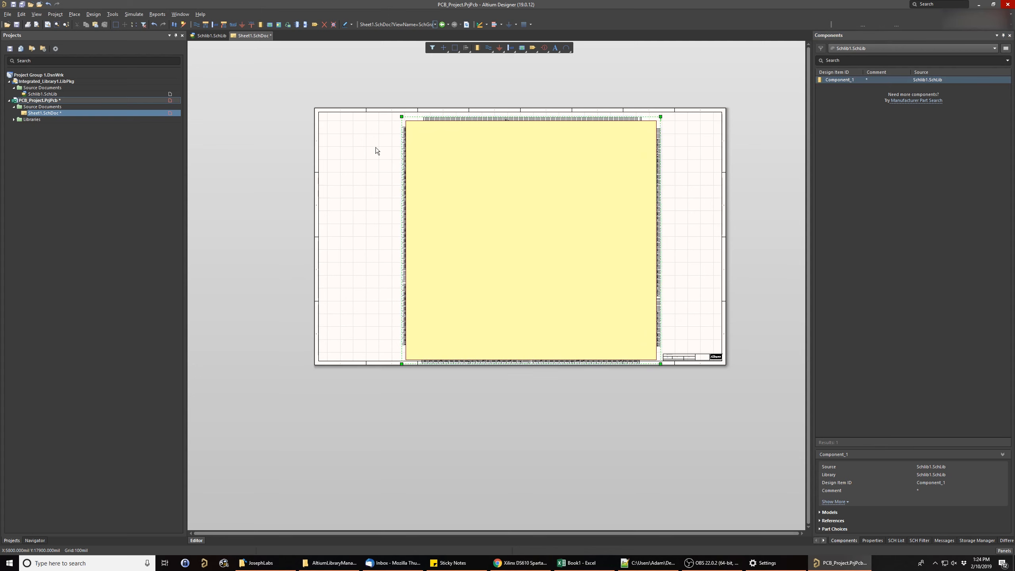
right_drag(351, 185, 336, 165)
- Return to Schlib1.SchLib and examine the pins along the left, right and lower edges of the symbol
click(37, 94)
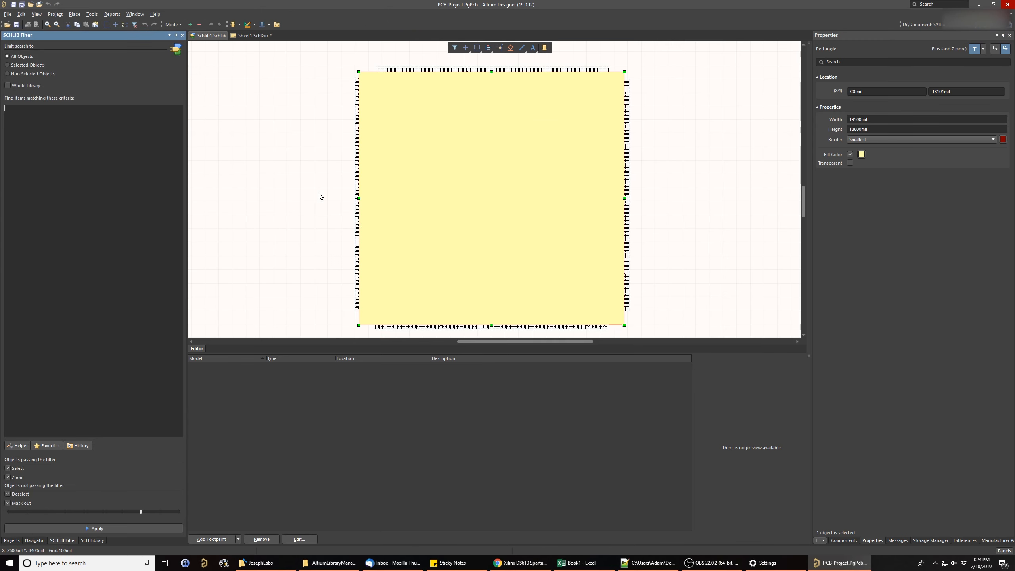
right_drag(328, 200, 445, 105)
ctrl+scroll(440, 225, up, 2)
right_drag(510, 211, 412, 322)
right_drag(484, 229, 434, 319)
ctrl+scroll(455, 277, down, 1)
right_drag(454, 277, 462, 204)
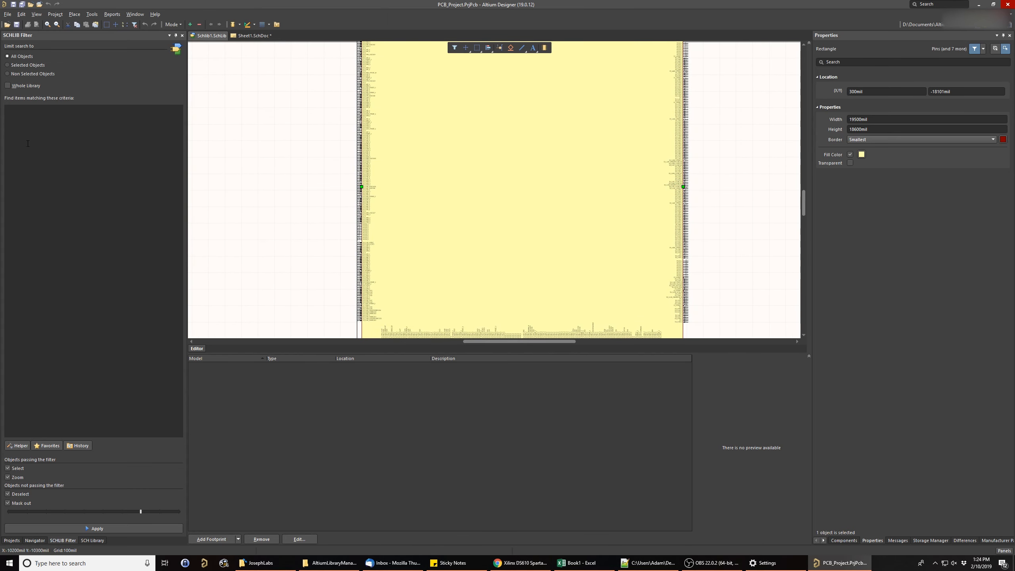
right_drag(345, 255, 365, 232)
- Examine the VCCINT, VCCAUX, configuration and GND pins along the symbol's upper edge, as far as the upper-right corner
right_drag(410, 84, 401, 276)
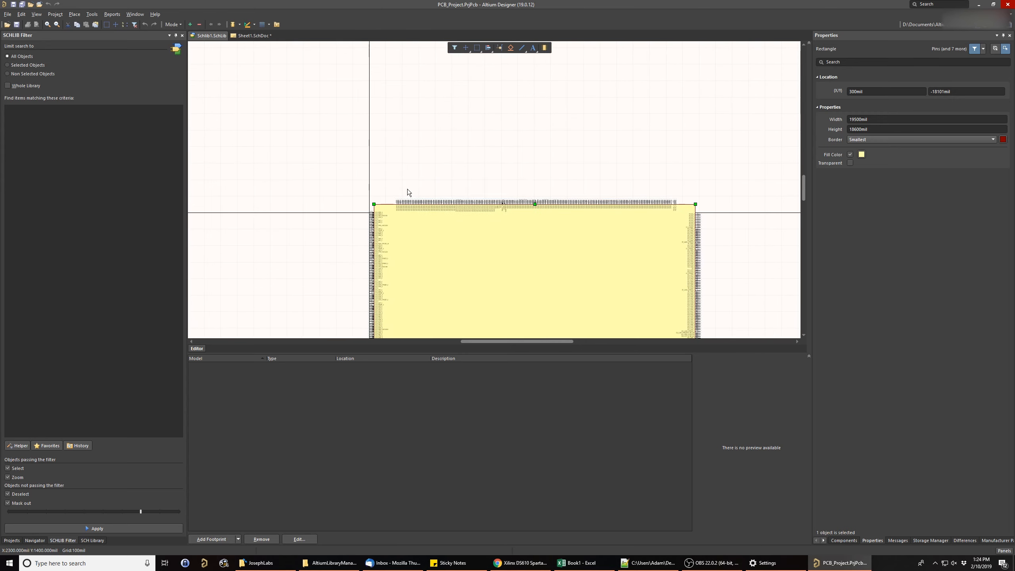
right_drag(405, 198, 395, 240)
ctrl+scroll(395, 243, up, 5)
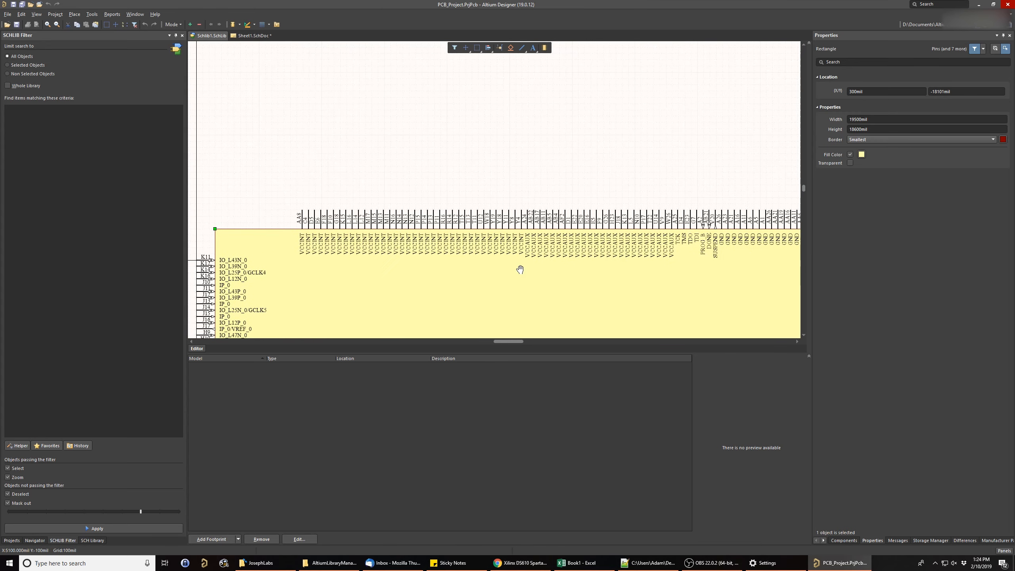
right_drag(579, 282, 477, 271)
right_drag(546, 254, 441, 261)
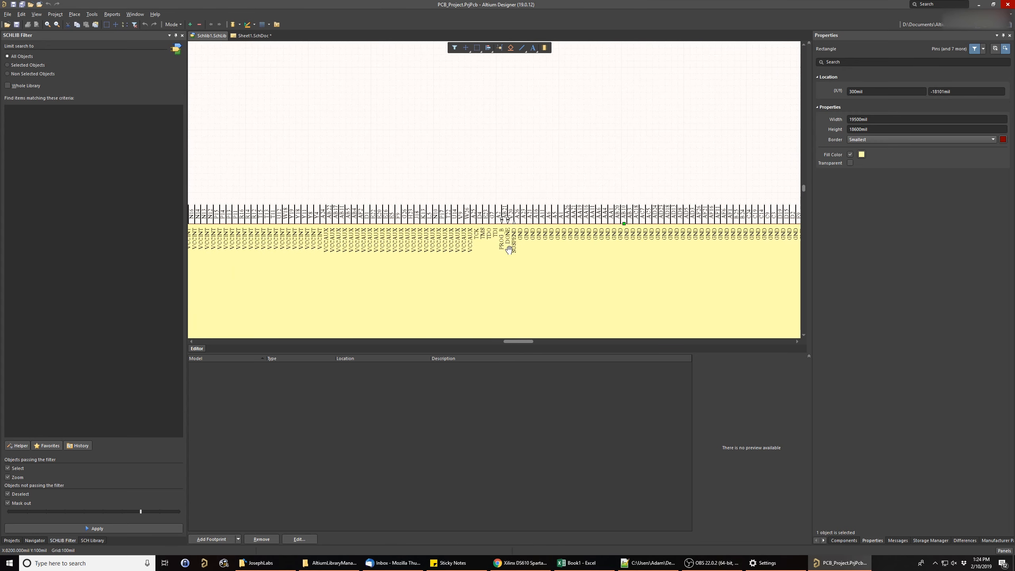
right_drag(592, 231, 392, 218)
right_drag(523, 235, 569, 212)
right_drag(362, 214, 496, 202)
ctrl+scroll(407, 190, up, 3)
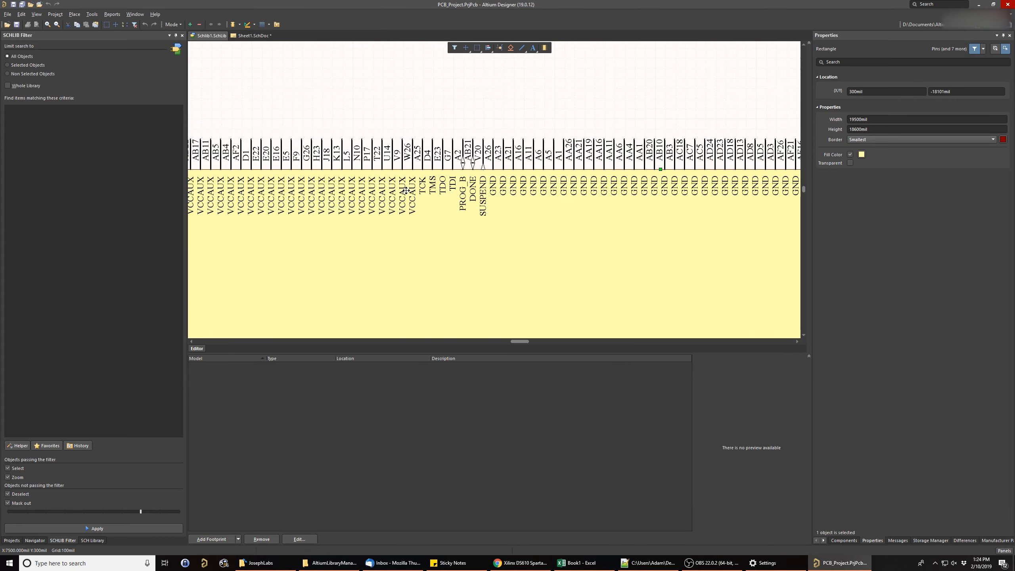
ctrl+scroll(454, 203, up, 1)
right_drag(457, 197, 438, 218)
ctrl+scroll(459, 254, down, 2)
right_drag(459, 254, 618, 211)
right_drag(436, 221, 636, 202)
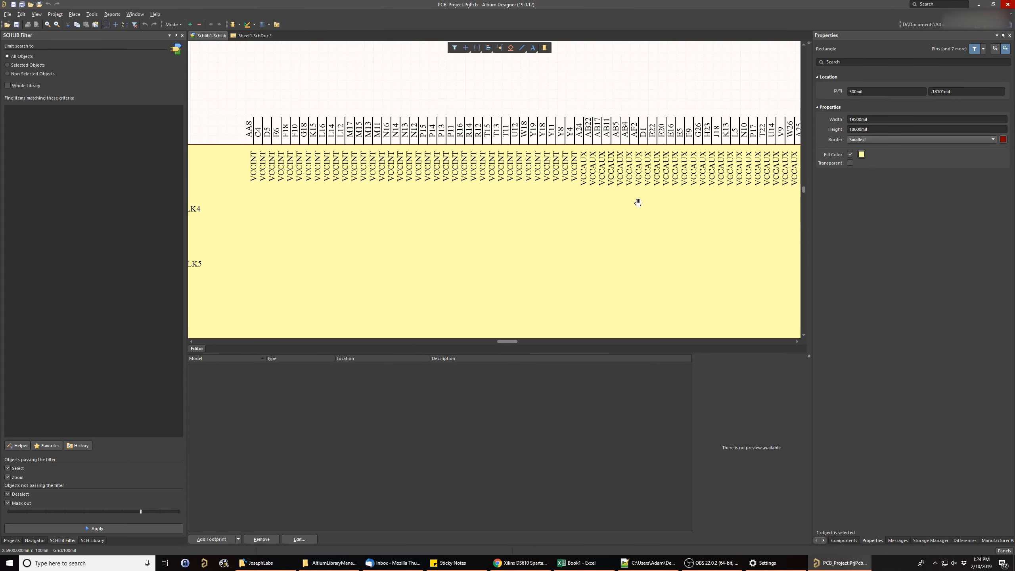
right_drag(485, 191, 595, 172)
right_drag(703, 177, 297, 215)
right_drag(722, 160, 505, 179)
right_drag(652, 170, 442, 201)
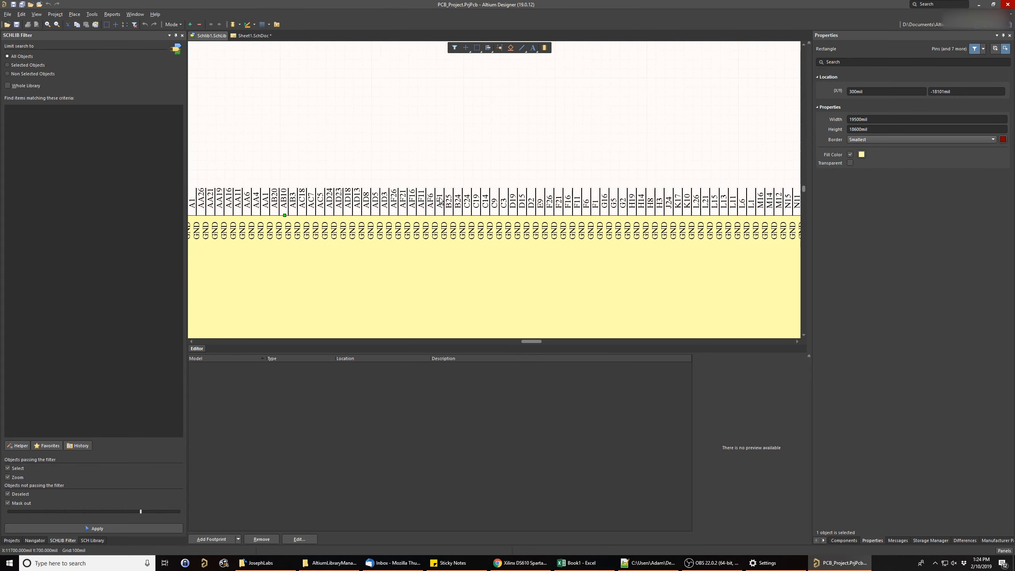
right_drag(619, 203, 437, 210)
right_drag(591, 235, 326, 232)
right_drag(522, 228, 410, 229)
ctrl+scroll(407, 265, down, 2)
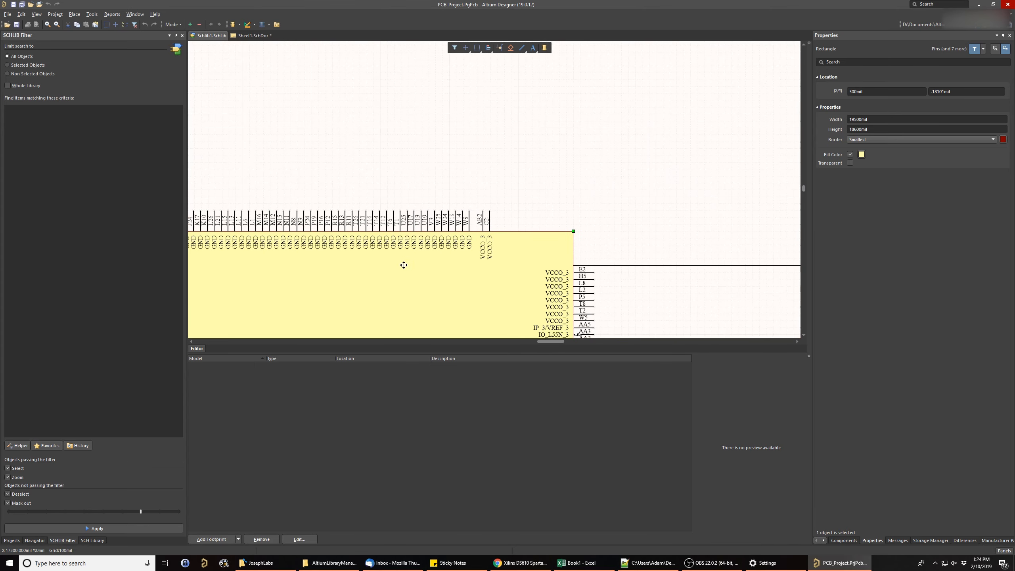
right_drag(404, 265, 570, 203)
- Filter the symbol with the query IsPin AND LocationY = 499 to select the pins along its upper edge
click(434, 154)
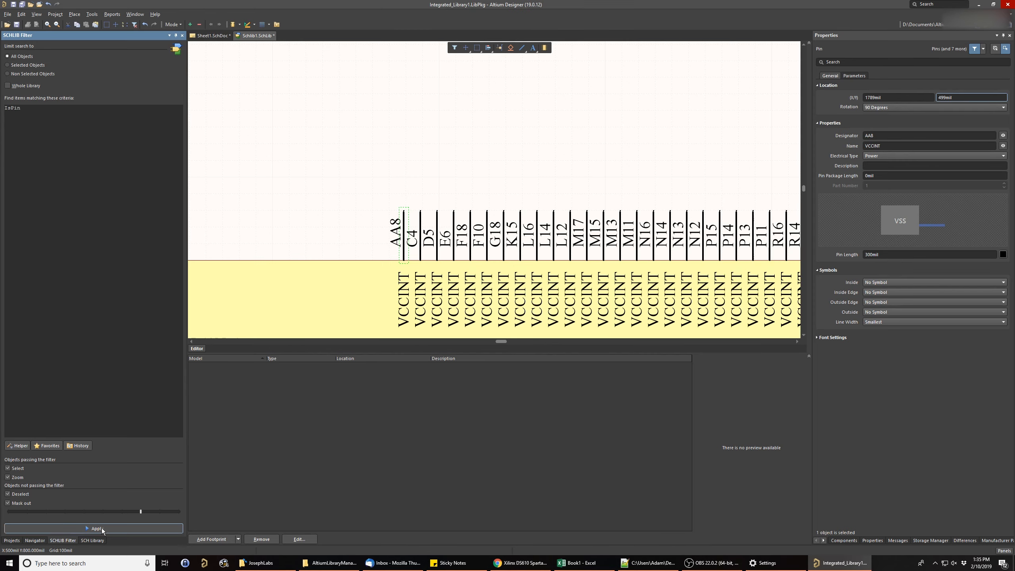
click(102, 528)
text(AND Loca)
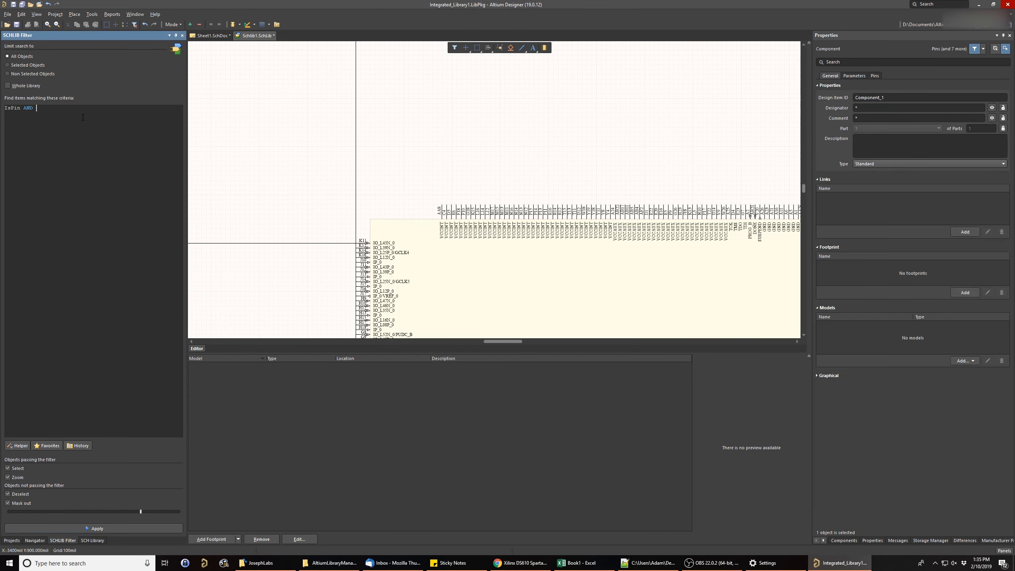
text(tionY = 499)
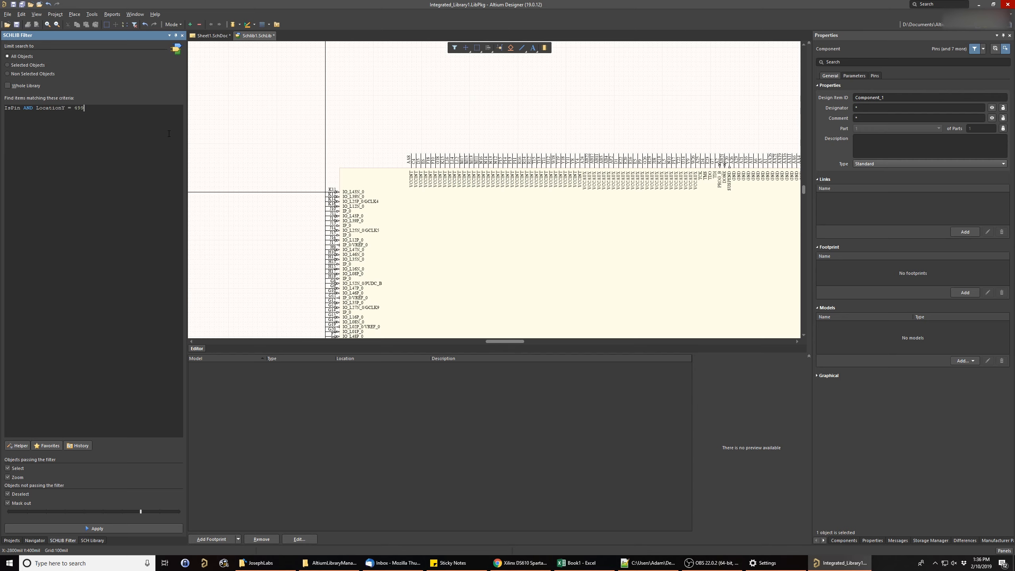
click(120, 525)
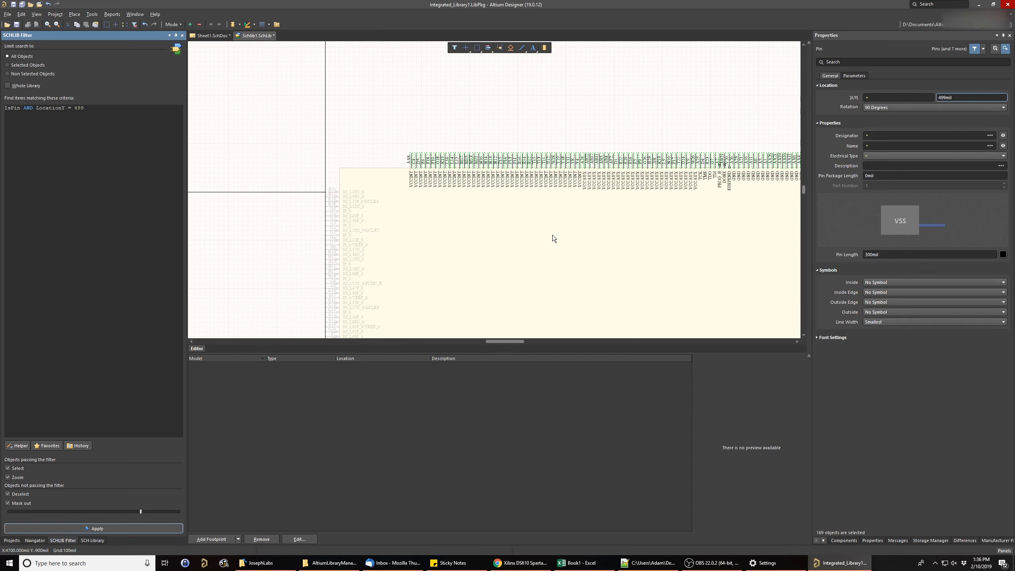
- Check the extent of the selected upper-edge pins and cut them from the symbol
right_drag(574, 231, 408, 227)
ctrl+scroll(408, 227, down, 1)
right_drag(531, 215, 469, 203)
ctrl+scroll(469, 204, down, 3)
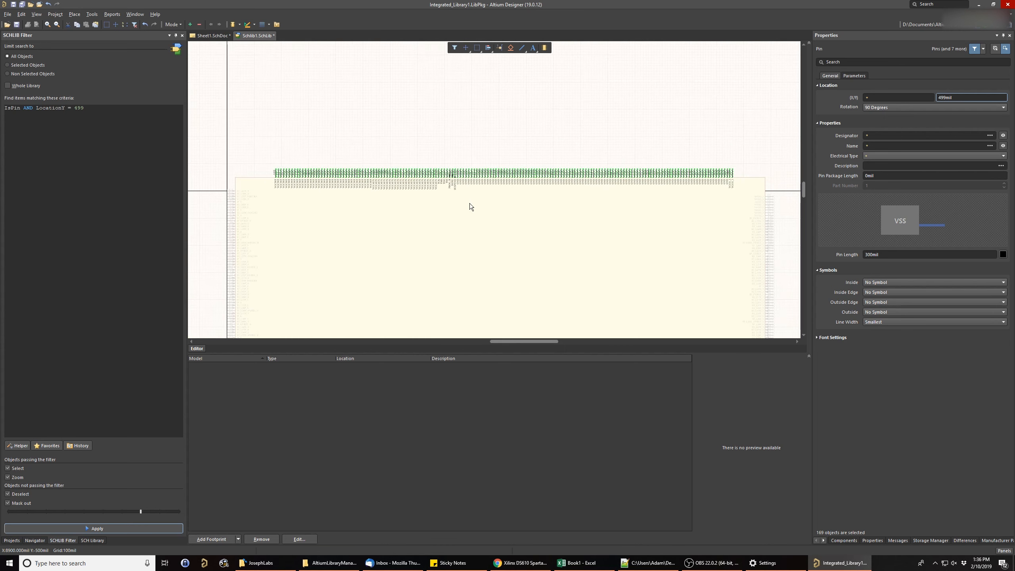
scroll(422, 229, up, 2)
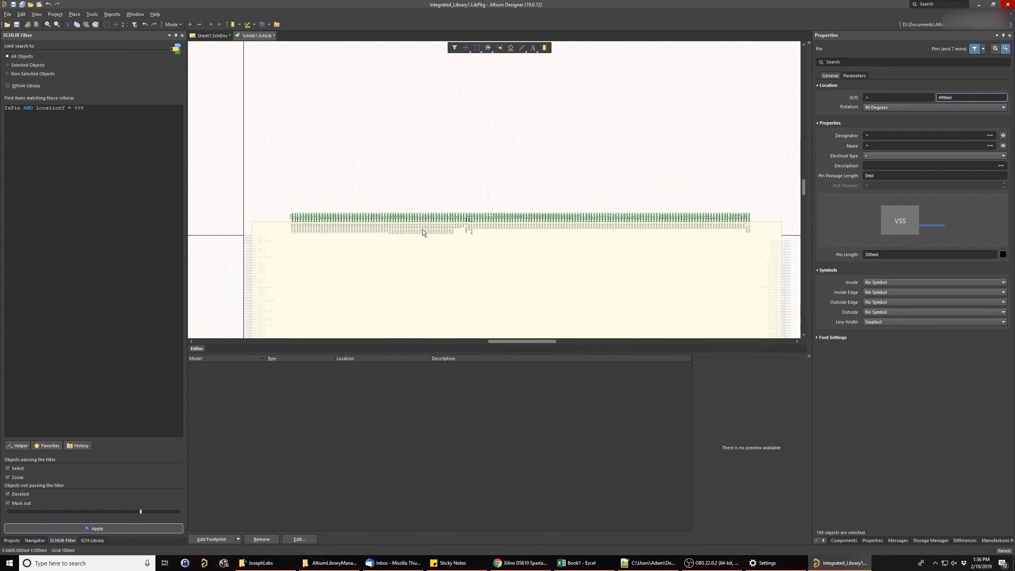
ctrl+scroll(422, 229, up, 1)
right_drag(528, 247, 435, 231)
ctrl+scroll(447, 241, down, 1)
right_drag(335, 233, 359, 238)
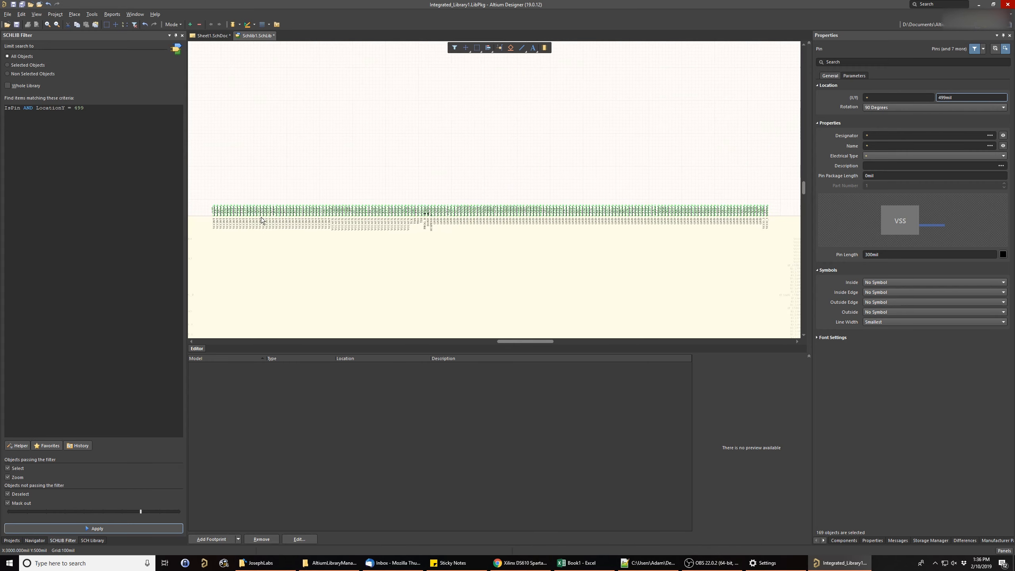
right_click(279, 210)
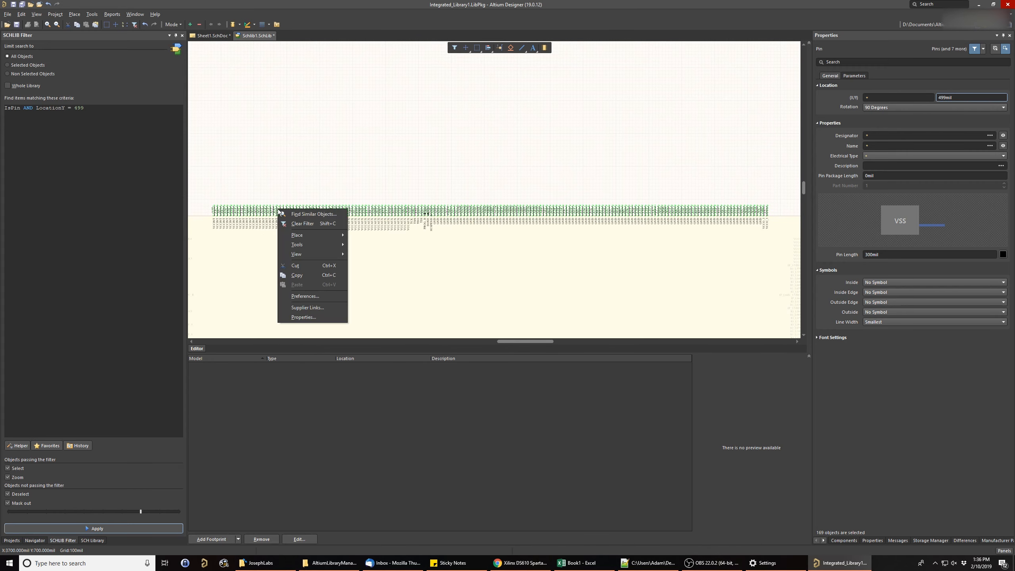
click(307, 265)
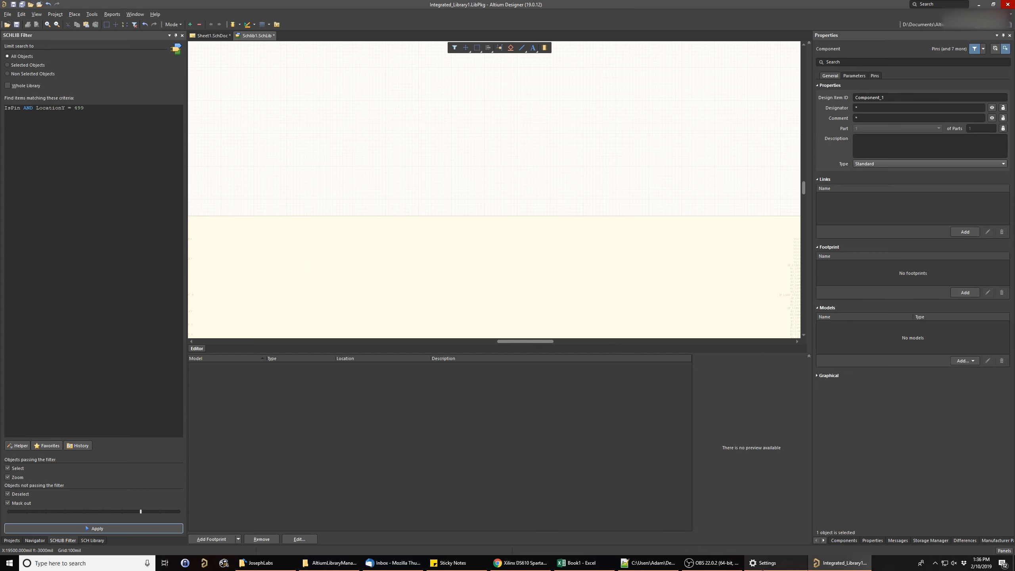
- Add a new part to Component_1 and open Part B from the library's component list
click(98, 18)
click(115, 75)
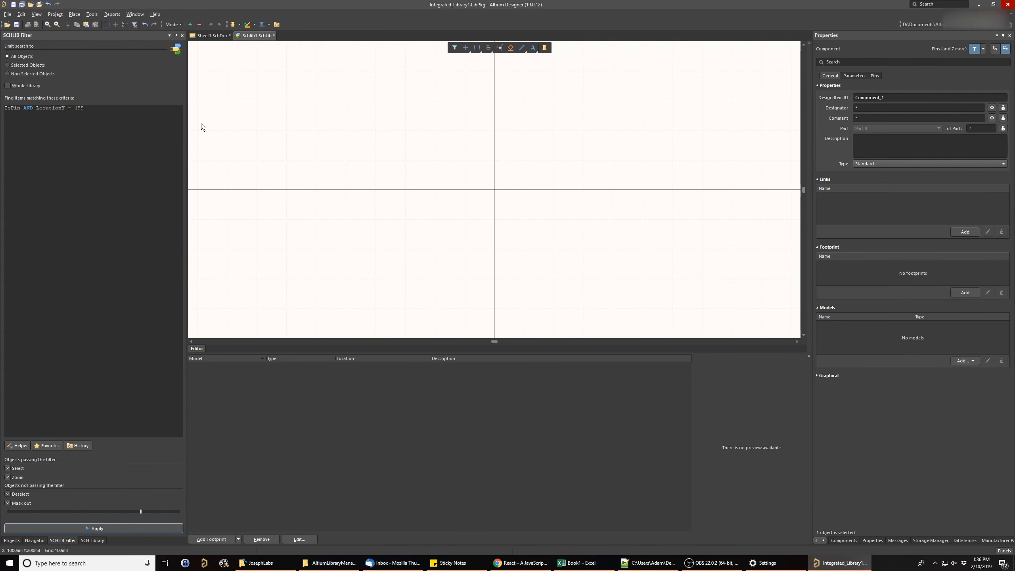
right_drag(550, 172, 535, 174)
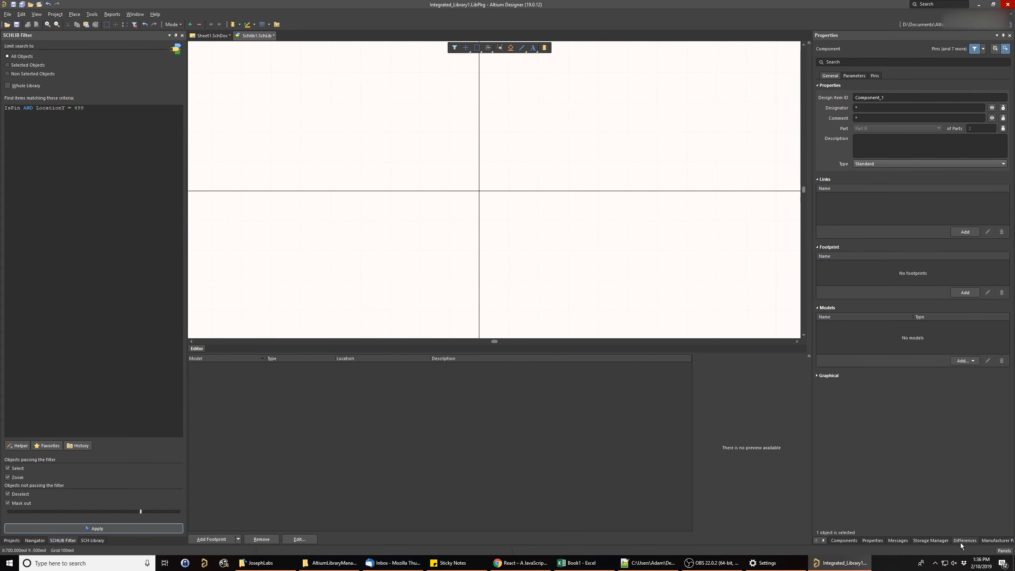
click(92, 540)
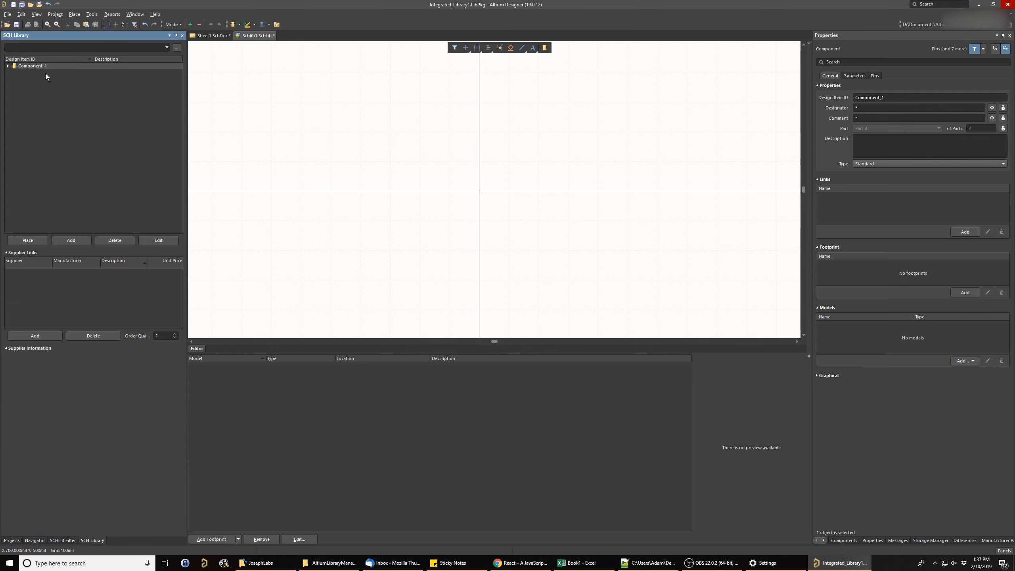
click(9, 66)
click(22, 73)
click(32, 78)
- Paste the cut upper-edge pins into Part B near the origin
ctrl+scroll(403, 223, down, 3)
right_drag(447, 288, 415, 206)
key(ctrl+v)
click(431, 196)
key(Page_Down)
key(Page_Down)
key(Page_Down)
key(Page_Down)
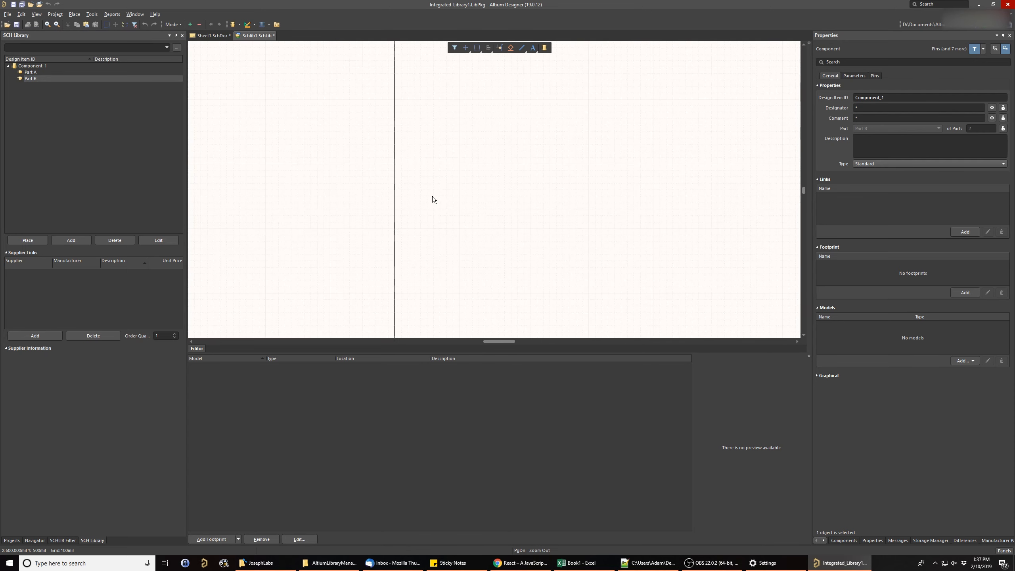
key(Page_Down)
key(Page_Down)
key(Page_Down)
key(Page_Down)
key(Page_Down)
key(Page_Down)
key(Page_Down)
key(Page_Down)
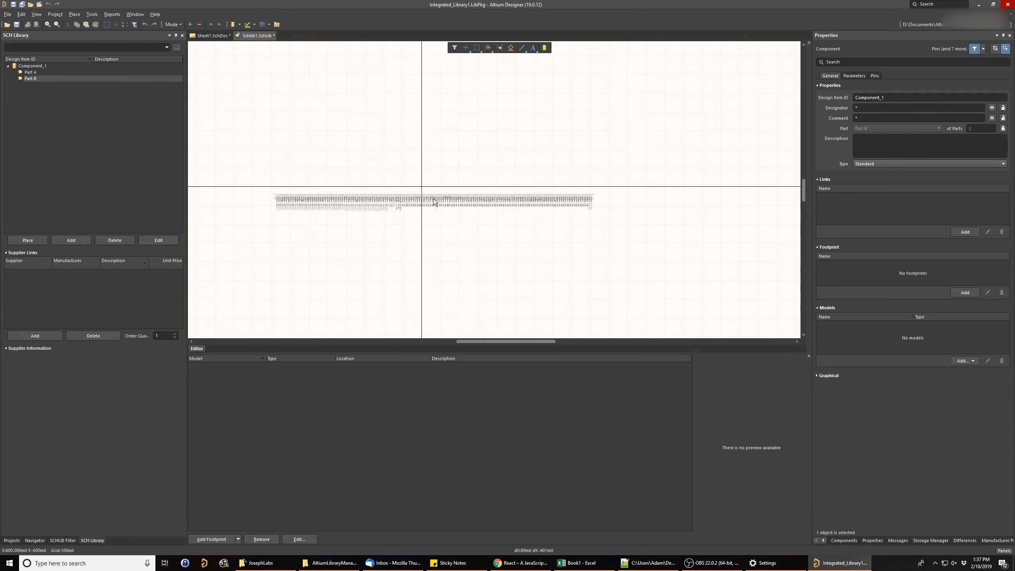
ctrl+scroll(433, 199, down, 8)
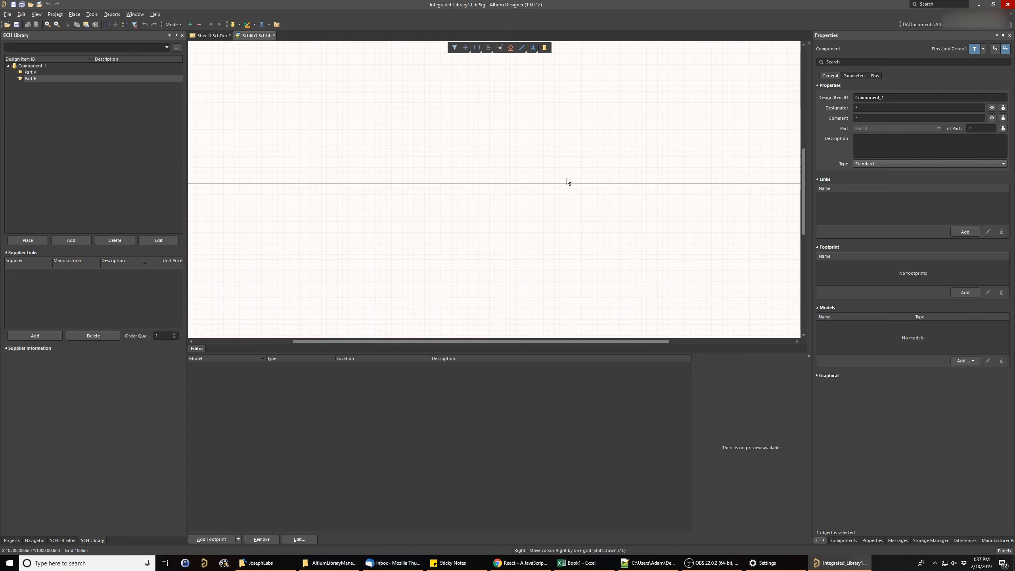
ctrl+scroll(507, 215, up, 5)
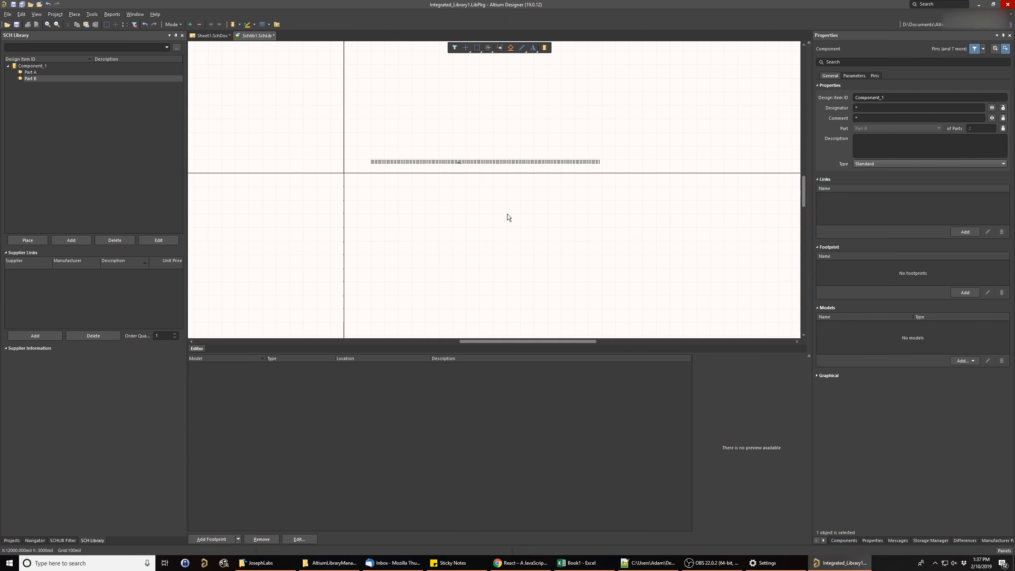
ctrl+scroll(507, 214, up, 4)
right_drag(489, 168, 517, 216)
ctrl+scroll(487, 214, up, 3)
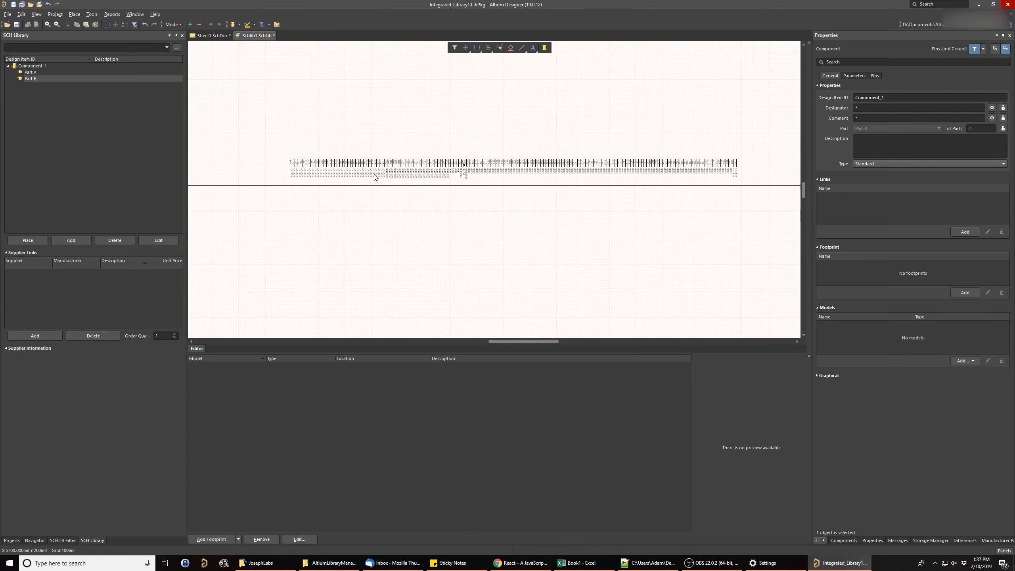
- Rebuild Part B in the Symbol Wizard with the Quad side layout, replacing the existing symbol
click(93, 14)
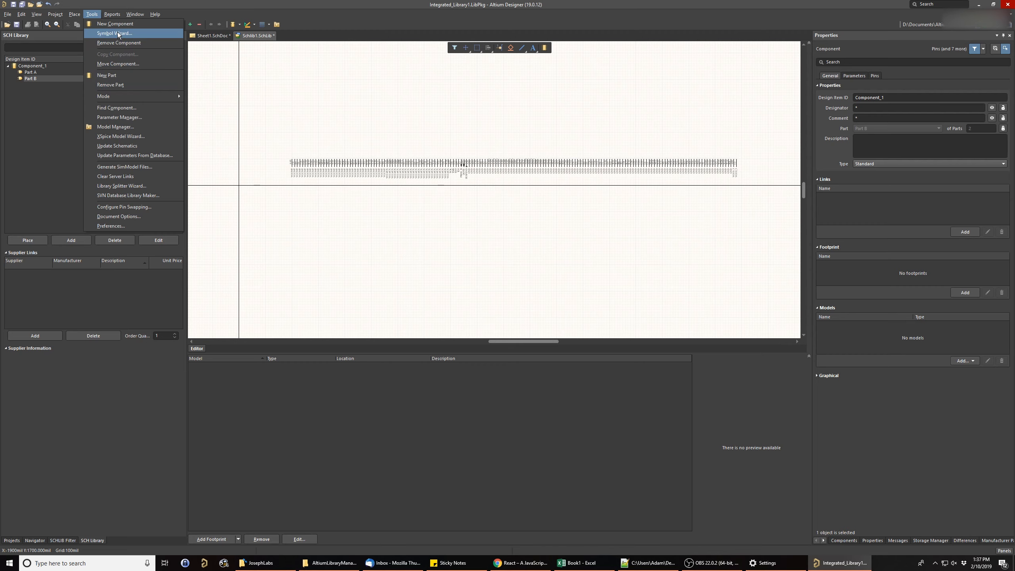
click(118, 33)
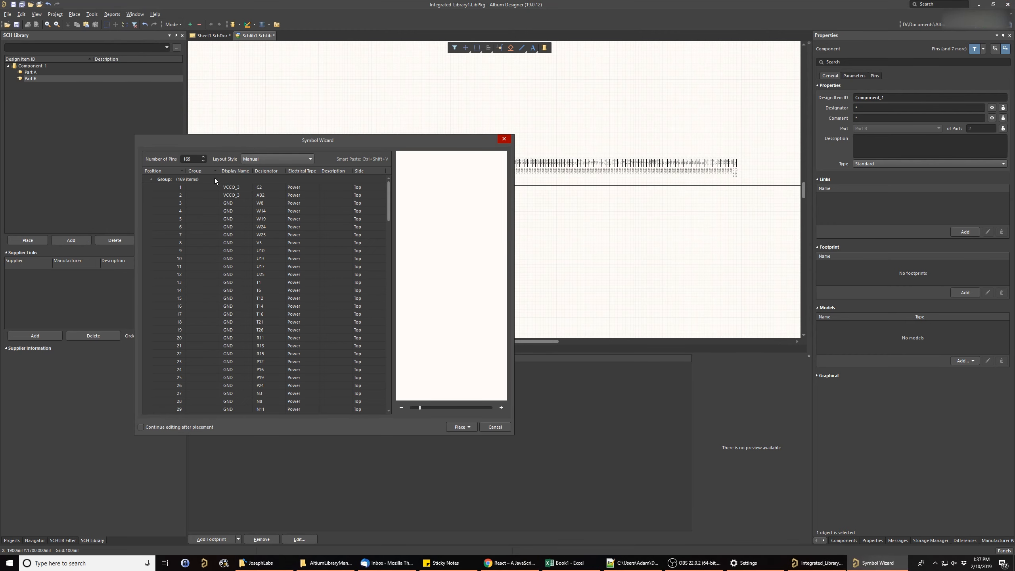
click(286, 159)
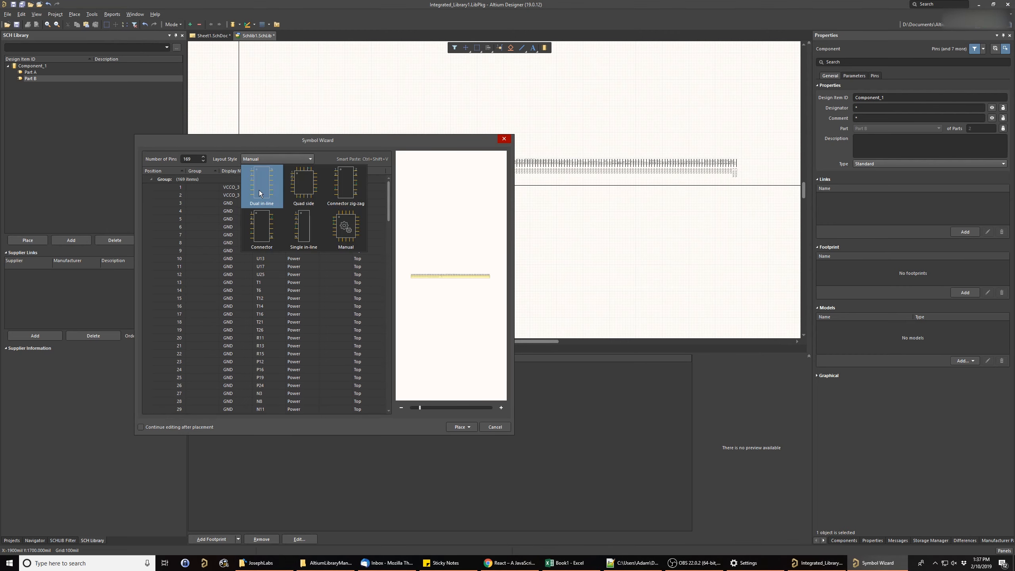
click(311, 194)
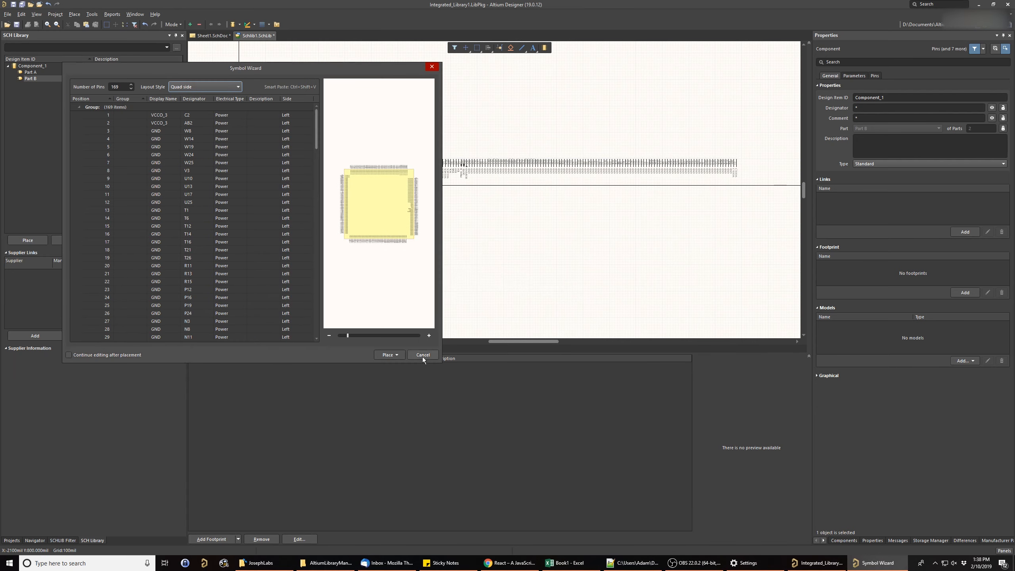
click(383, 355)
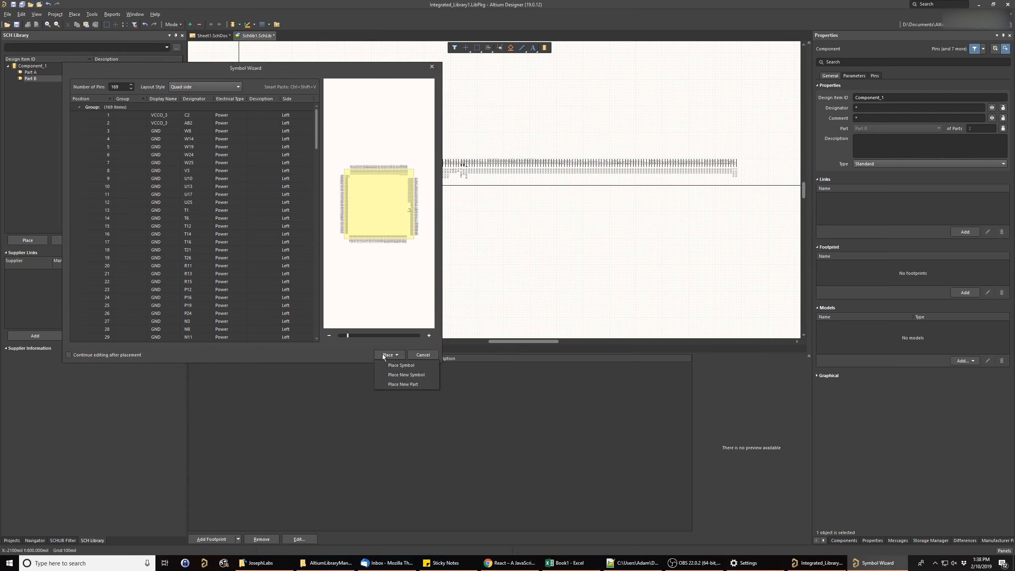
click(395, 365)
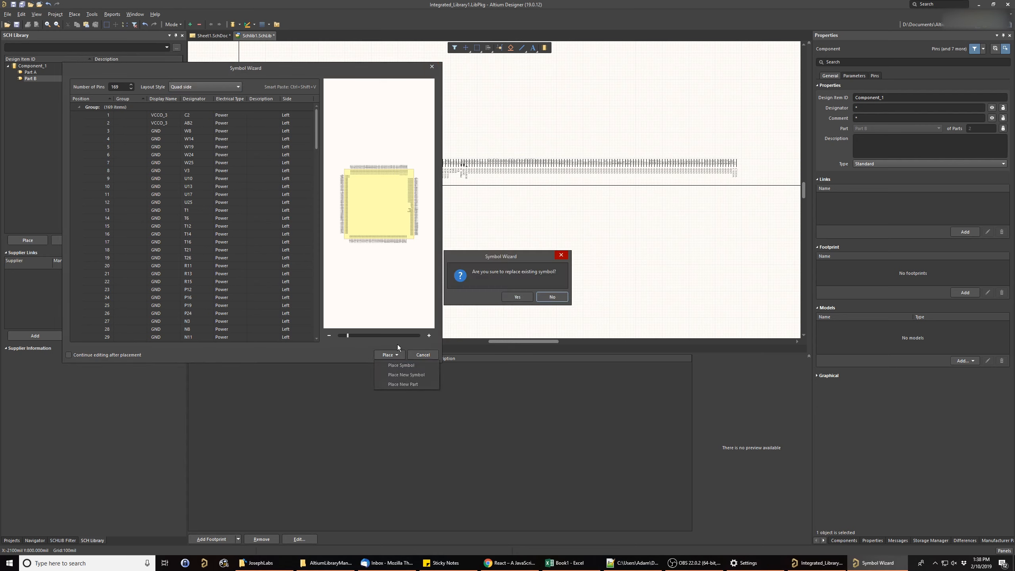
click(516, 296)
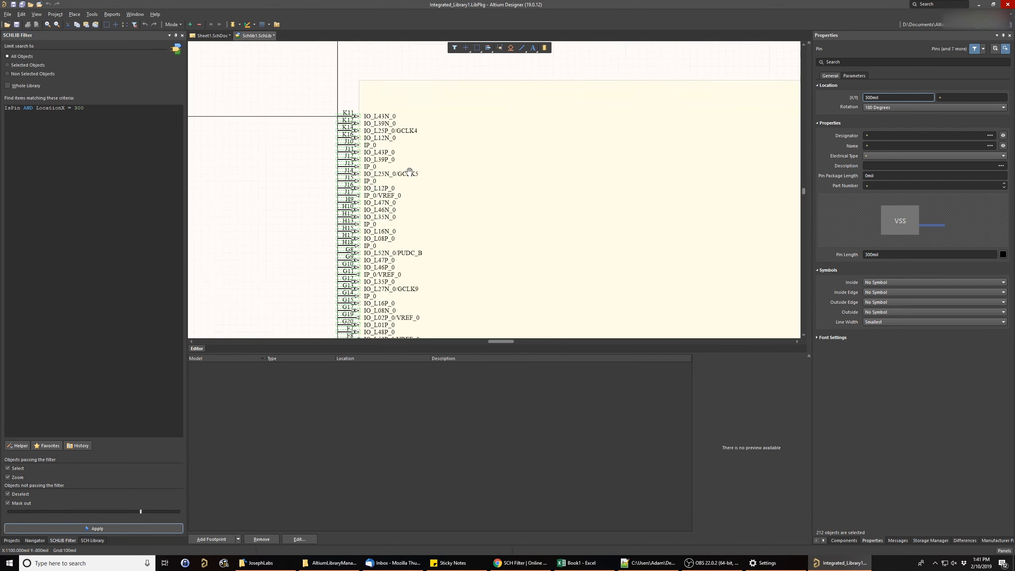
- Cut the selected left-edge pins at LocationX = 300, add Part C to Component_1 and paste them there
ctrl+scroll(391, 194, down, 3)
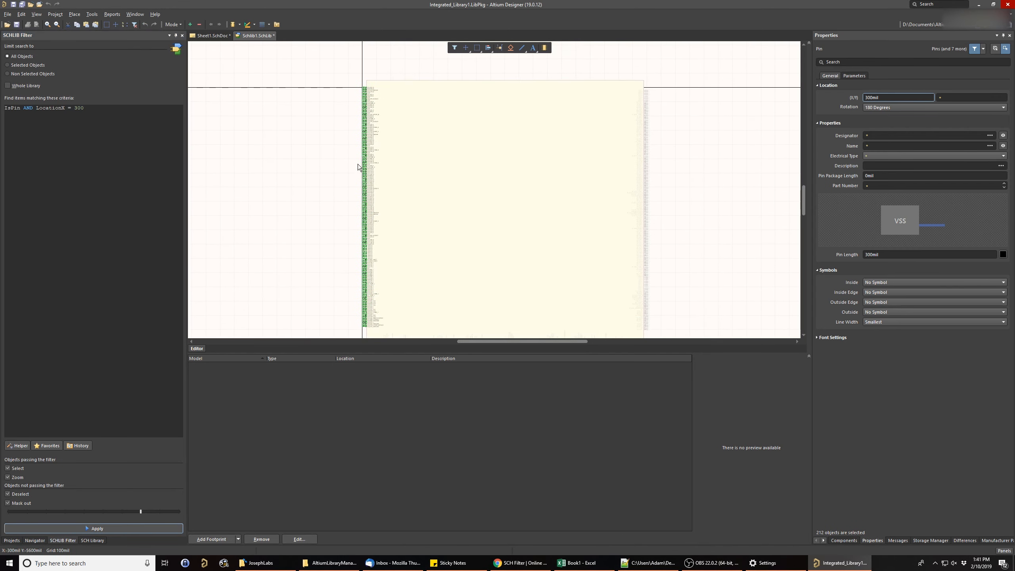
key(Delete)
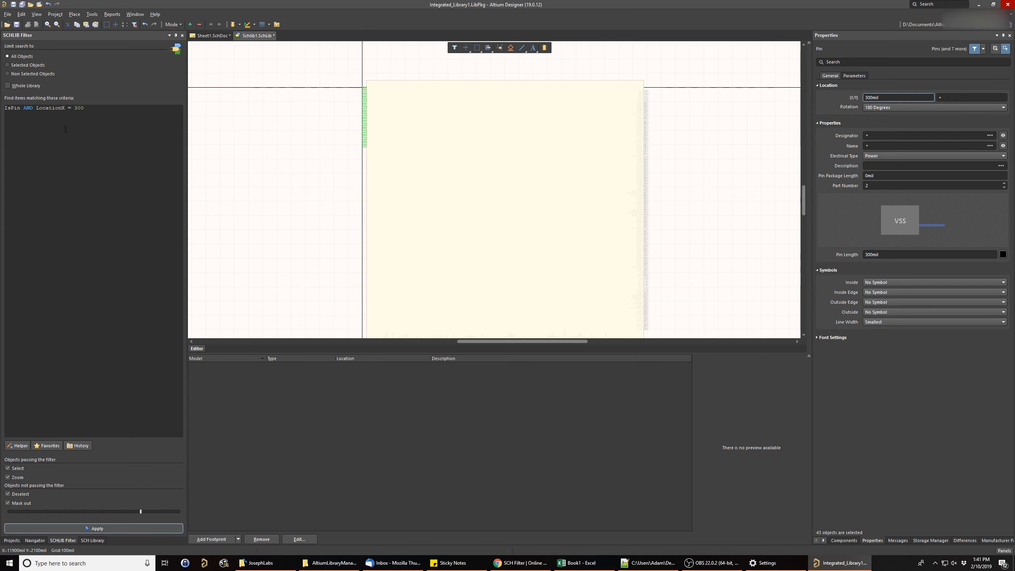
click(92, 14)
click(117, 76)
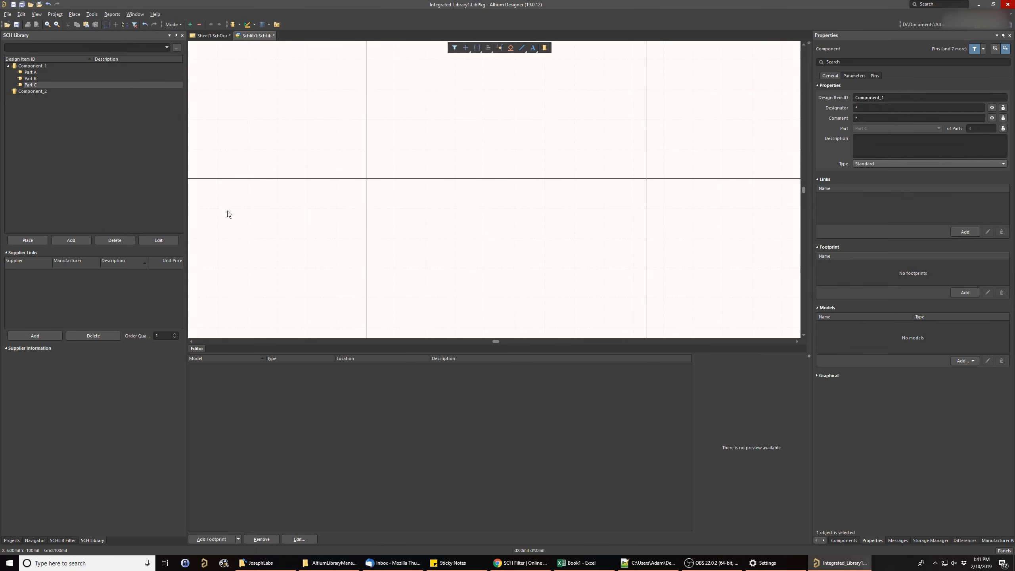
click(374, 173)
- Rearrange Part C's pins with another layout style in the Symbol Wizard and replace the existing symbol
click(92, 15)
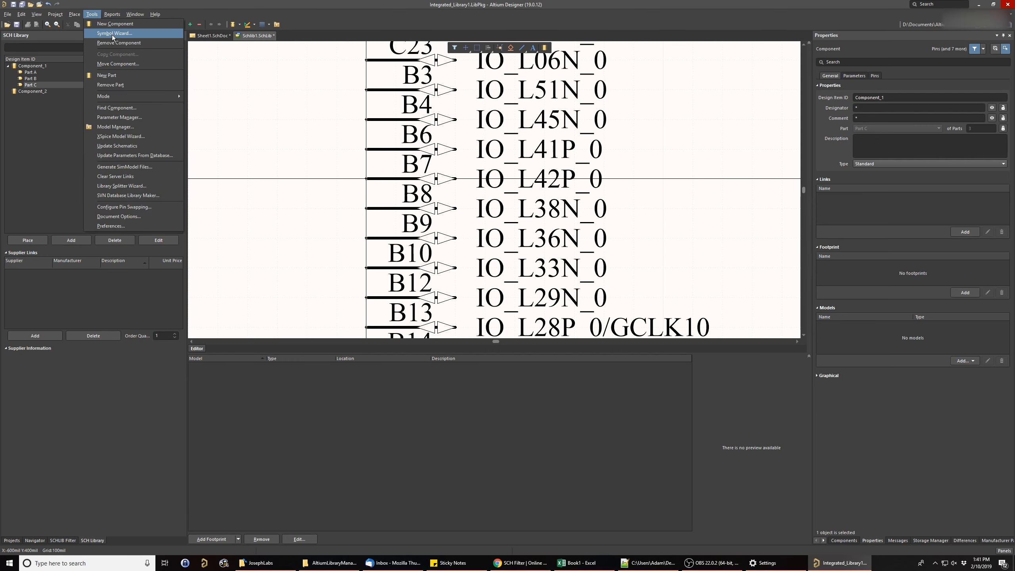
click(112, 33)
click(291, 149)
click(348, 208)
click(451, 417)
click(455, 426)
click(516, 297)
ctrl+scroll(498, 230, down, 2)
right_drag(498, 230, 411, 206)
- Delete Component_2 from the schematic library
right_drag(264, 163, 280, 164)
right_click(29, 92)
click(52, 156)
click(506, 298)
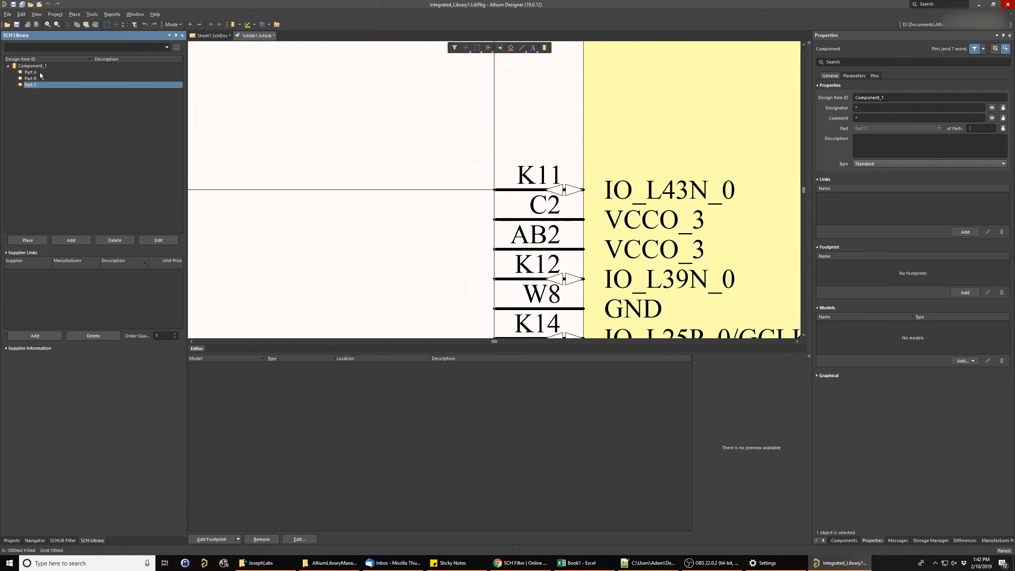
- Filter Part A with IsPin AND LocationY = -18101 and cut the matching pins from the lower edge
ctrl+scroll(385, 184, down, 5)
click(63, 540)
drag(93, 109, 4, 107)
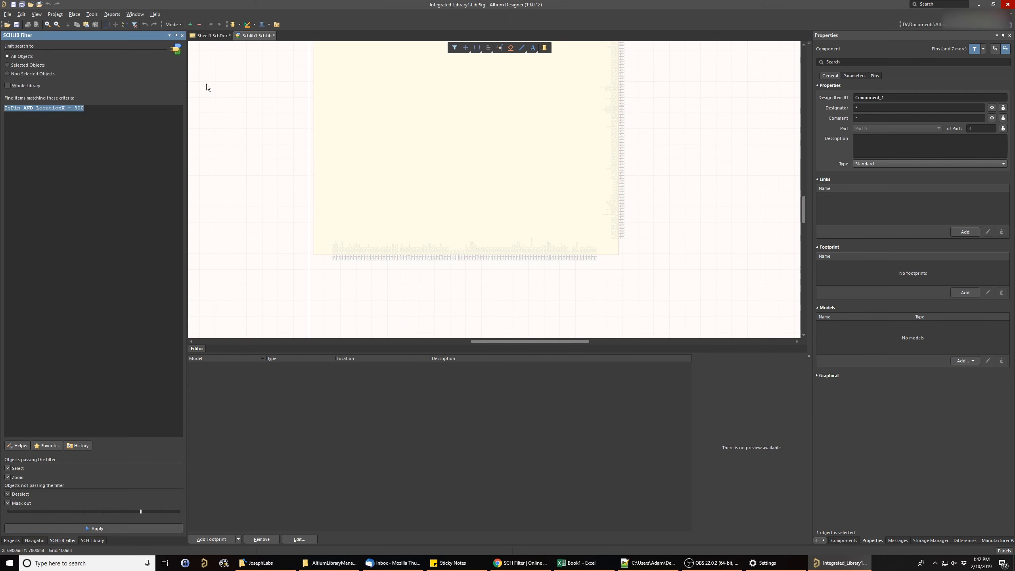
click(97, 528)
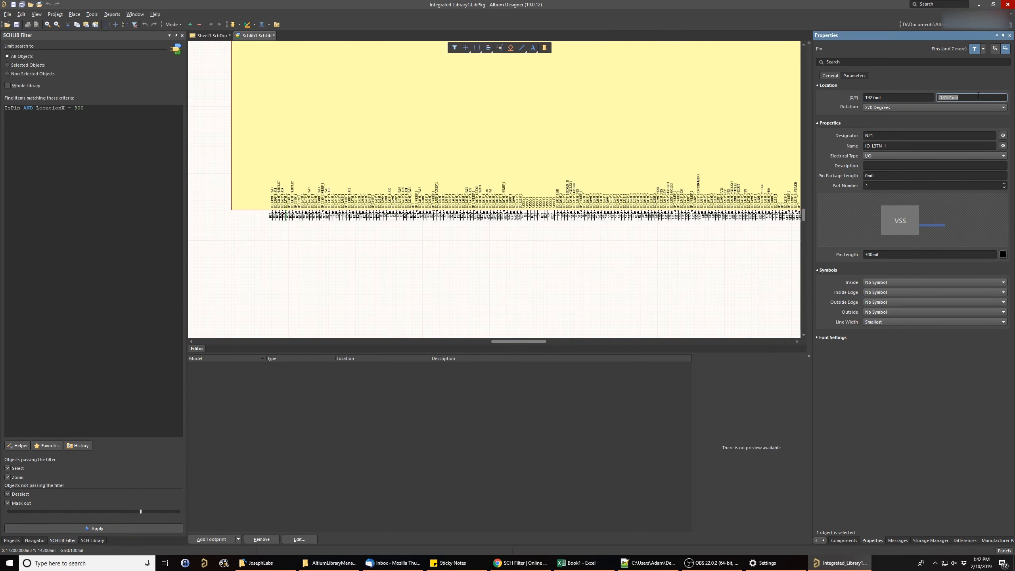
click(335, 256)
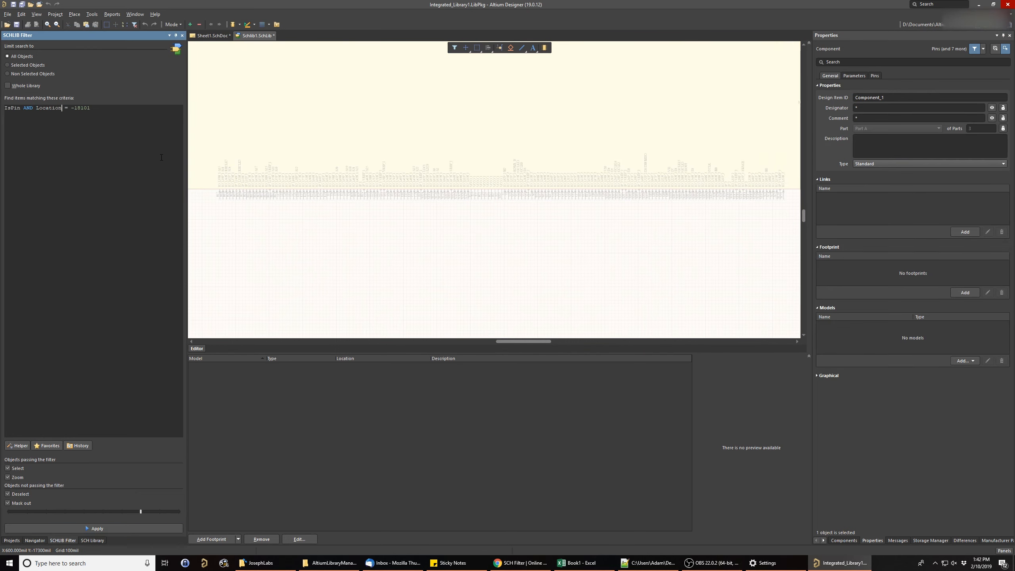
click(111, 531)
right_drag(605, 247, 479, 234)
ctrl+scroll(532, 270, down, 2)
key(Delete)
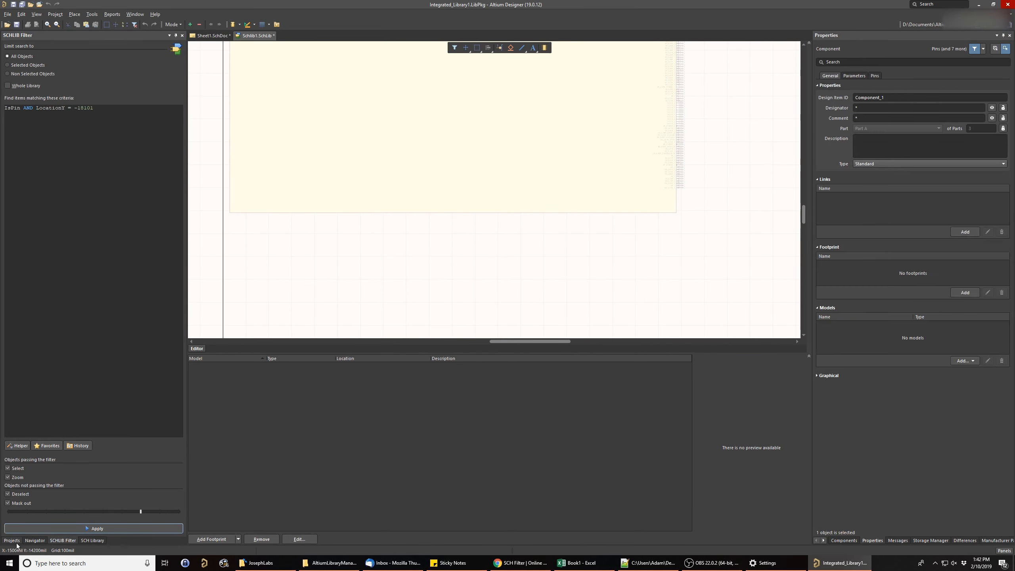
- Add another new part to Component_1 and open Part D from the library's component list
click(13, 542)
click(36, 540)
click(96, 541)
click(91, 15)
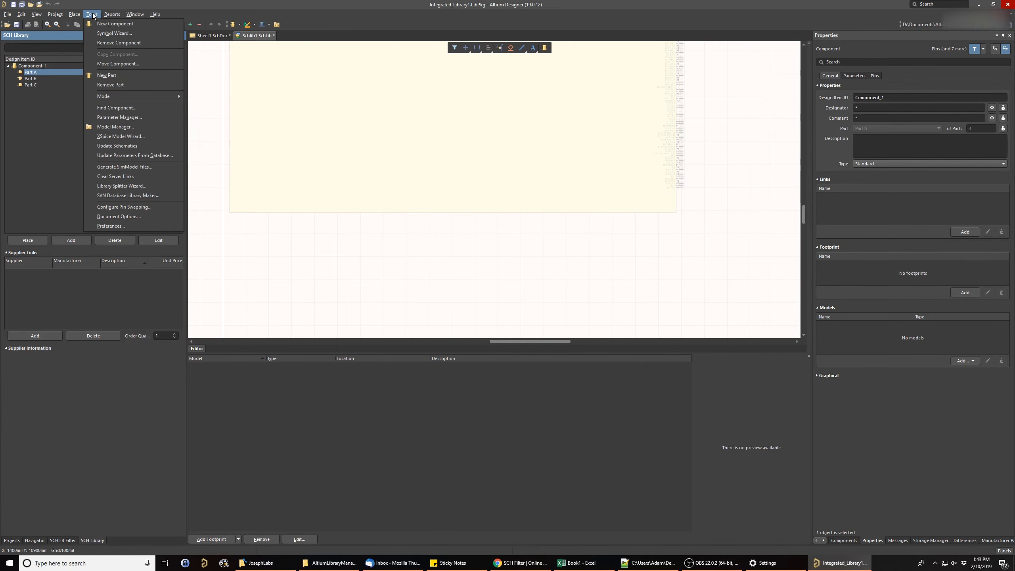
click(107, 76)
click(36, 90)
- Paste the cut lower-edge pins into Part D near the origin
right_drag(509, 243, 397, 215)
key(ctrl+v)
click(428, 178)
ctrl+scroll(445, 206, down, 6)
click(479, 256)
- Rebuild Part D in the Symbol Wizard with the Quad side layout and replace the existing symbol
click(91, 16)
click(107, 34)
click(183, 66)
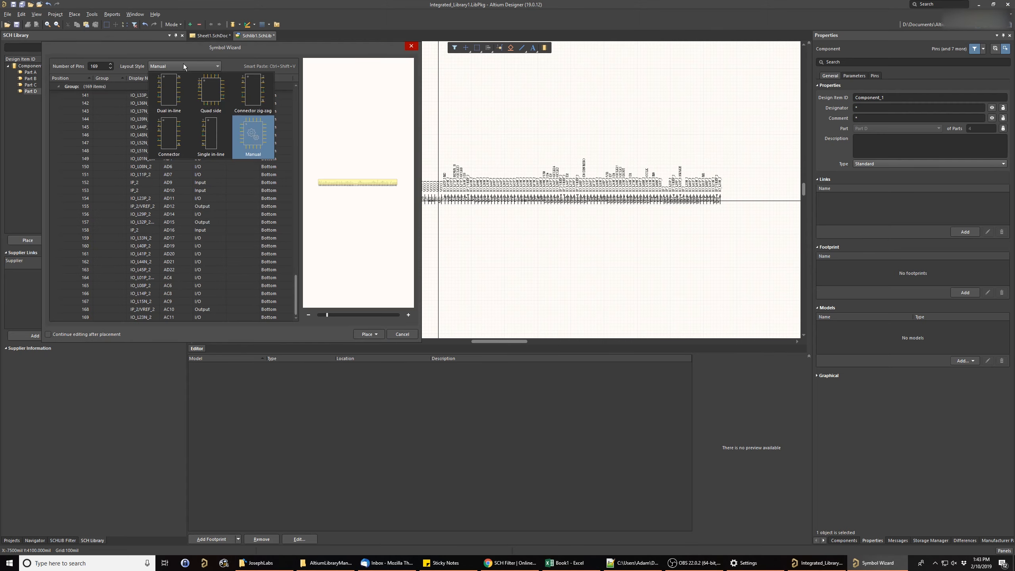
click(212, 94)
click(575, 297)
click(376, 334)
click(384, 345)
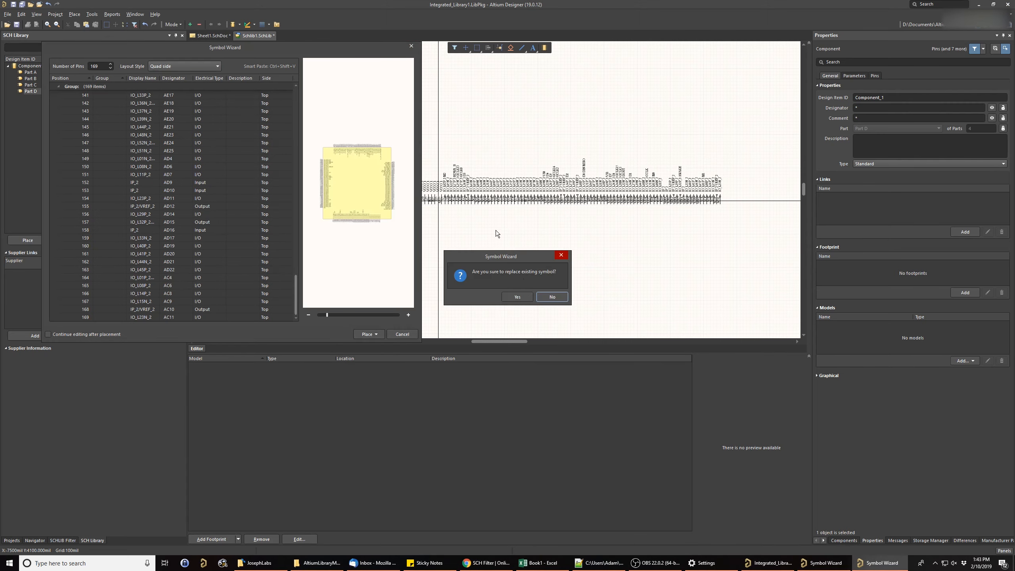
click(516, 297)
ctrl+scroll(400, 177, down, 1)
right_drag(489, 233, 295, 171)
key(f)
click(289, 242)
- Open Part A and add the filter history expression IsPin AND LocationX = -18101mil to the favorites
click(32, 72)
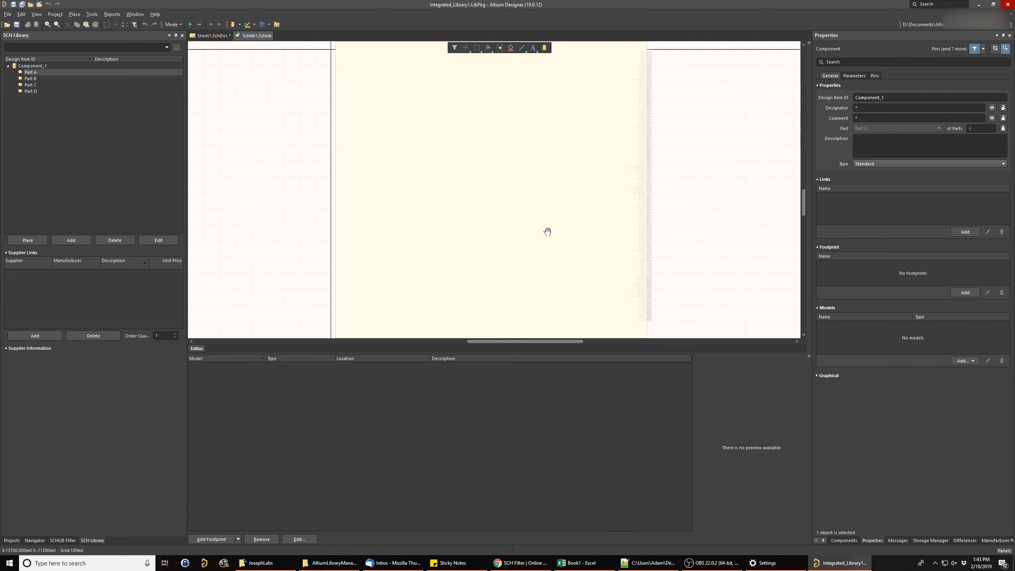
ctrl+scroll(545, 231, down, 1)
right_drag(546, 231, 442, 229)
click(69, 540)
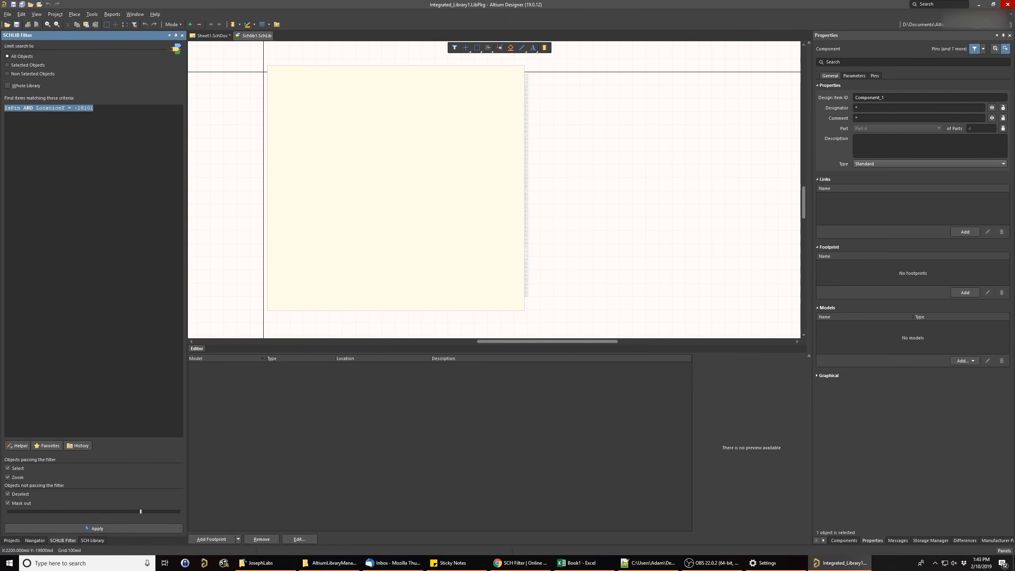
click(44, 444)
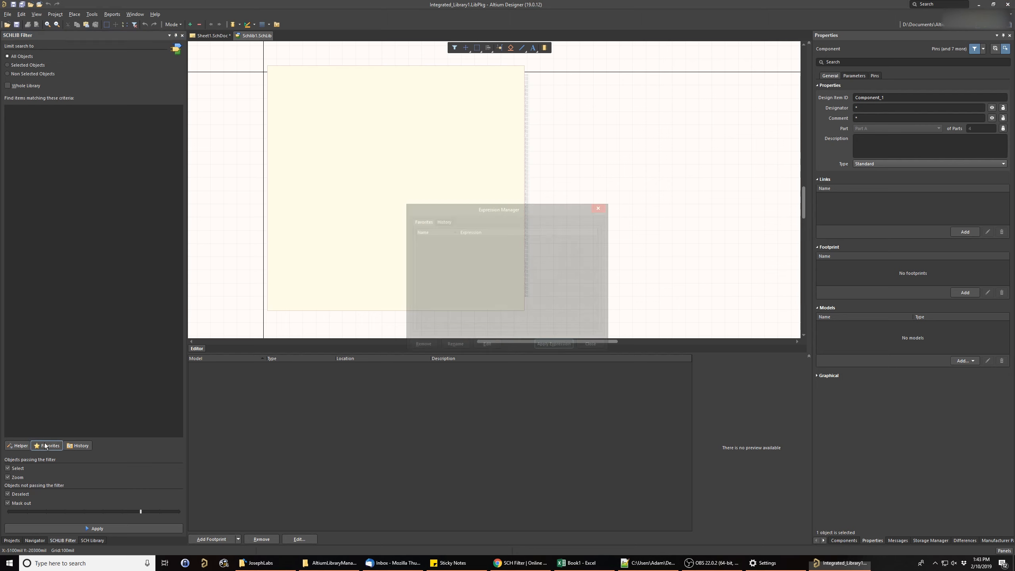
drag(480, 205, 444, 183)
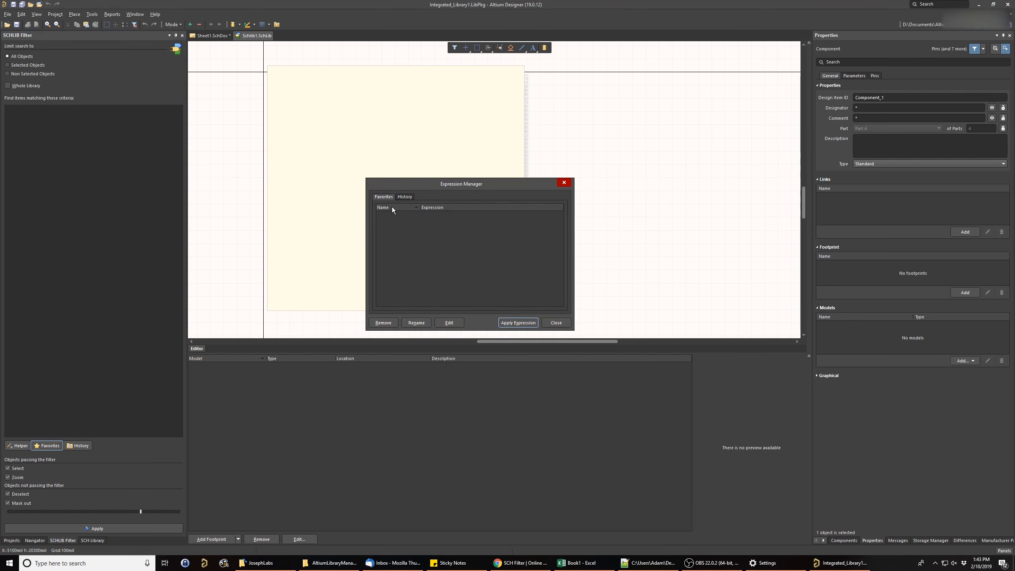
click(405, 196)
click(435, 214)
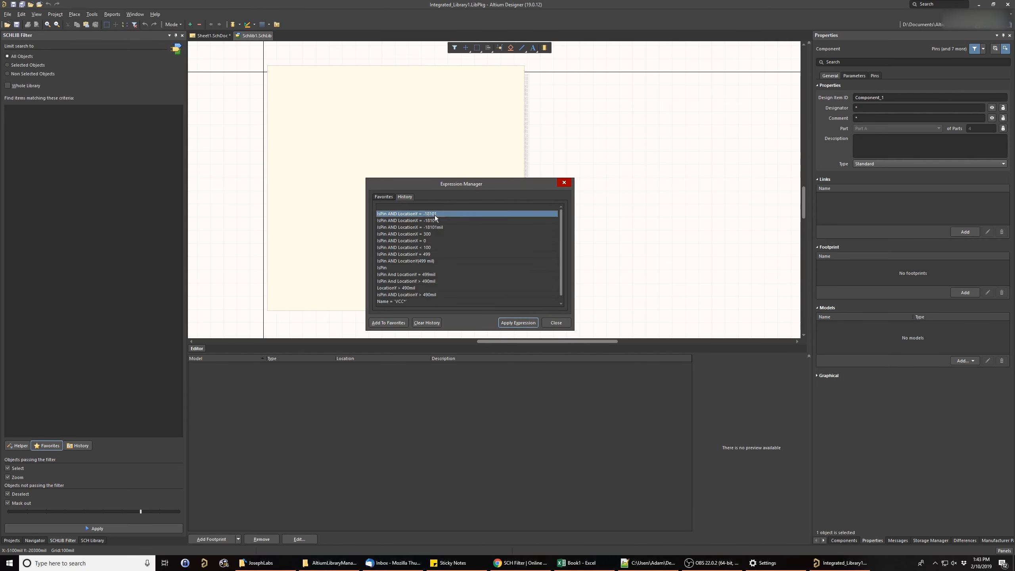
click(447, 229)
click(433, 235)
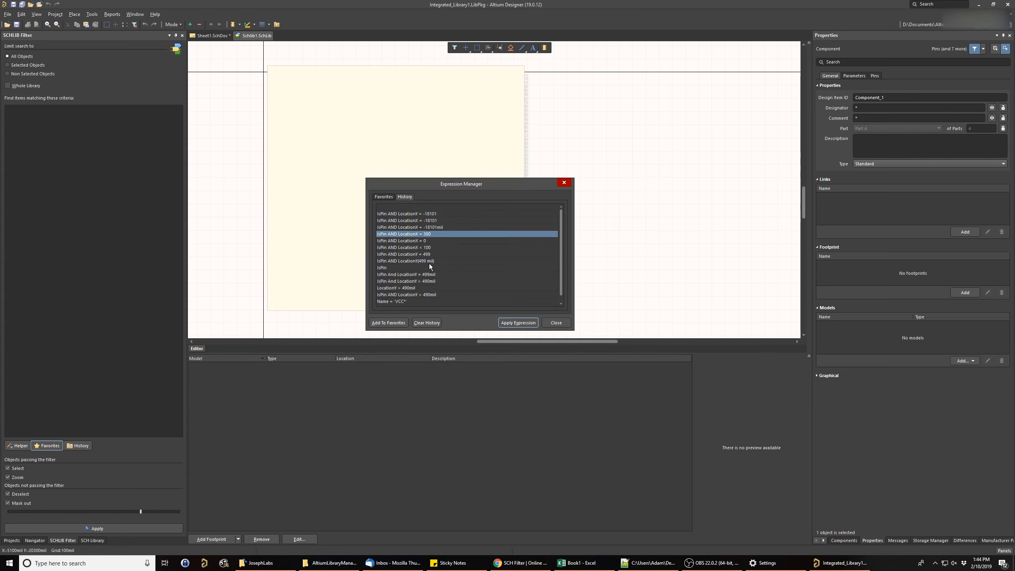
click(435, 240)
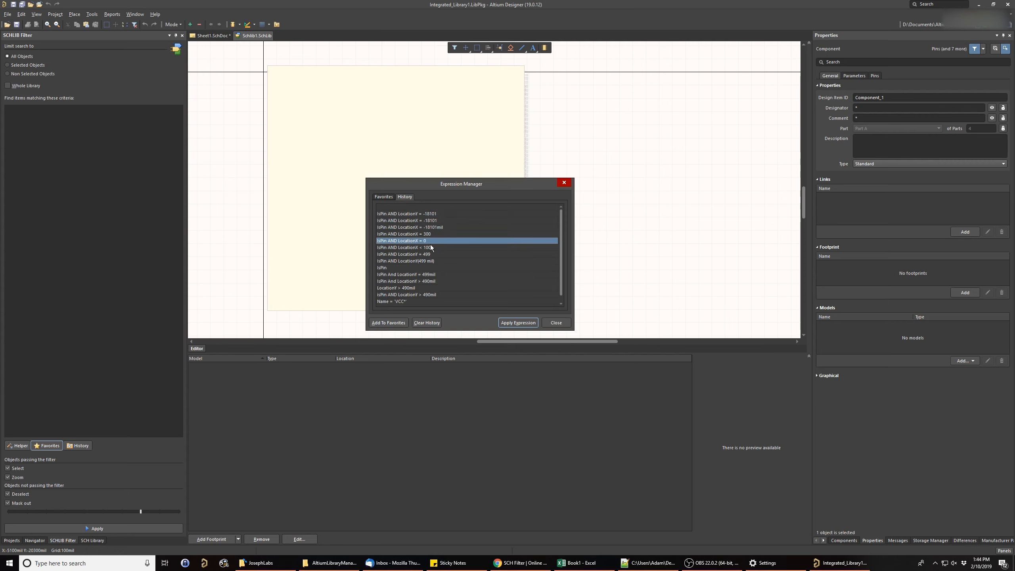
click(430, 234)
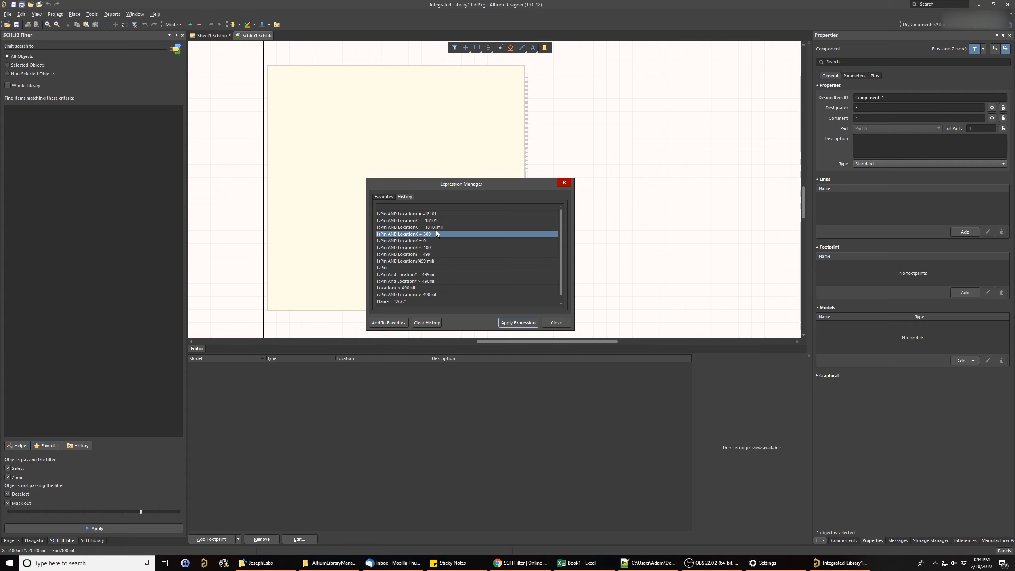
click(440, 229)
click(388, 322)
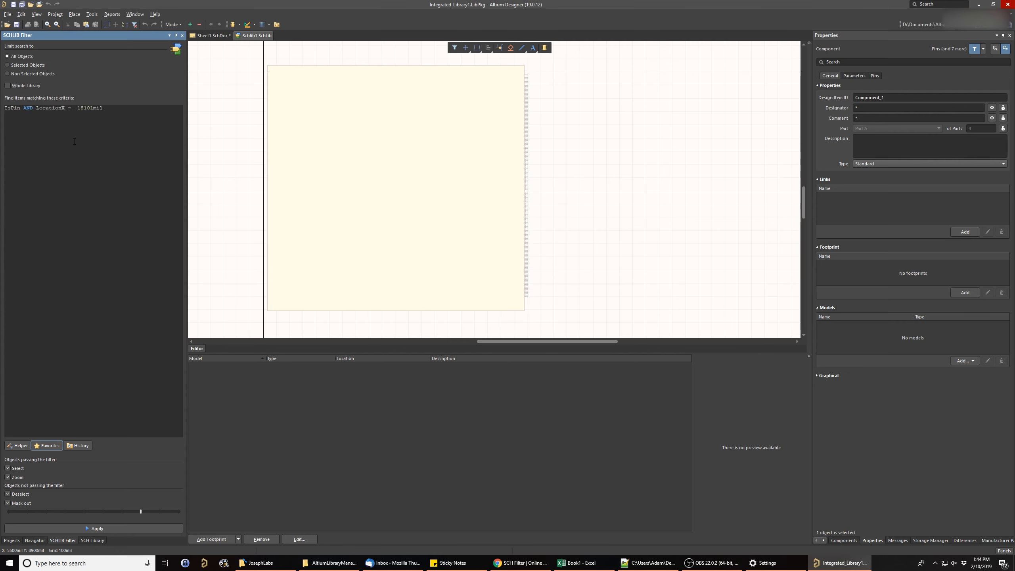
- Reopen the favorite filter expressions and open the saved favorite's name for editing
click(47, 445)
click(403, 215)
right_click(403, 215)
click(423, 230)
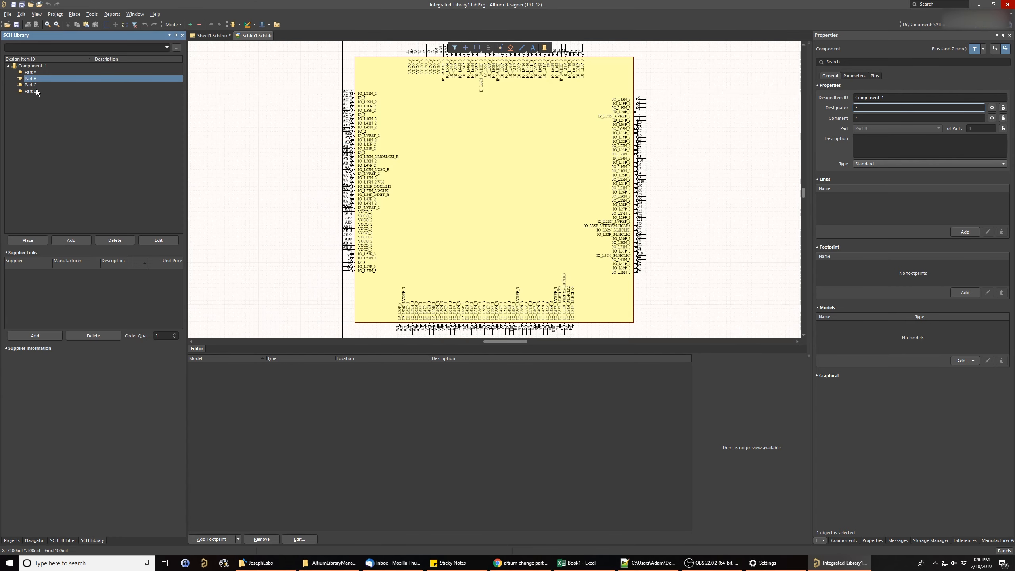
- Inspect the symbols of Part D, Part C and Part A in the schematic library
click(31, 91)
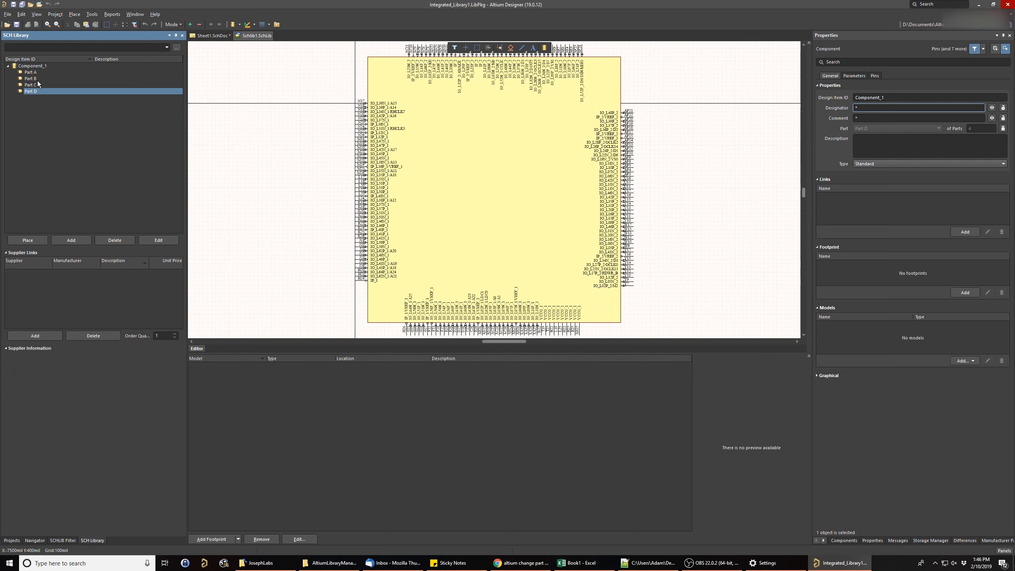
click(36, 85)
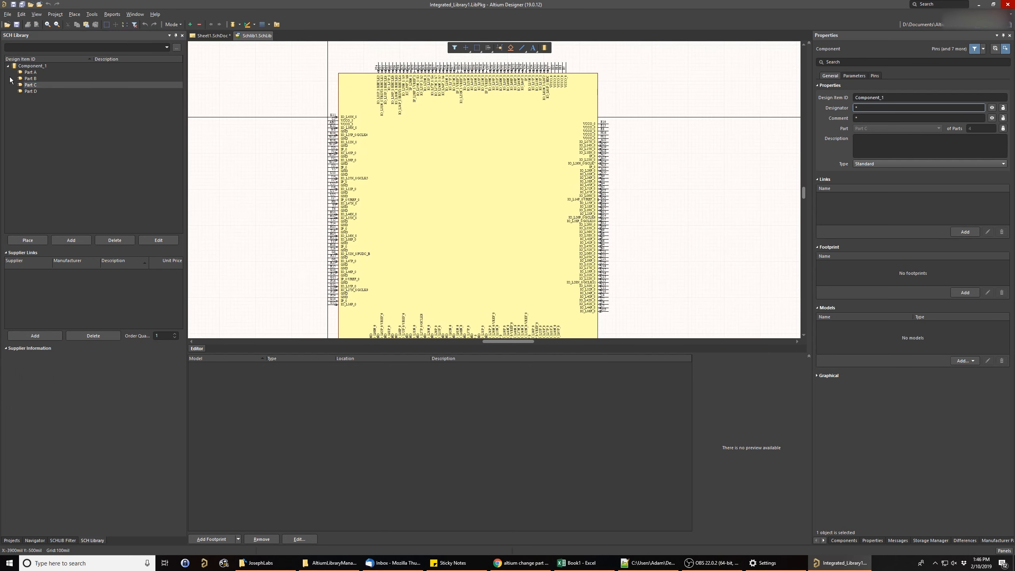
click(31, 72)
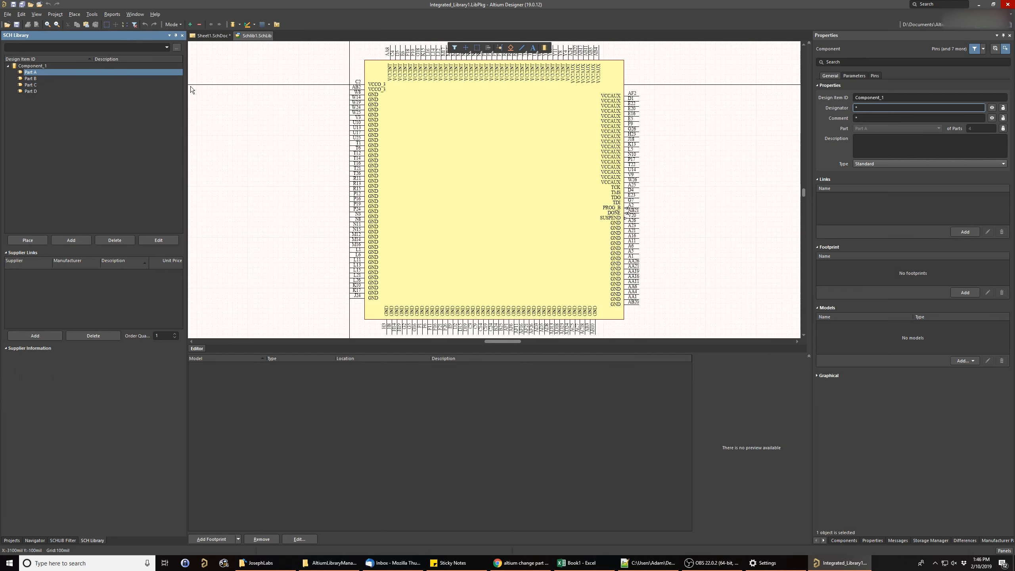
- Place Part A of Component_1 in the upper-left area of the Sheet1.SchDoc schematic
click(214, 36)
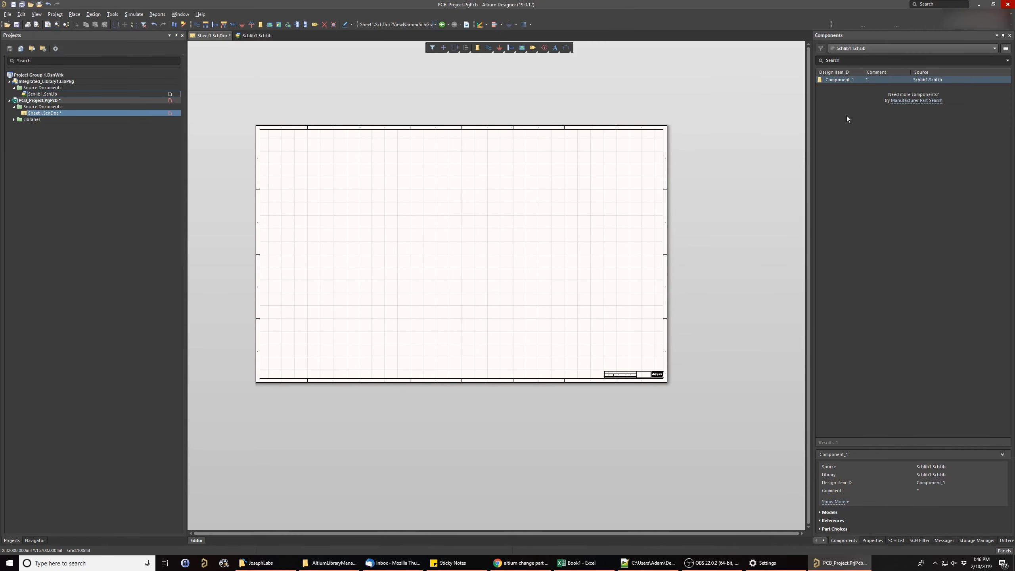
click(854, 81)
drag(850, 84, 287, 153)
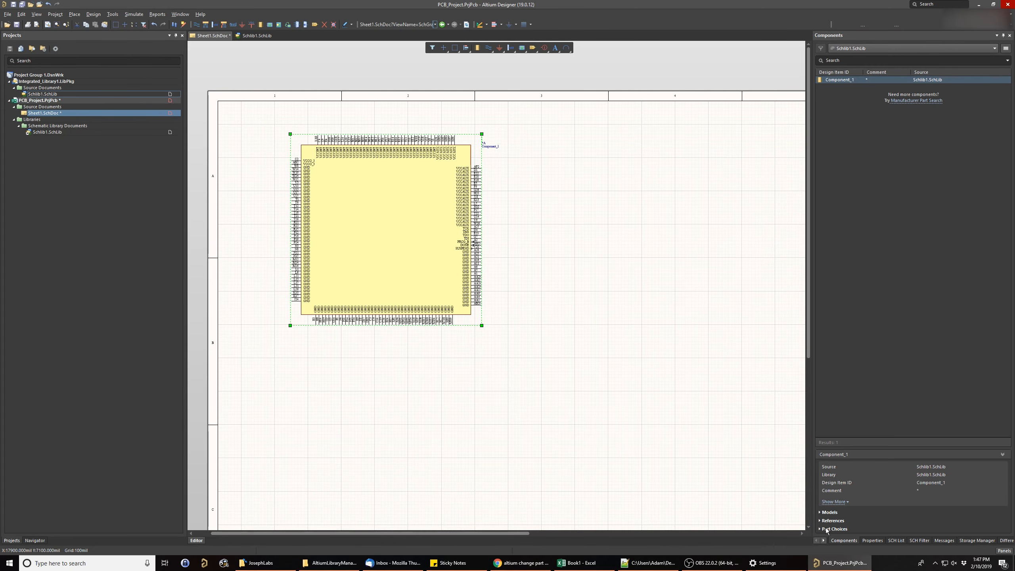
- Choose PartB in Component_1's model preview and place it on the schematic to the right of Part A
click(828, 512)
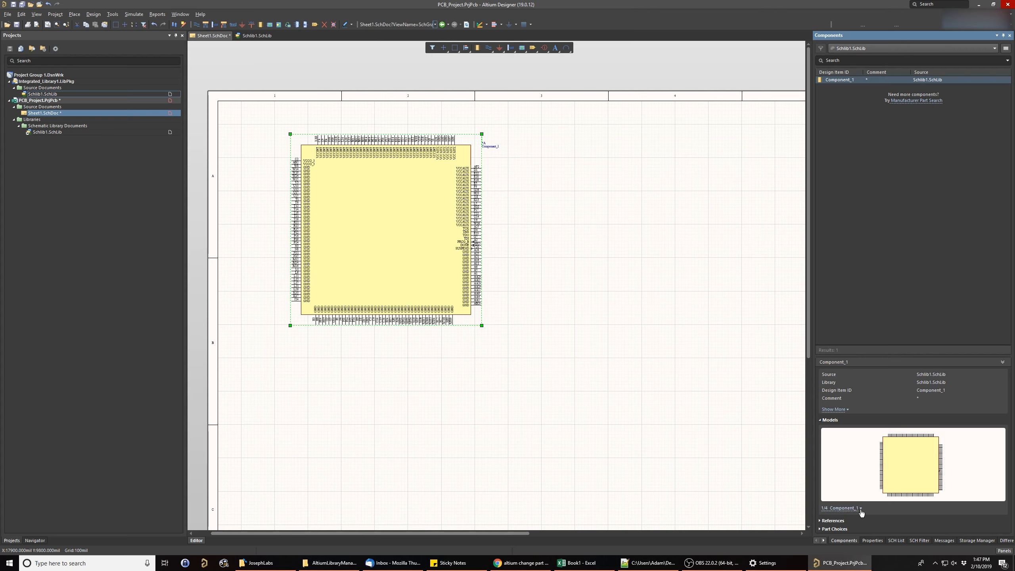
click(861, 511)
click(824, 491)
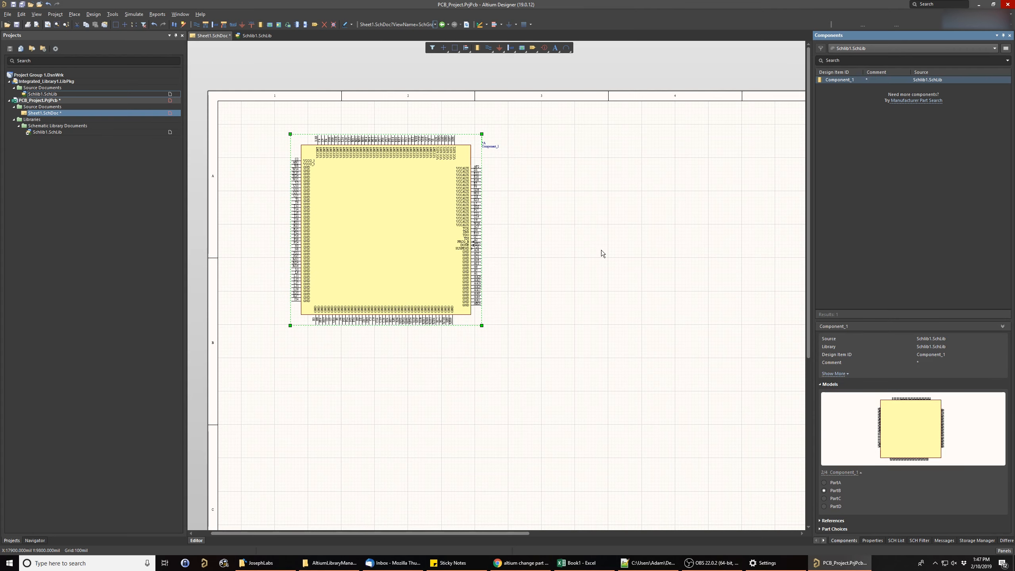
drag(839, 80, 531, 156)
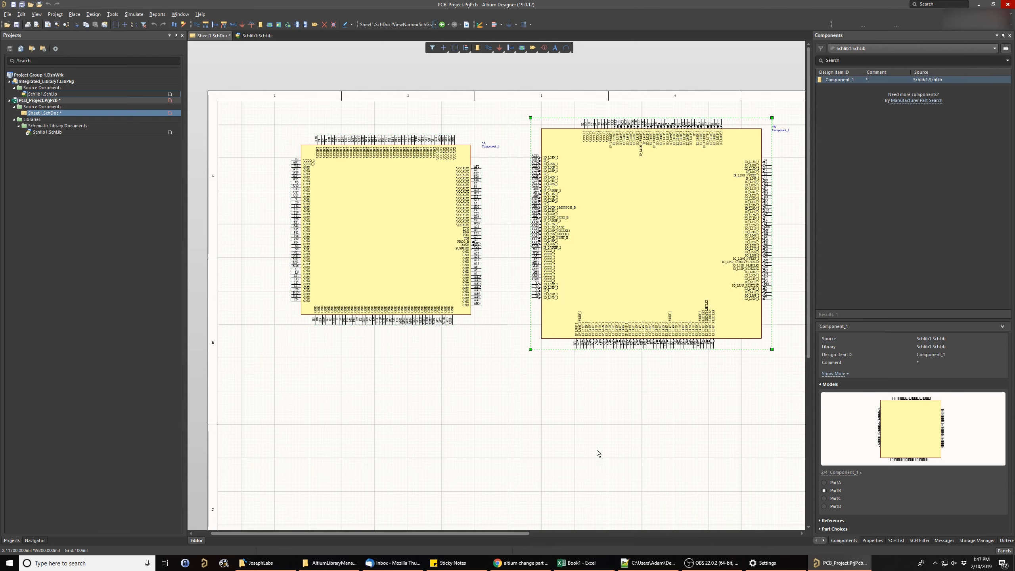
- Choose PartC of Component_1 and place it on the schematic below Part A
right_drag(596, 449, 711, 287)
click(829, 498)
drag(847, 82, 437, 296)
right_drag(606, 332, 376, 273)
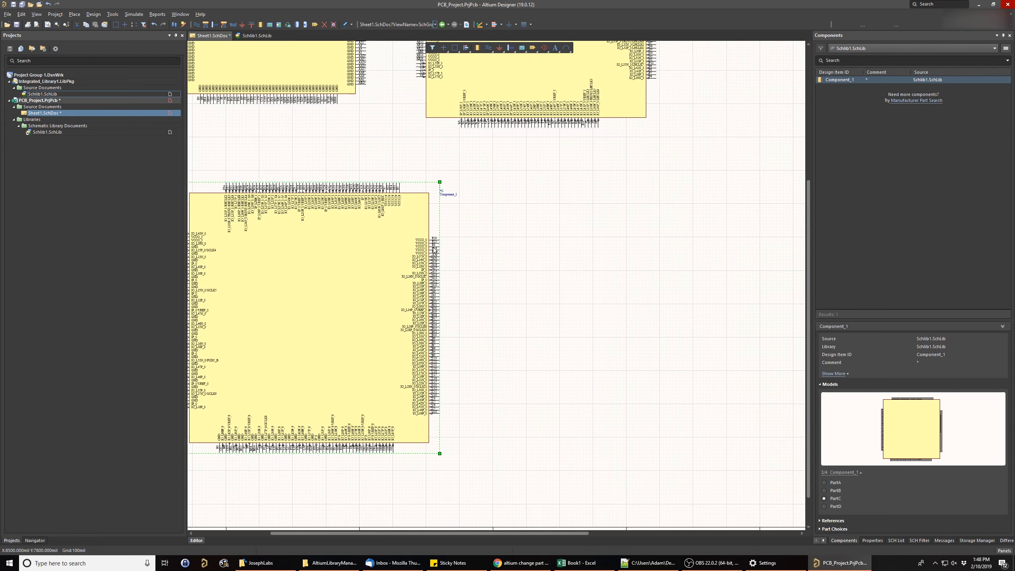
- Choose PartD of Component_1 and place it on the schematic to the right of Part C
click(823, 506)
drag(869, 82, 598, 269)
right_drag(509, 293, 386, 308)
ctrl+scroll(386, 308, down, 1)
ctrl+scroll(385, 308, down, 2)
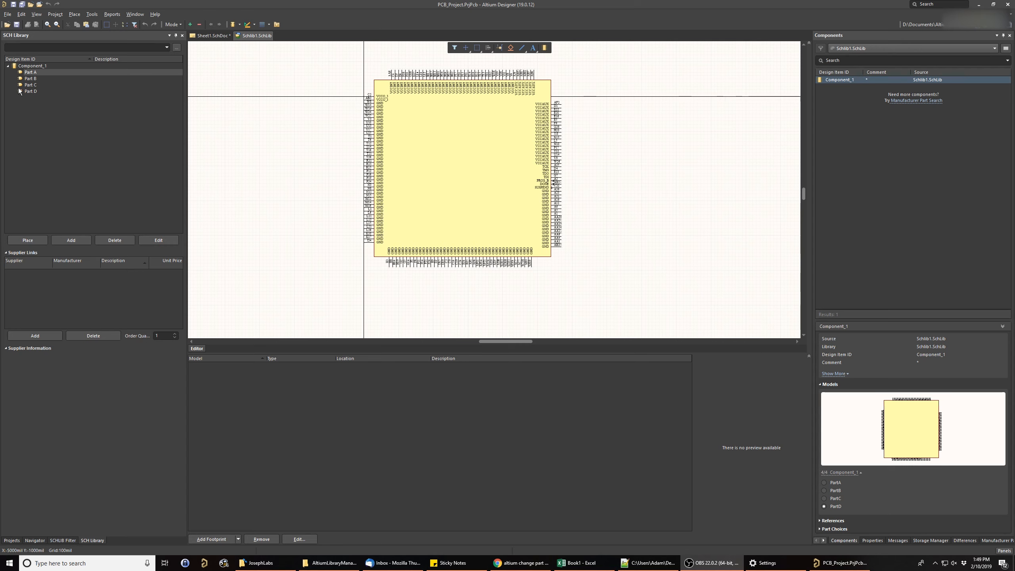
- Open Component_1's properties in the schematic library and copy the manufacturer part number XC3SD3400A-4FGG676C from the Digi-Key page in Chrome
click(39, 65)
double_click(44, 72)
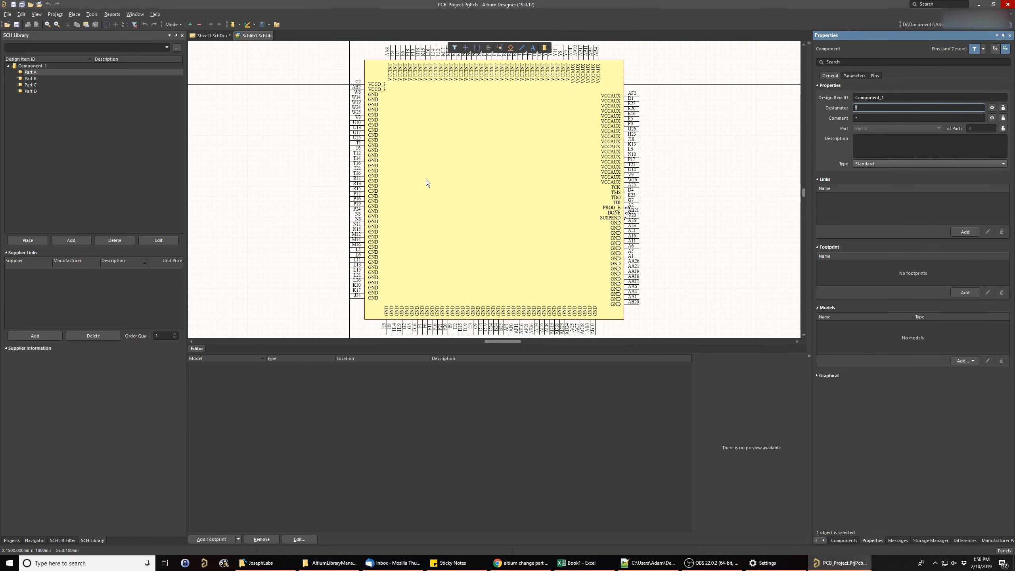
click(519, 562)
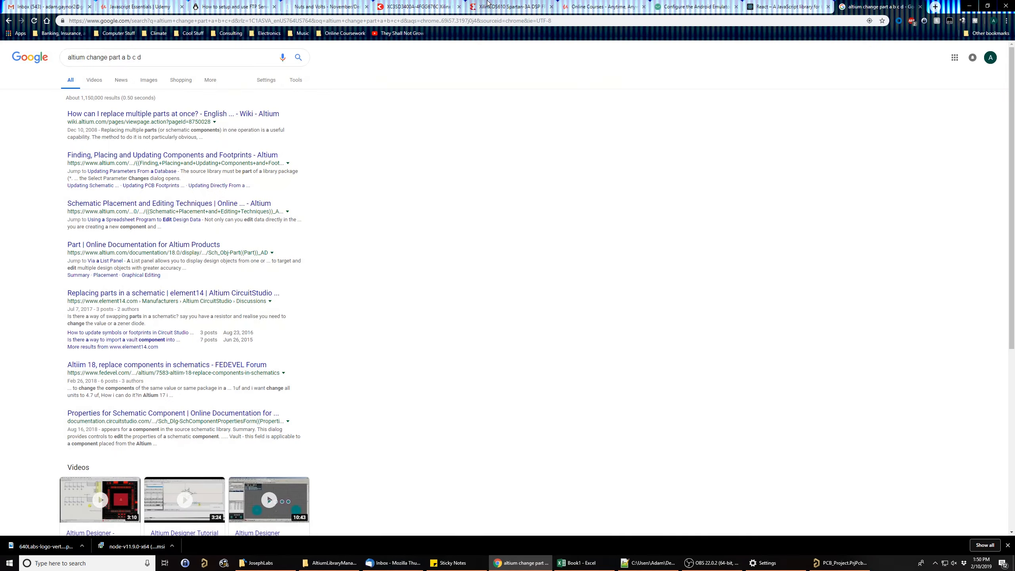
click(495, 6)
click(421, 5)
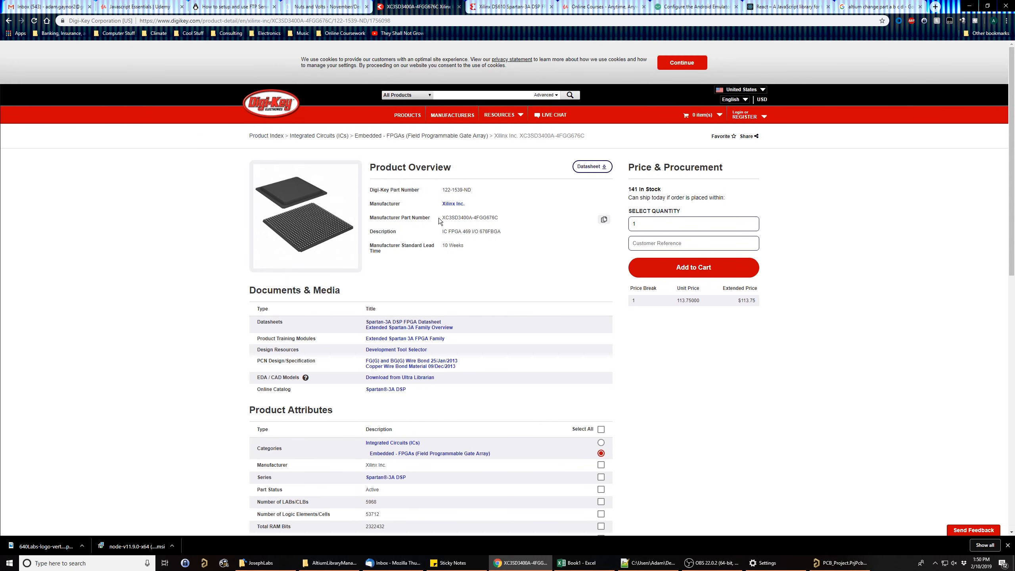
drag(442, 218, 498, 220)
key(ctrl+c)
click(852, 567)
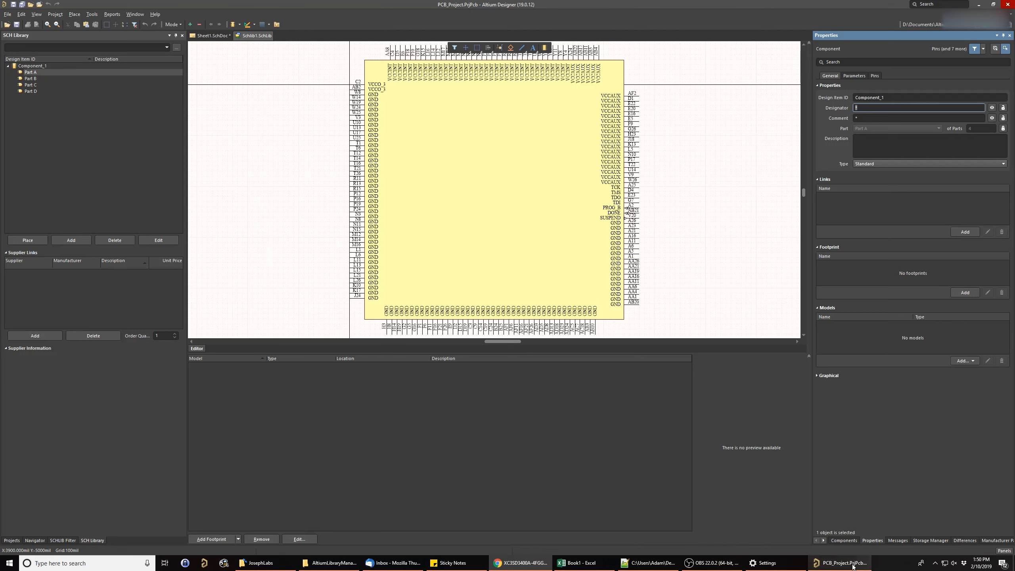
- Set Component_1's Design Item ID to Xilinx/XC3SD3400A-4FGG676C using the copied part number
click(40, 64)
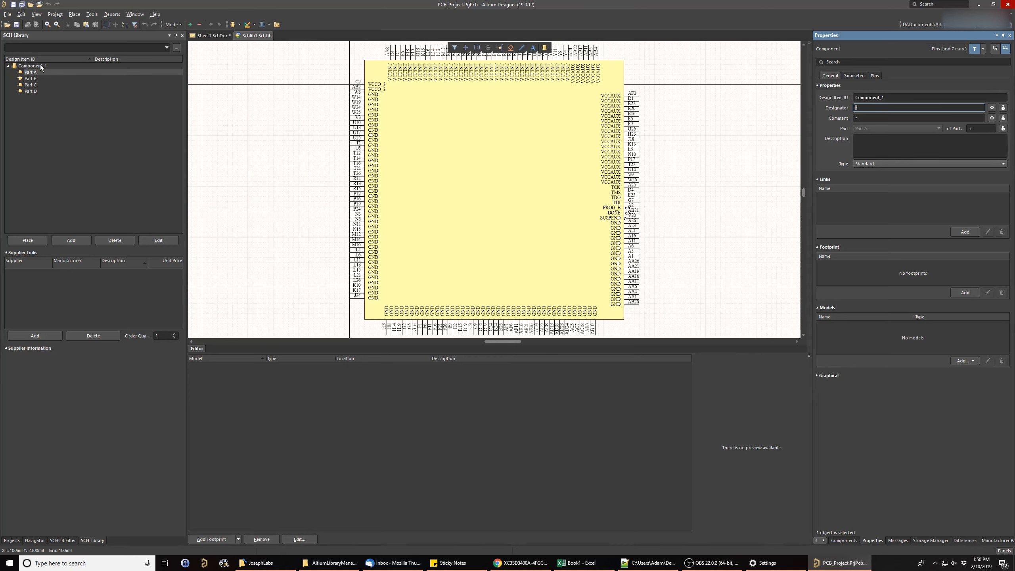
double_click(890, 97)
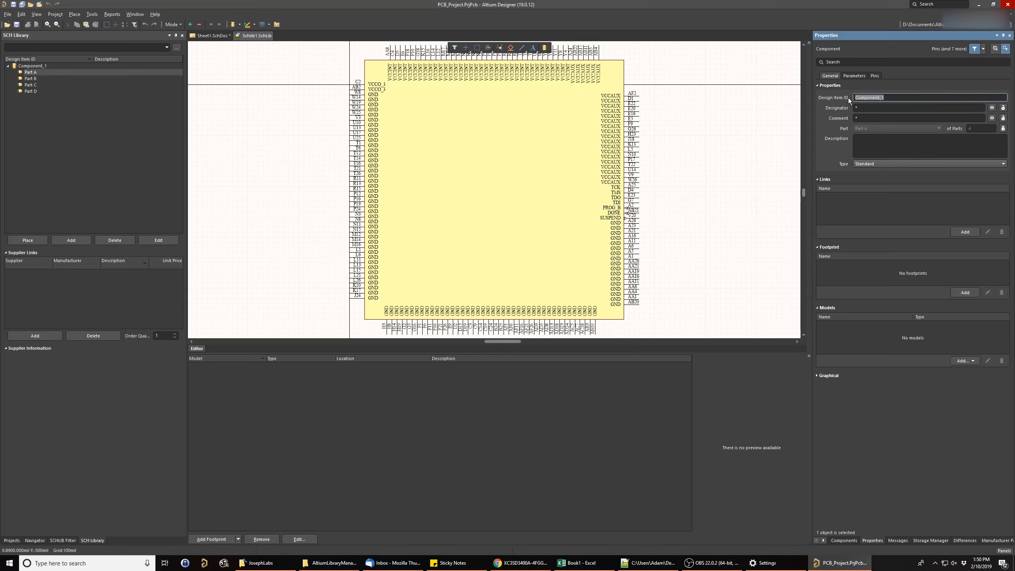
key(ctrl+v)
text(Xilinx/)
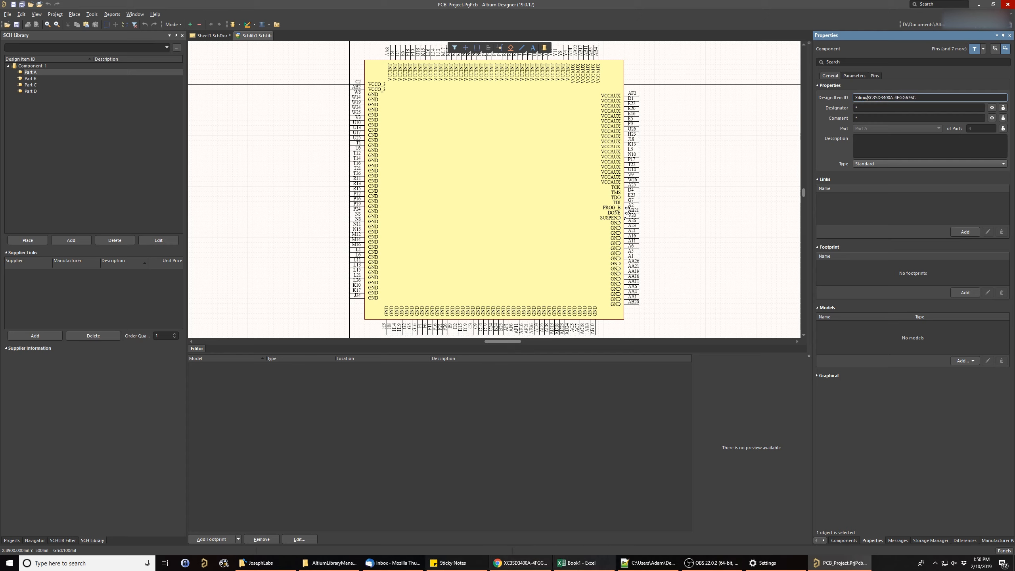
- Switch to the Digi-Key page, copy the description IC FPGA 469 I/O 676FBGA and review the product attributes
click(520, 562)
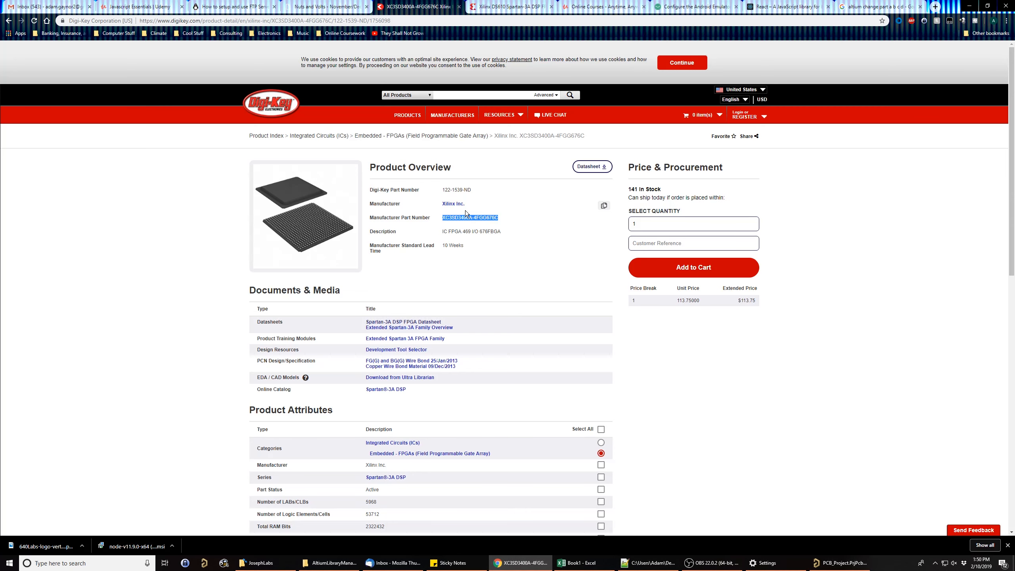
click(431, 217)
drag(504, 232, 439, 237)
key(ctrl+c)
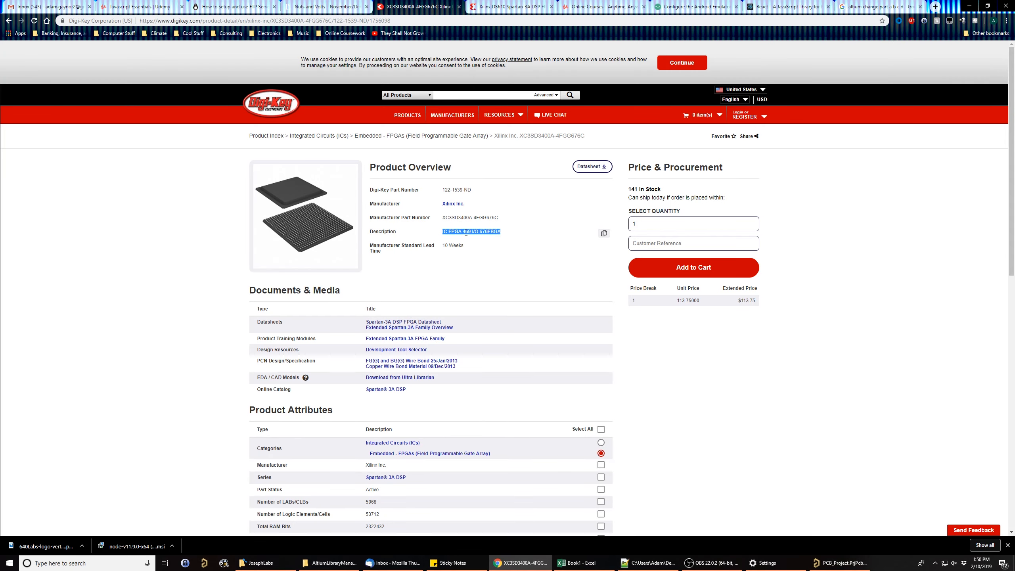
click(477, 231)
scroll(514, 233, down, 3)
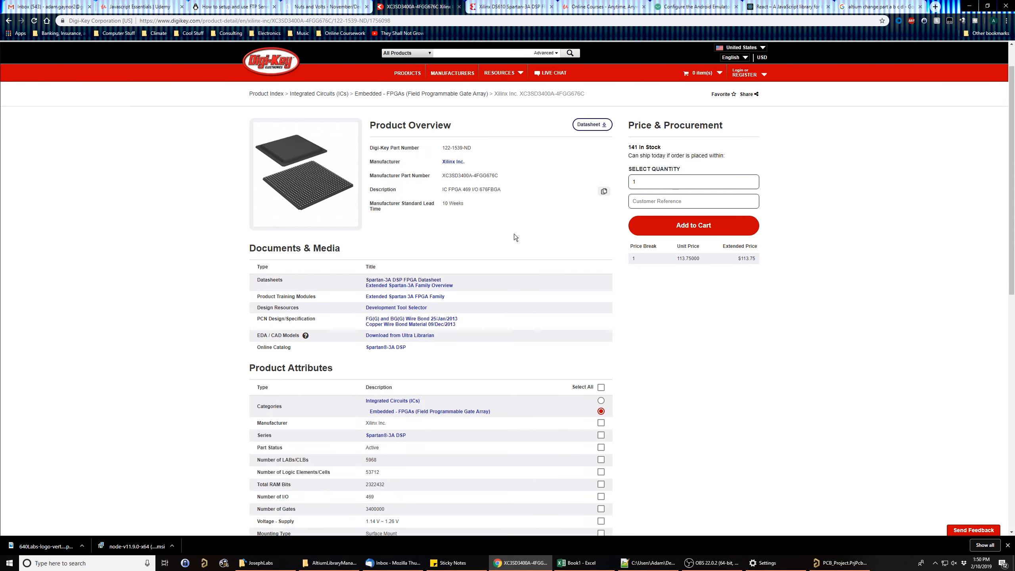
scroll(464, 306, down, 3)
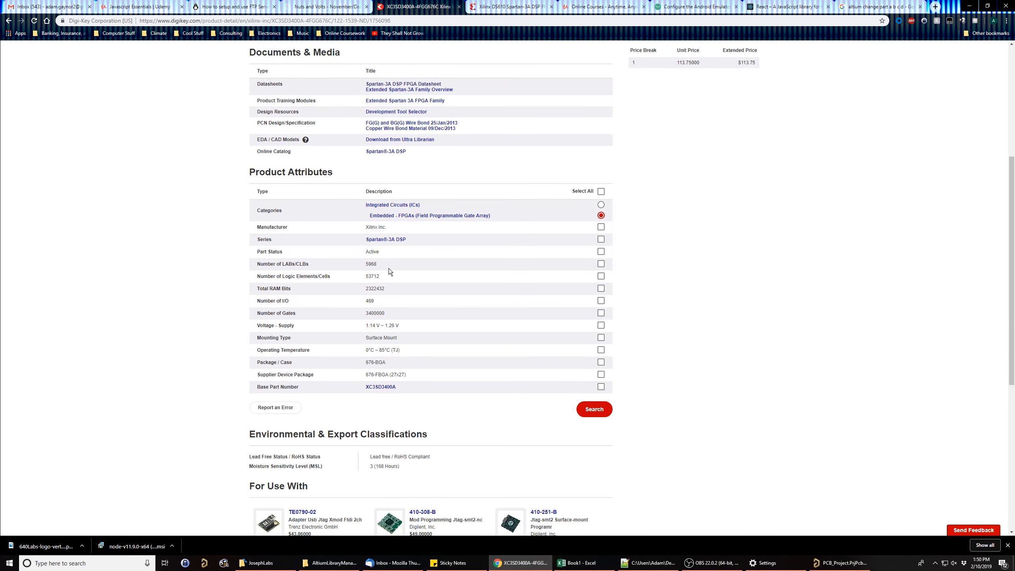
- Return to Altium Designer, paste the copied text as the component's description and set the designator to U?
click(841, 562)
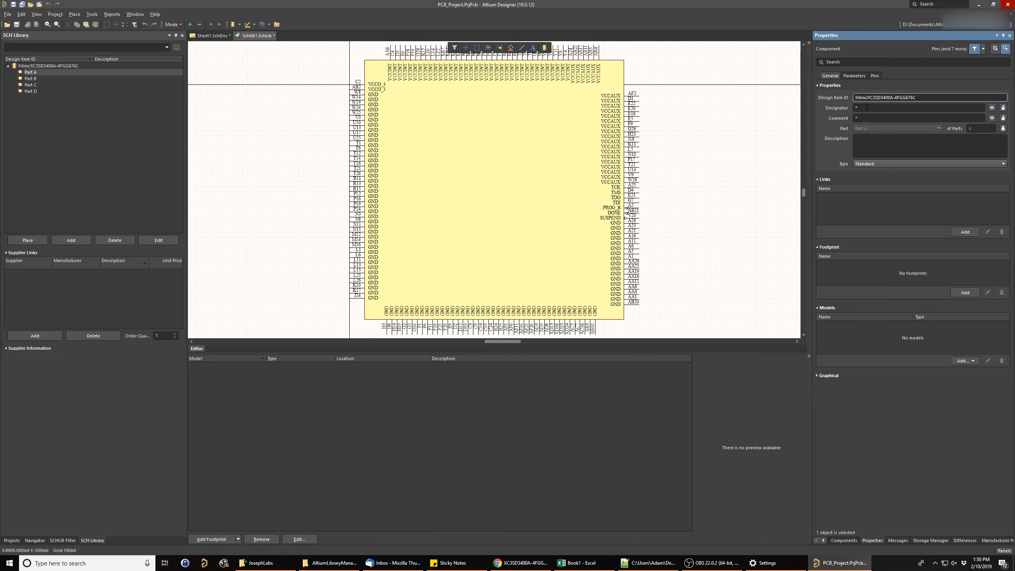
click(855, 146)
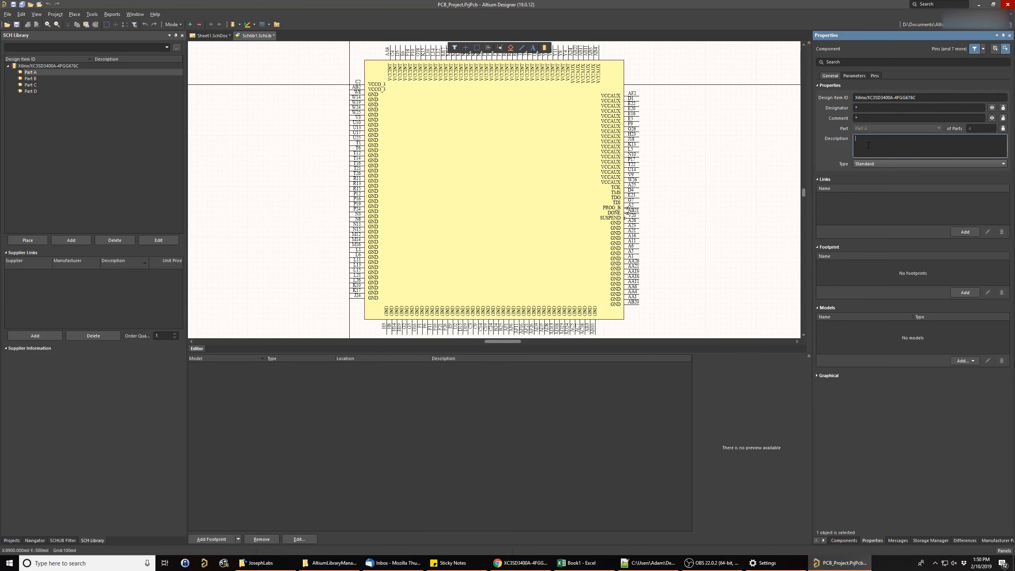
key(ctrl+v)
click(855, 108)
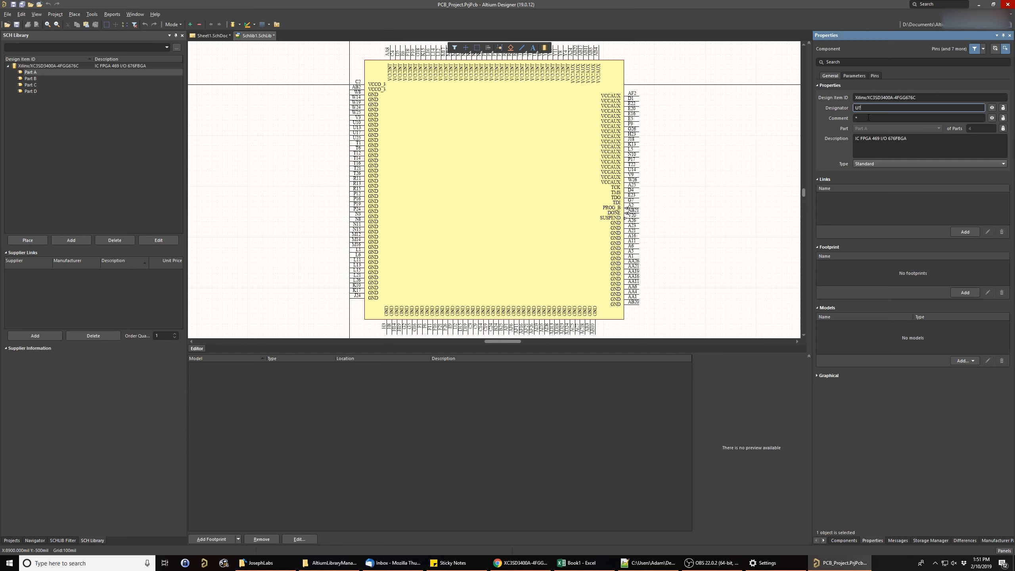
- Set the component's comment to XC3SD3400A-4FGG676C by copying the part number from its Design Item ID
click(868, 117)
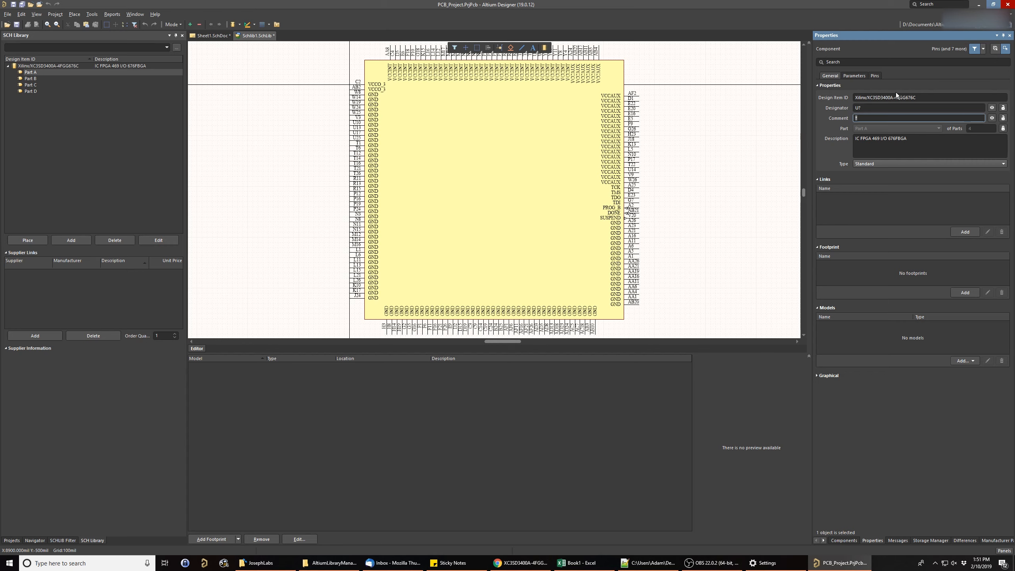
click(916, 99)
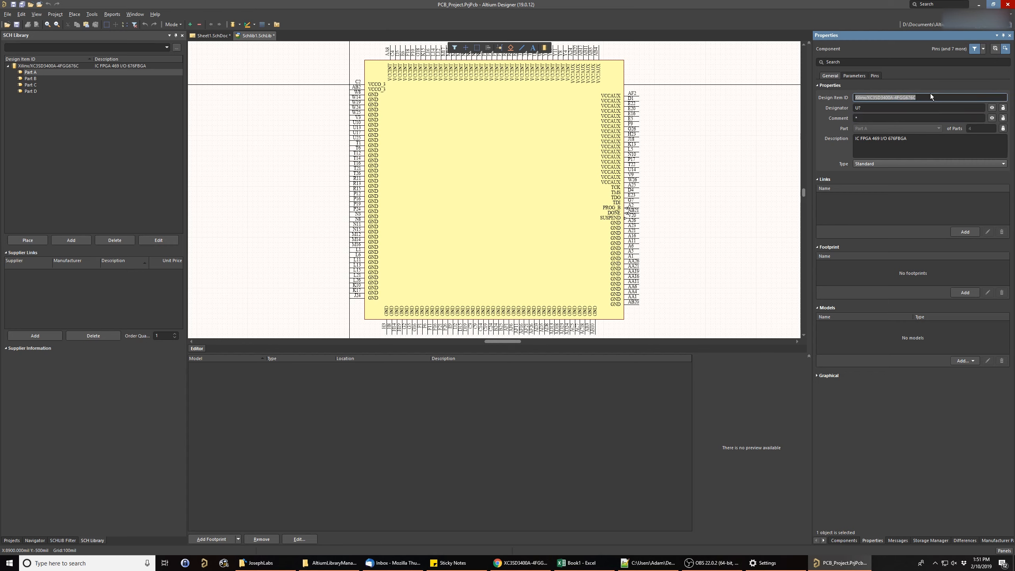
drag(919, 99, 868, 101)
key(ctrl+c)
click(881, 117)
key(ctrl+v)
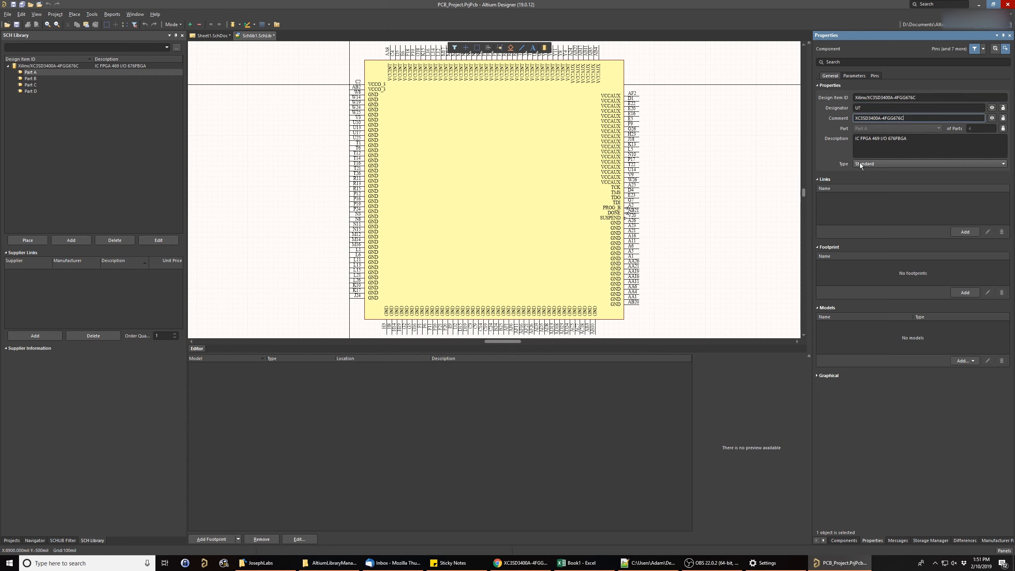
key(Return)
- Switch to Chrome, open the Spartan-3A DSP FPGA Datasheet from the Digi-Key page and select its web address for copying
click(852, 195)
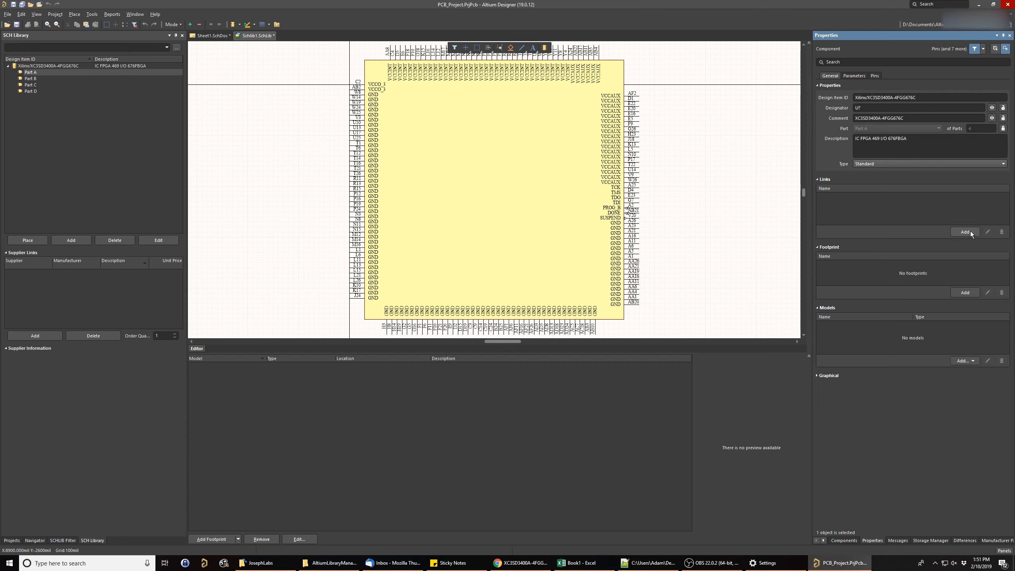
click(519, 562)
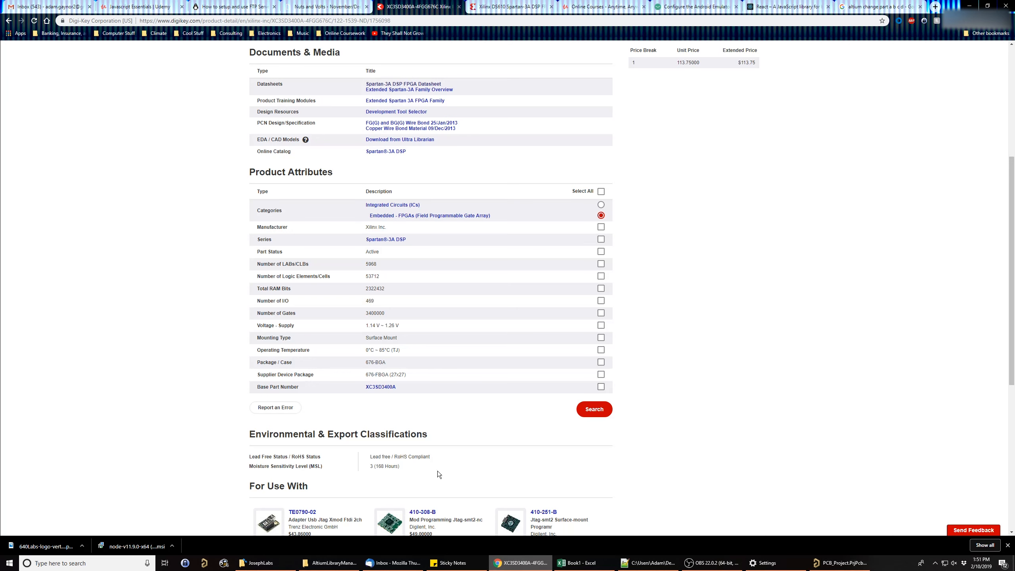
click(396, 85)
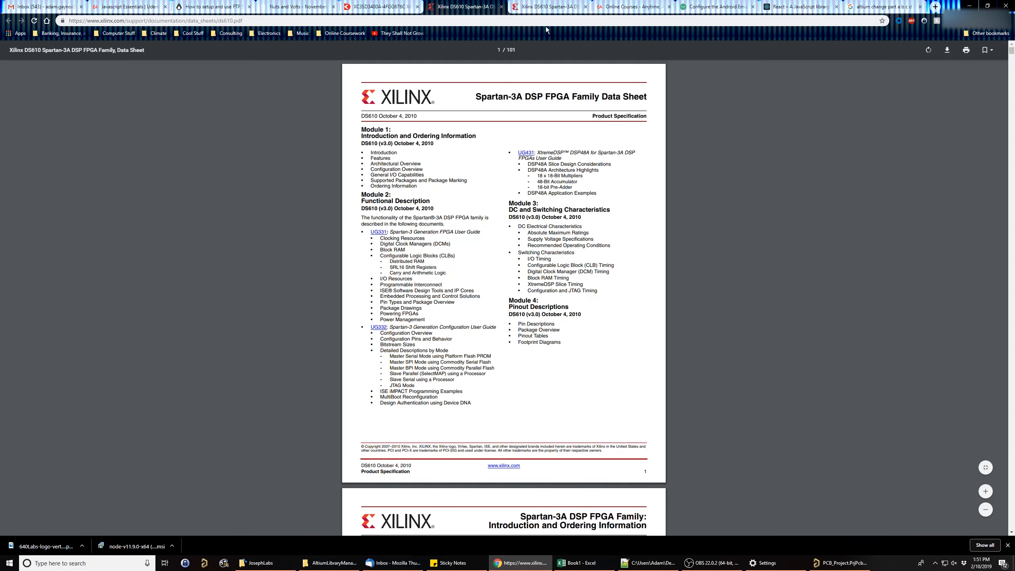
click(545, 21)
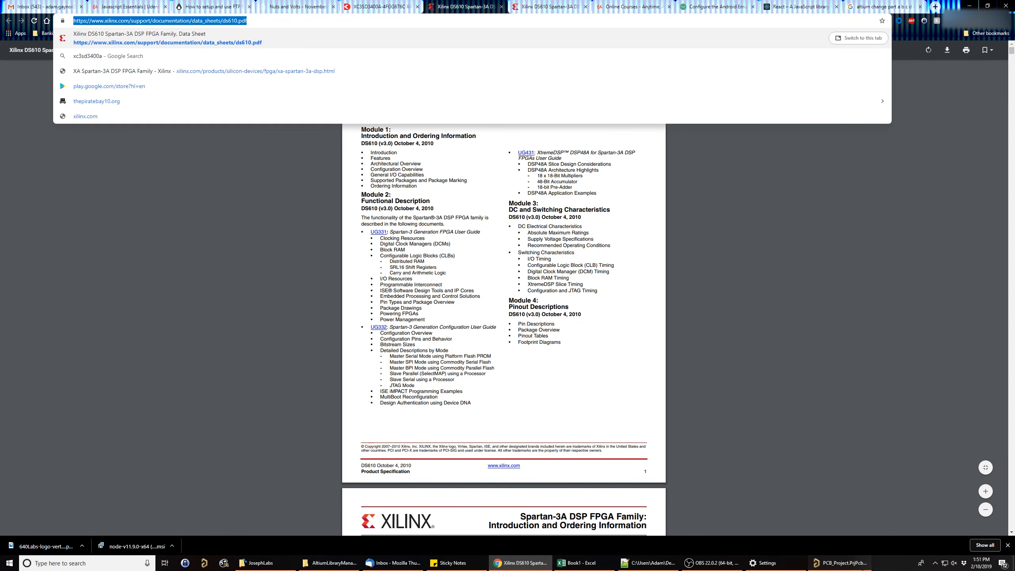
- Return to Altium Designer and add a component link named Datasheet with the copied ds610.pdf address
click(861, 563)
click(966, 233)
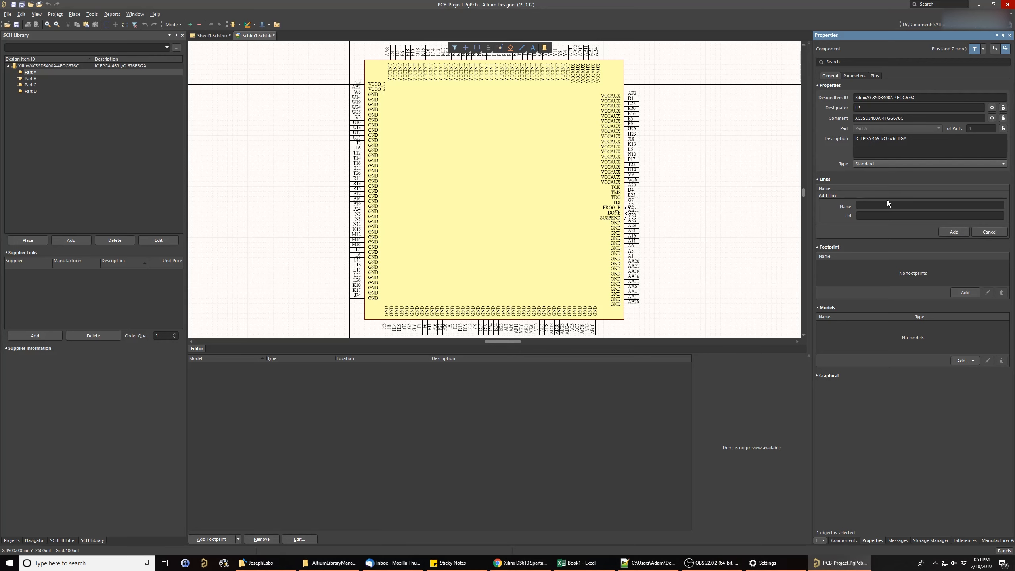
click(893, 207)
text(Datasheet)
key(Tab)
key(ctrl+v)
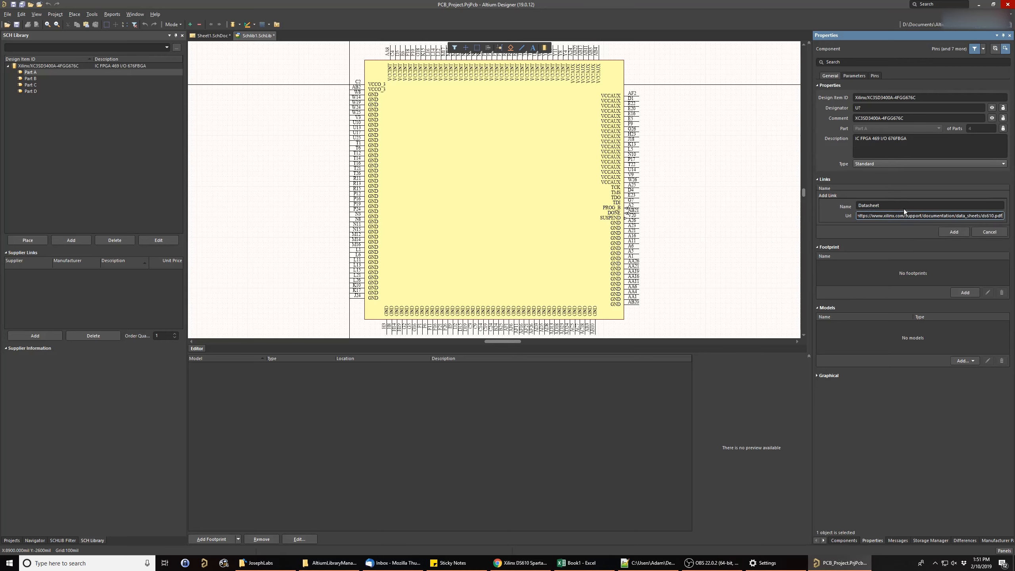
click(955, 231)
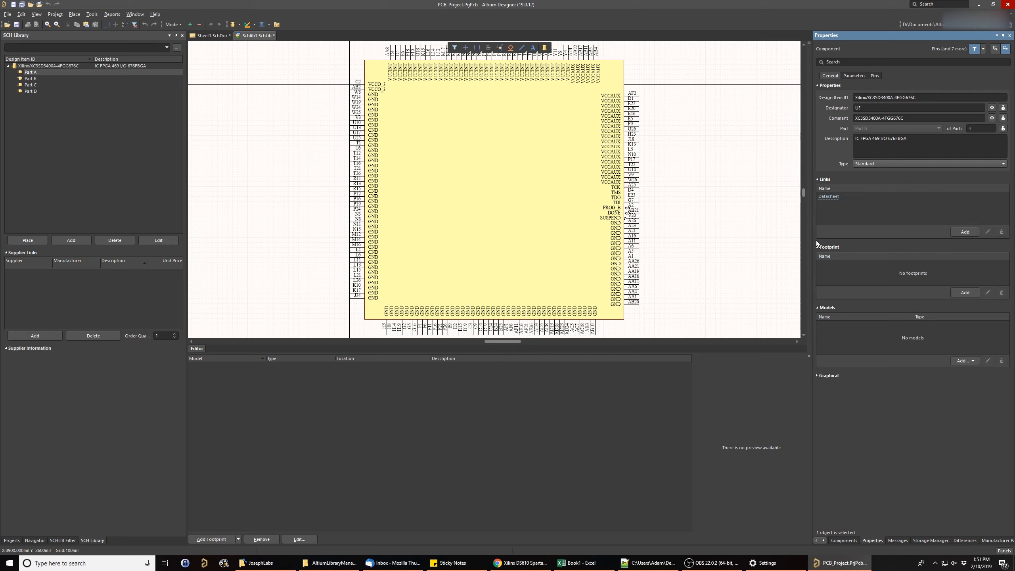
- Test the component's Datasheet link in the browser and close the page it opens
click(828, 196)
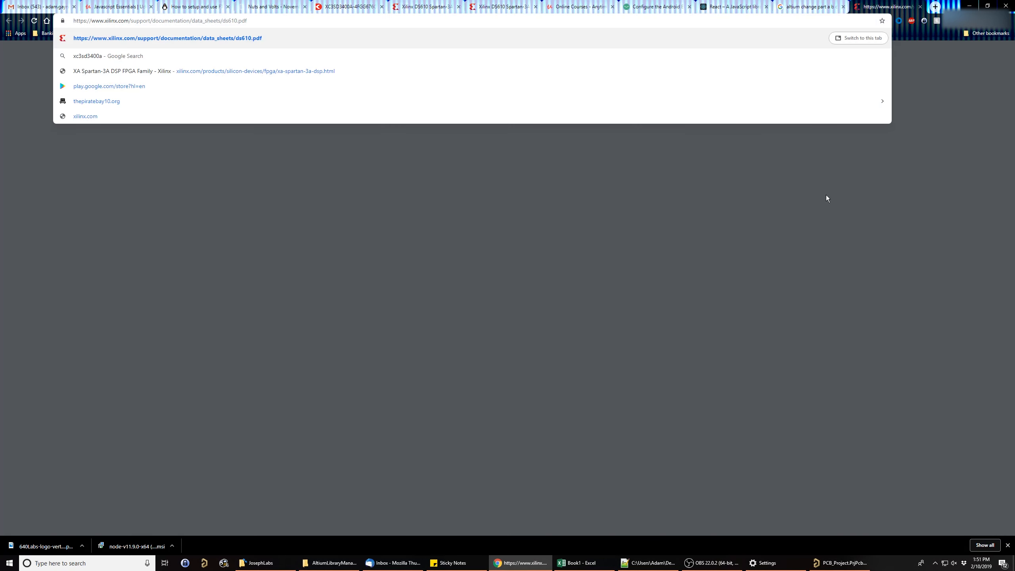
click(586, 263)
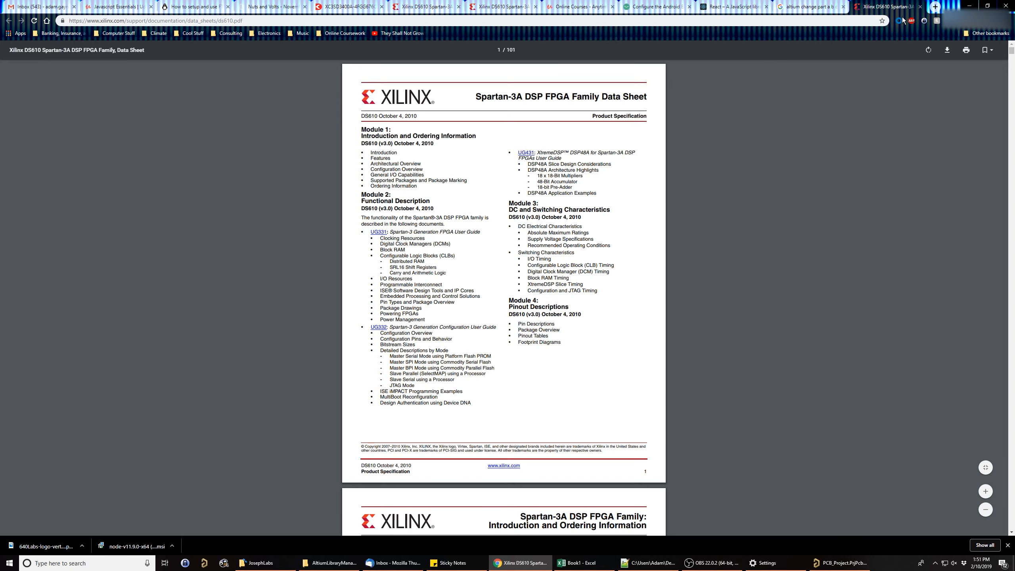
click(919, 7)
click(460, 6)
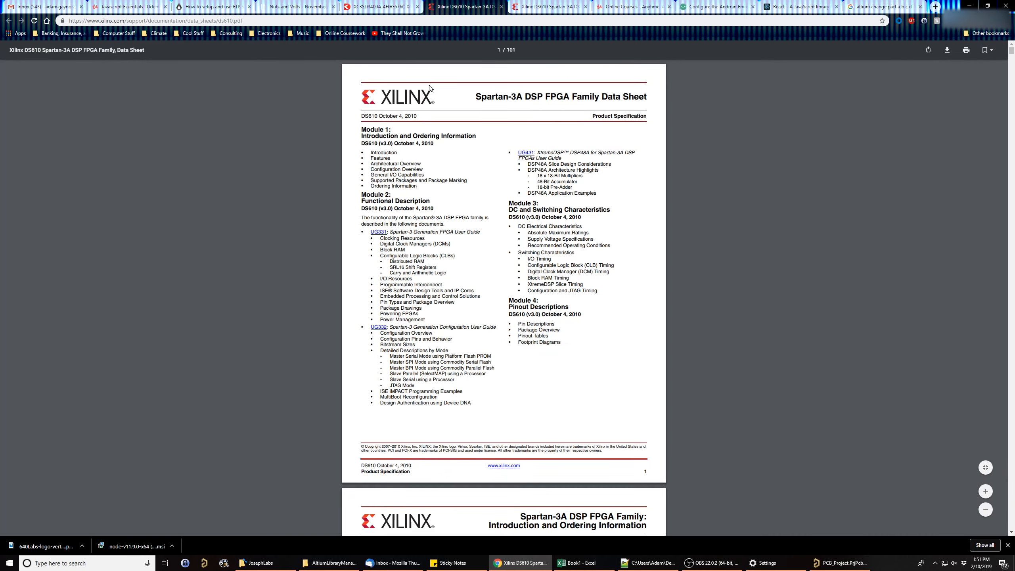
- Open the Extended Spartan-3A Family Overview from the Digi-Key page and select its web address for copying
click(382, 6)
scroll(336, 124, up, 1)
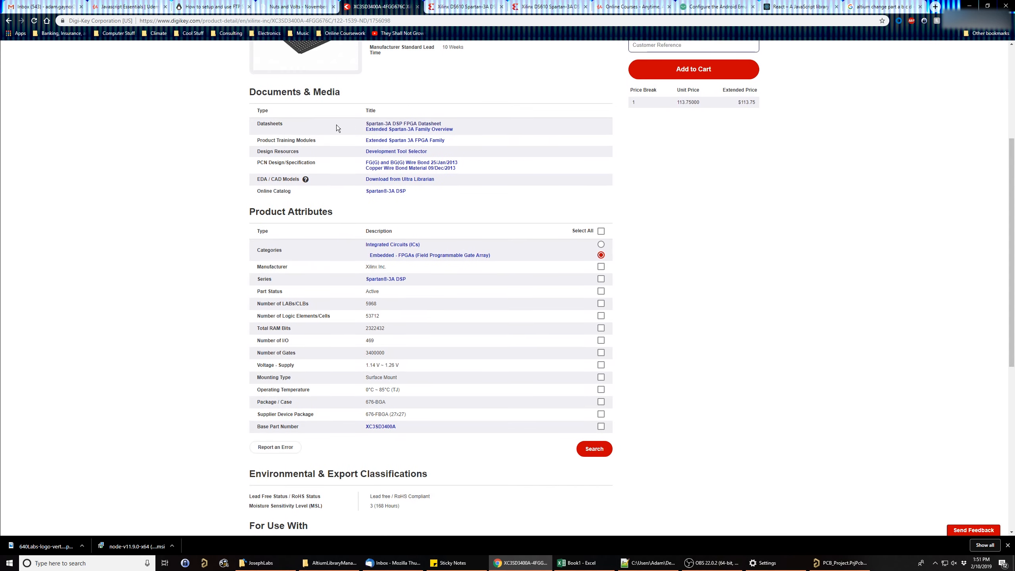
click(431, 128)
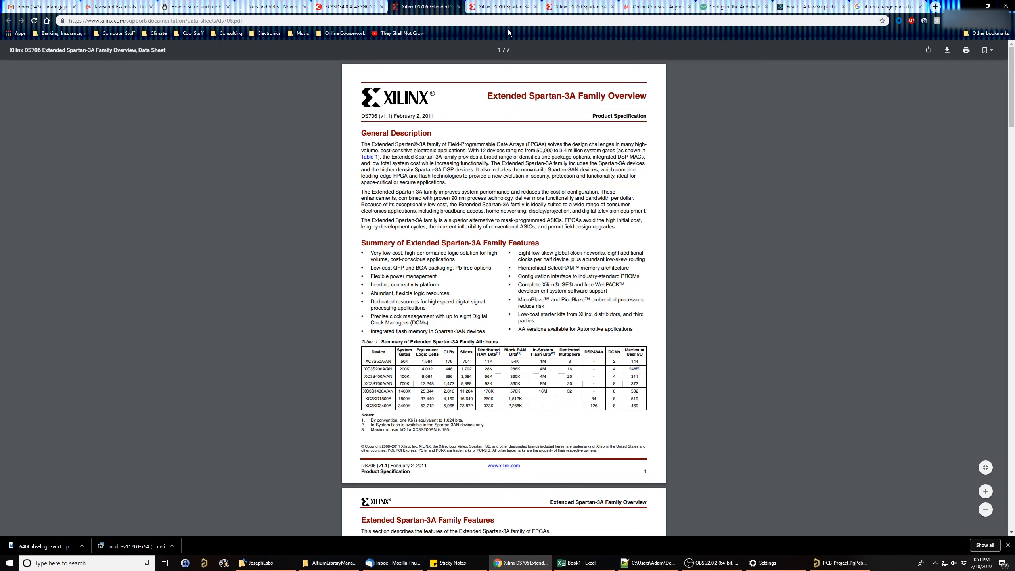
click(523, 20)
key(ctrl+c)
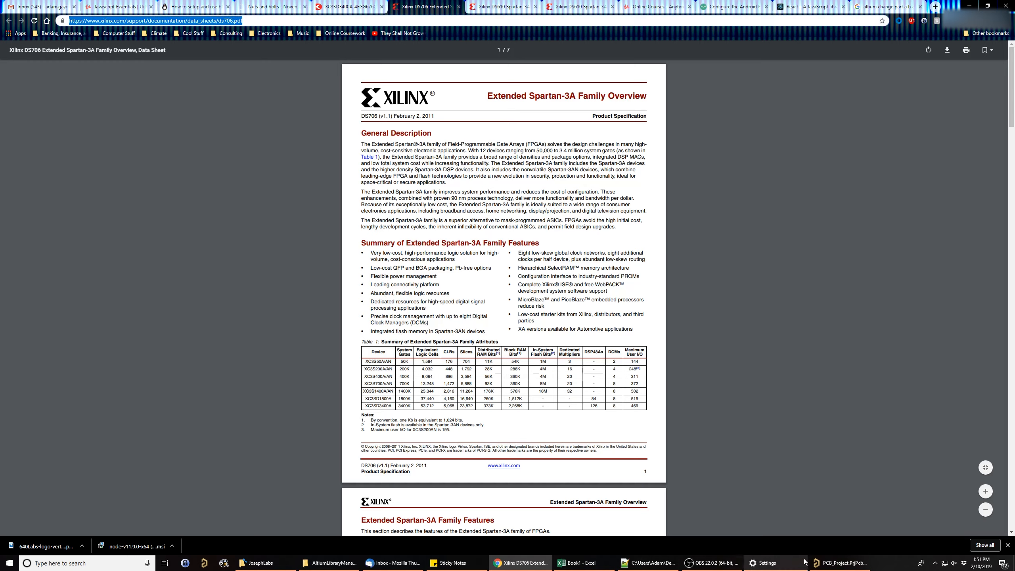
- Return to Altium Designer and add a component link named Family Overview with the copied ds706.pdf address
click(839, 562)
click(963, 233)
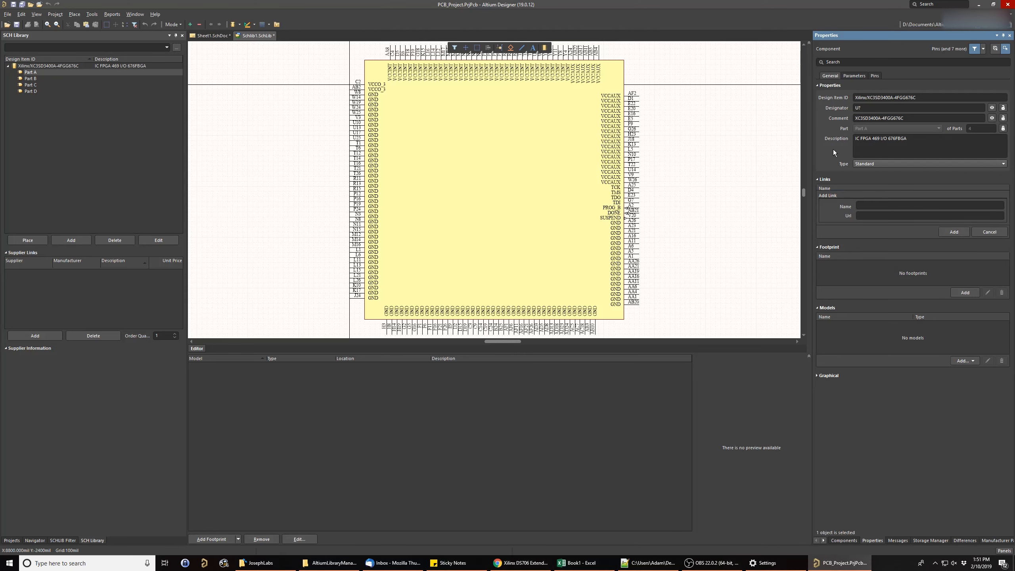
click(874, 204)
text(Family)
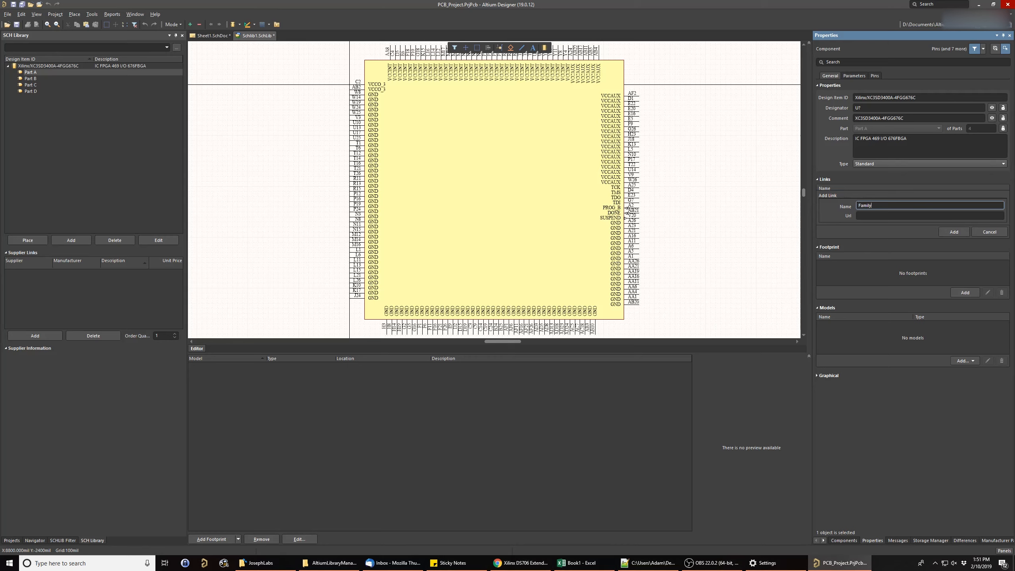
text( Overview)
key(Tab)
key(ctrl+v)
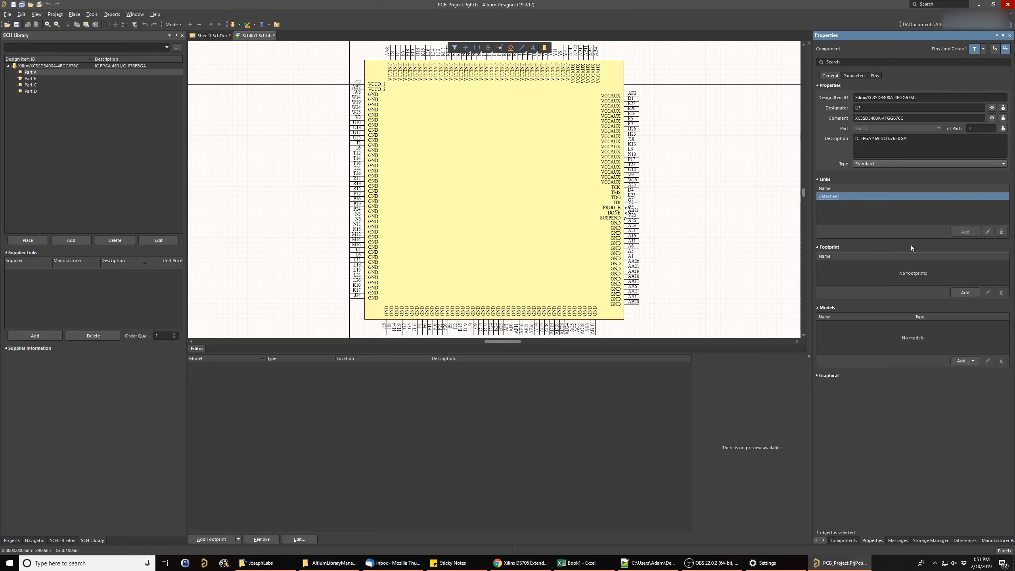
click(957, 233)
- Enlarge the component's parameter list and add a parameter named Manufacturer with the value Xilinx
click(858, 75)
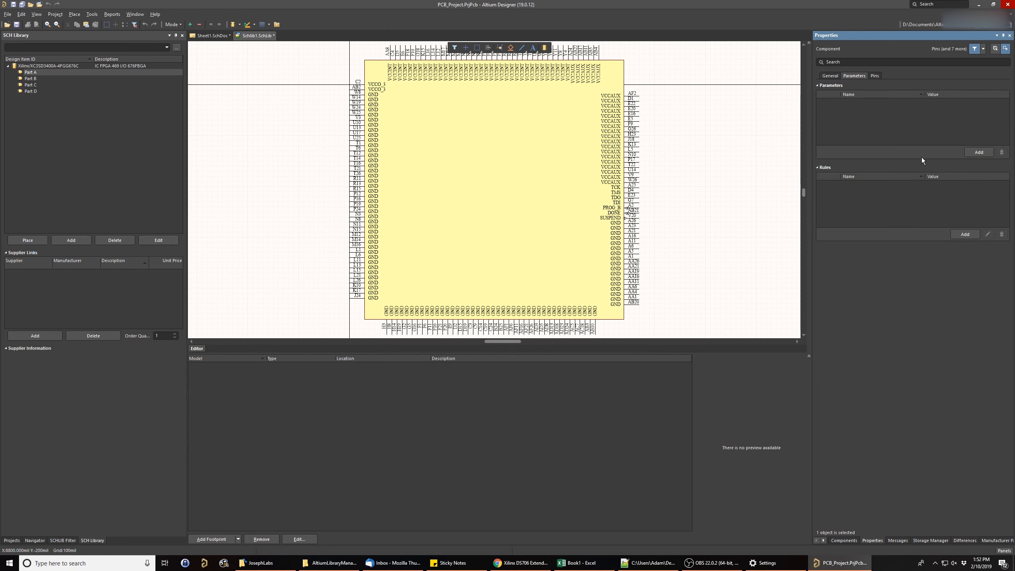
drag(921, 159, 929, 281)
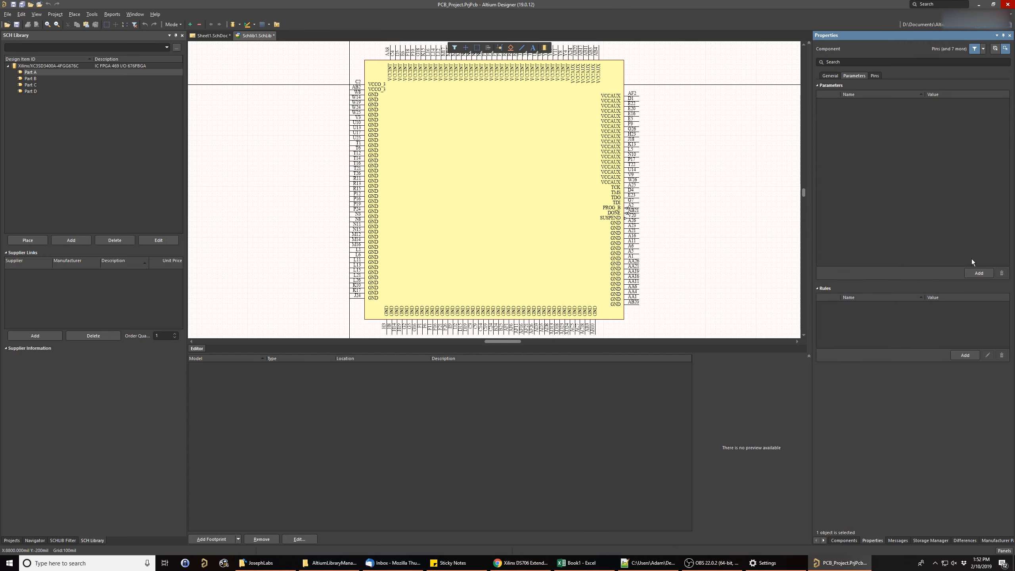
click(979, 273)
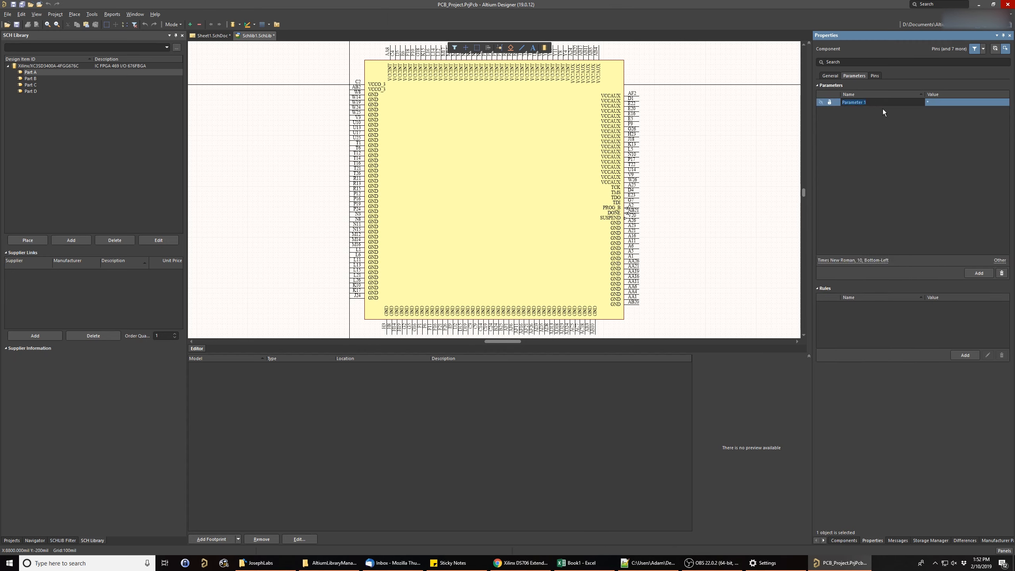
text(Manufacturer)
click(961, 102)
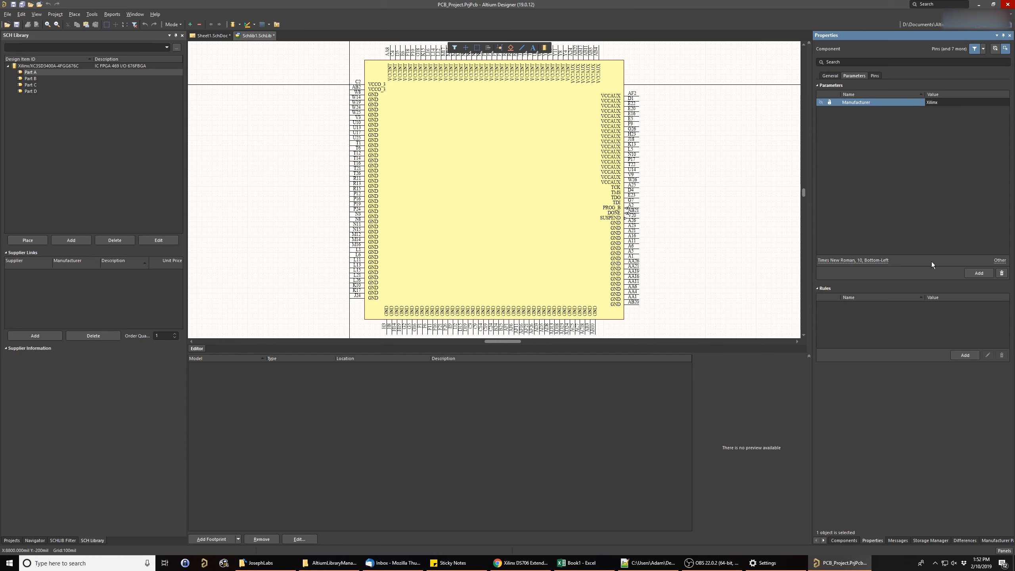
- Add another blank parameter to the component and open the Manufacturer parameter's name for editing
click(986, 274)
click(950, 103)
click(875, 102)
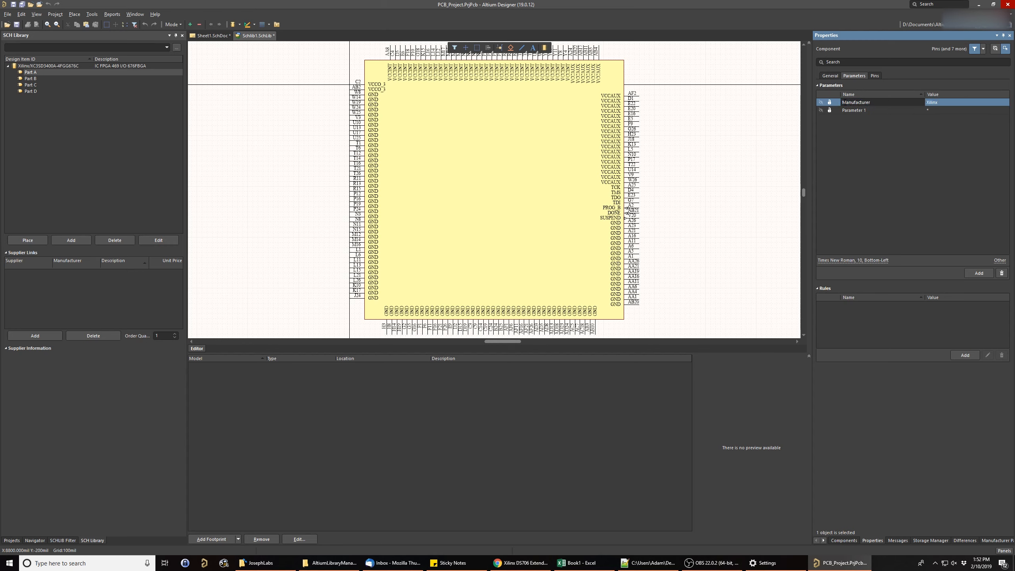
double_click(880, 102)
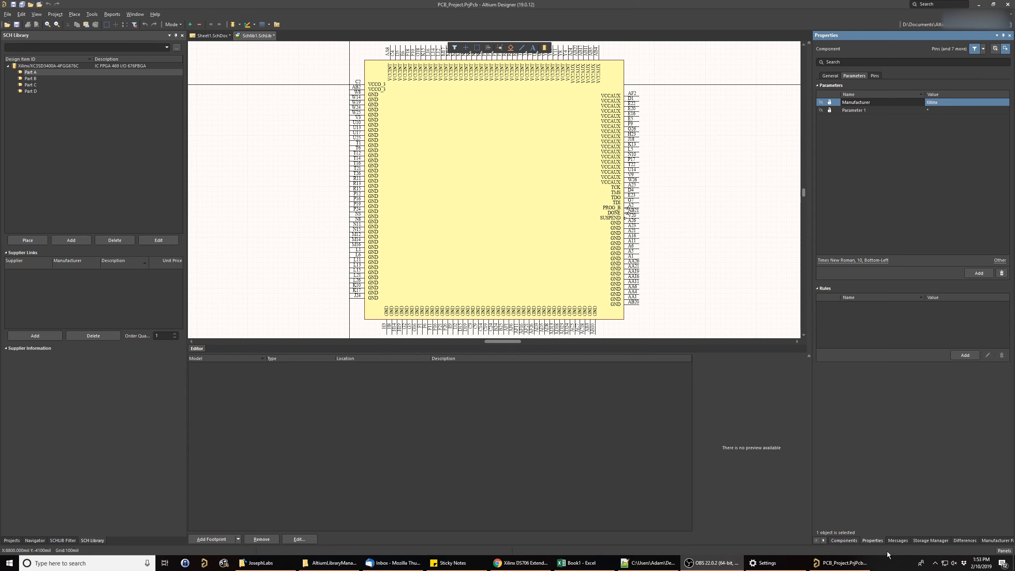
- Show the Manufacturer Part Search and clear the wrongly pasted text from its search field
click(1003, 550)
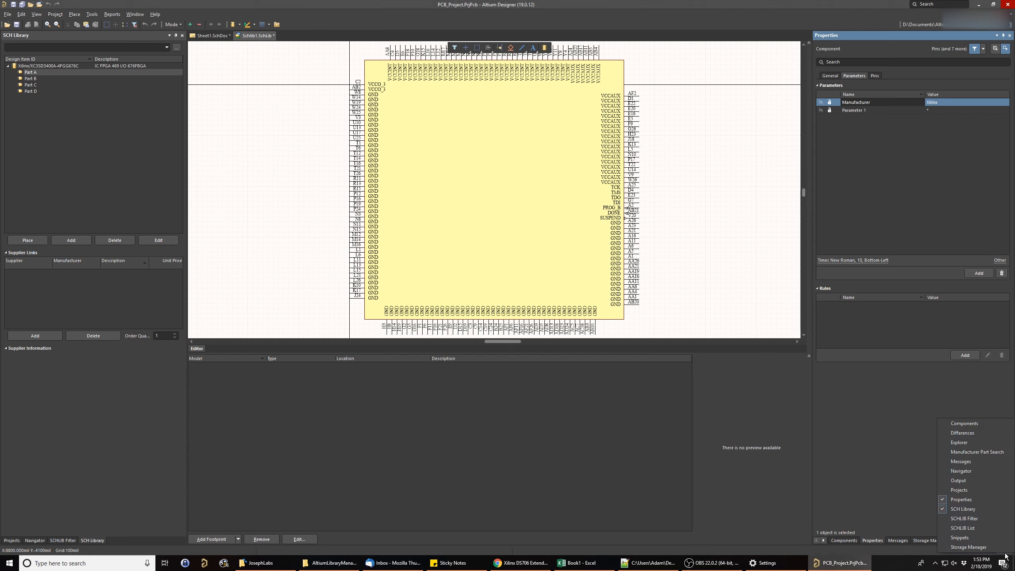
click(977, 452)
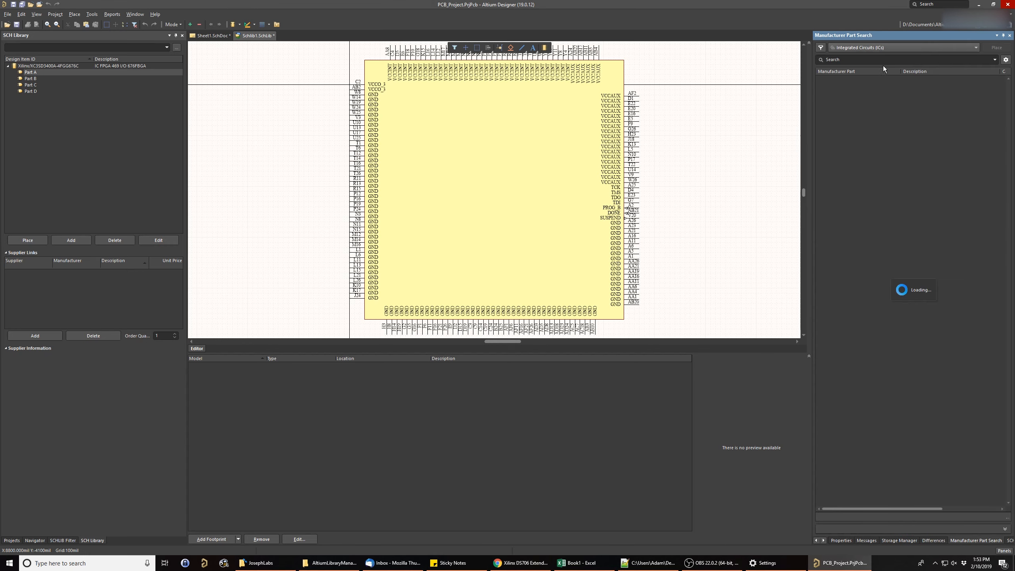
click(836, 60)
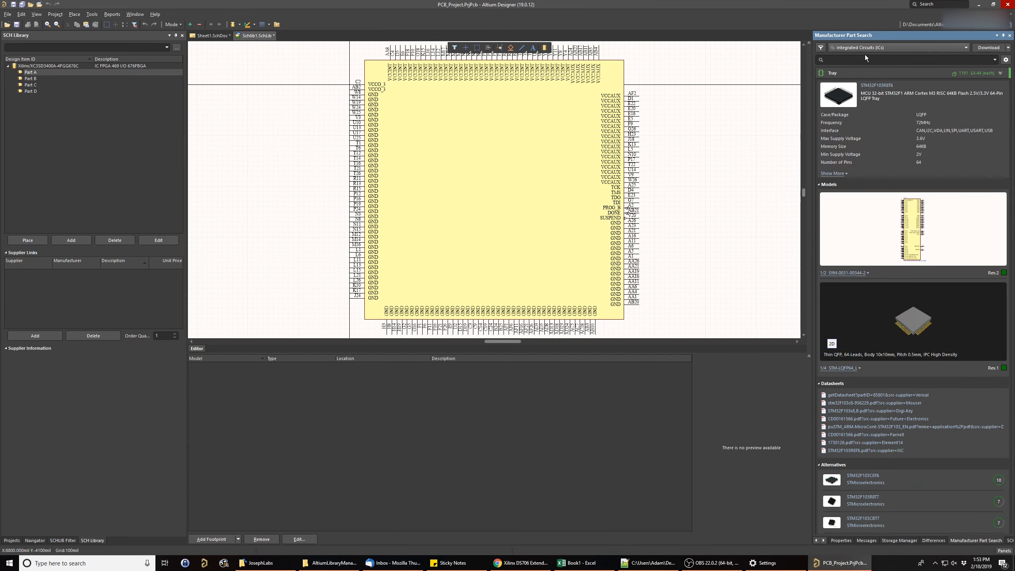
key(ctrl+v)
drag(973, 61, 795, 67)
key(BackSpace)
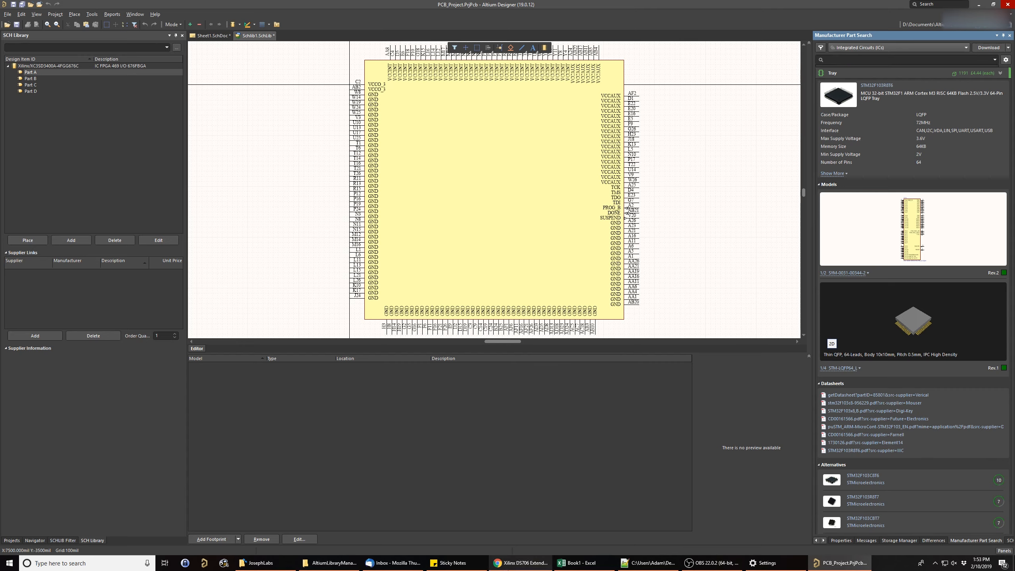
- Switch to the Digi-Key product page in Chrome and select the manufacturer part number XC3SD3400A-4FGG676C for copying
click(508, 564)
click(351, 6)
scroll(407, 139, up, 4)
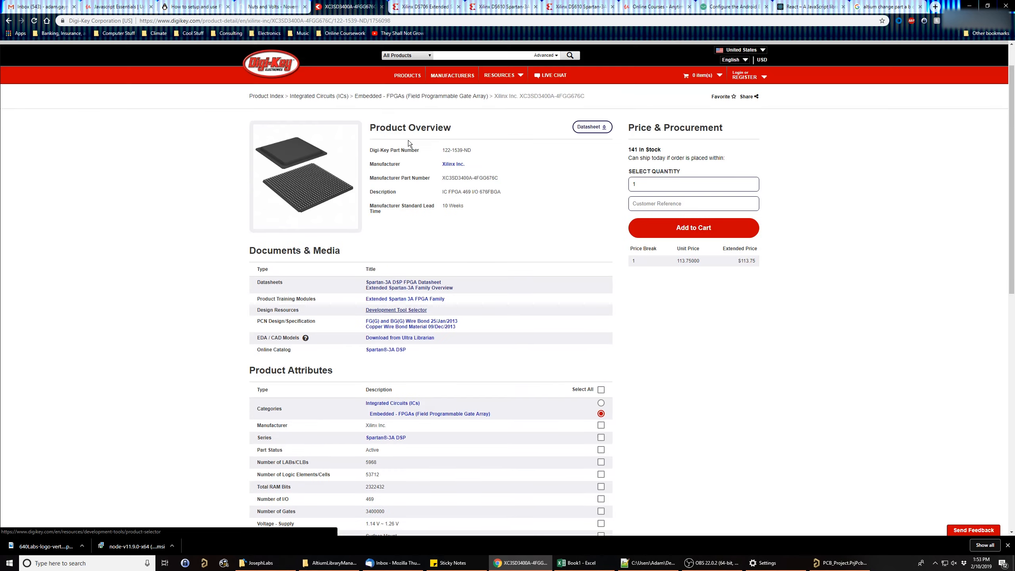
scroll(407, 140, up, 1)
drag(501, 222, 442, 229)
key(ctrl+c)
- Return to Altium Designer and search the manufacturer parts for XC3SD3400A-4FGG676C
click(853, 562)
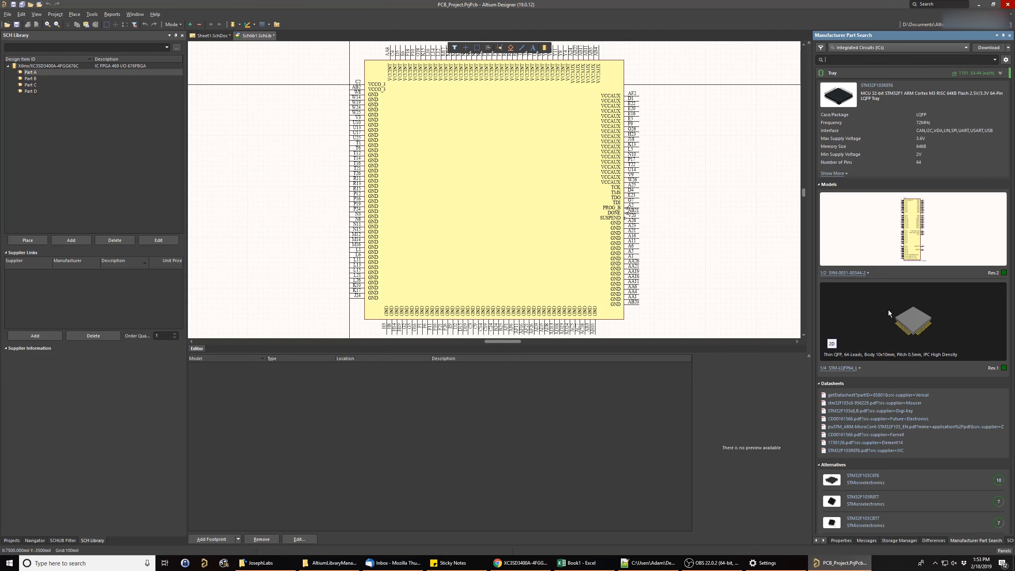
click(841, 62)
key(ctrl+v)
key(Return)
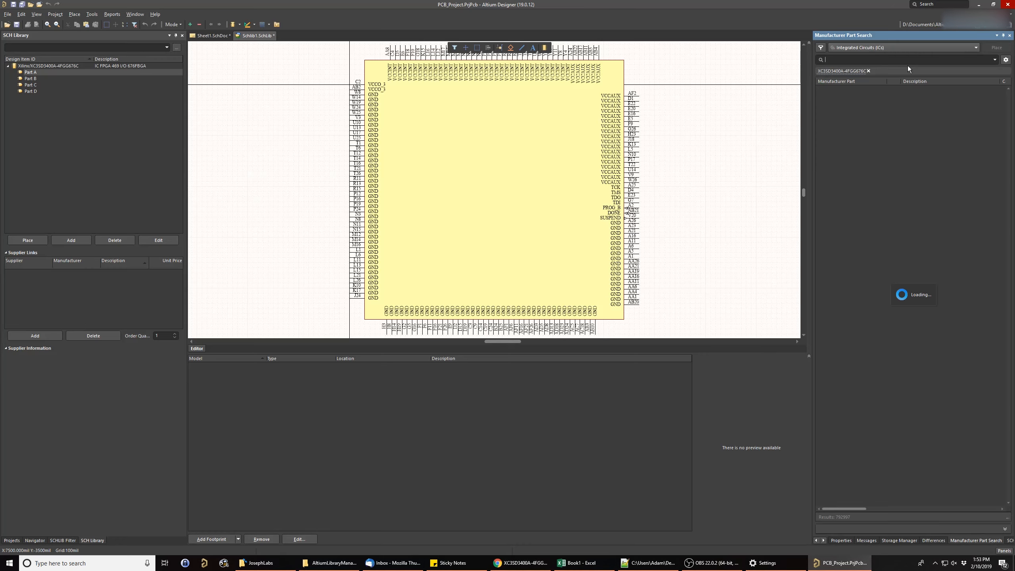
- Expand the supplier offers for XC3SD3400A-4FGG676C and add the Digi-Key offer to the component's supplier links
scroll(919, 184, down, 4)
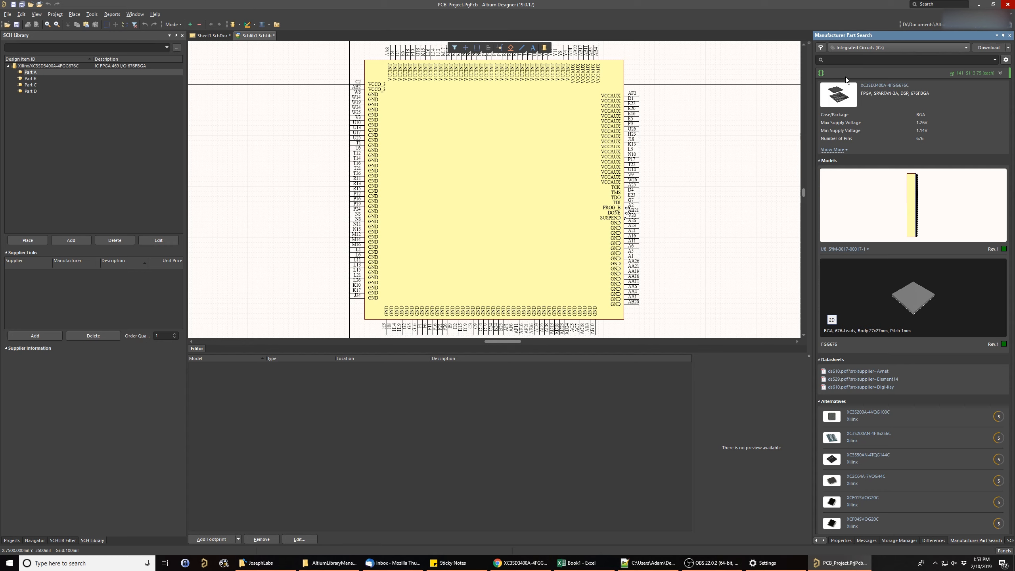
click(1000, 73)
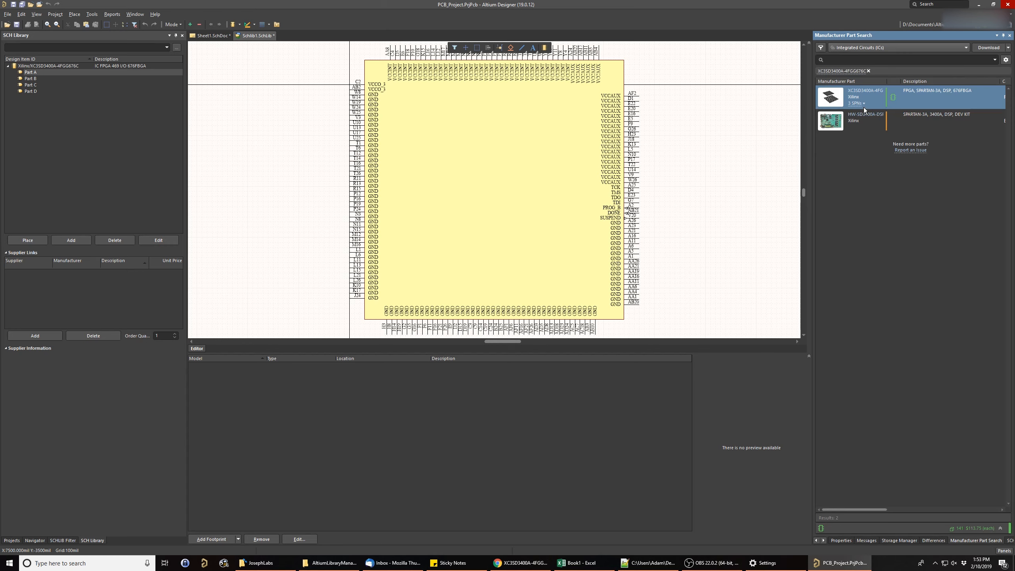
click(862, 105)
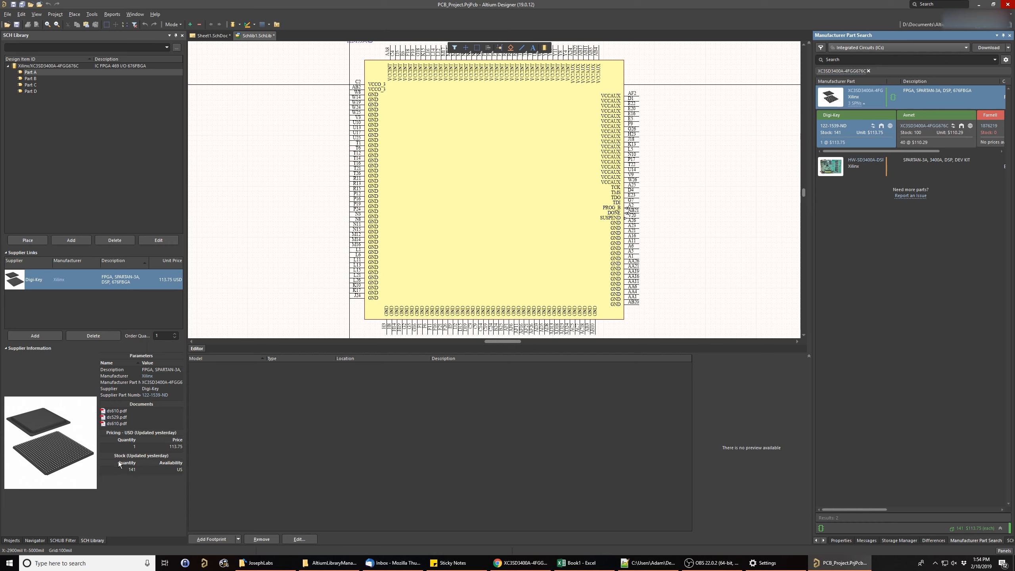
- Add the Avnet offer for XC3SD3400A-4FGG676C to the component's supplier links, without importing its parameters
click(155, 457)
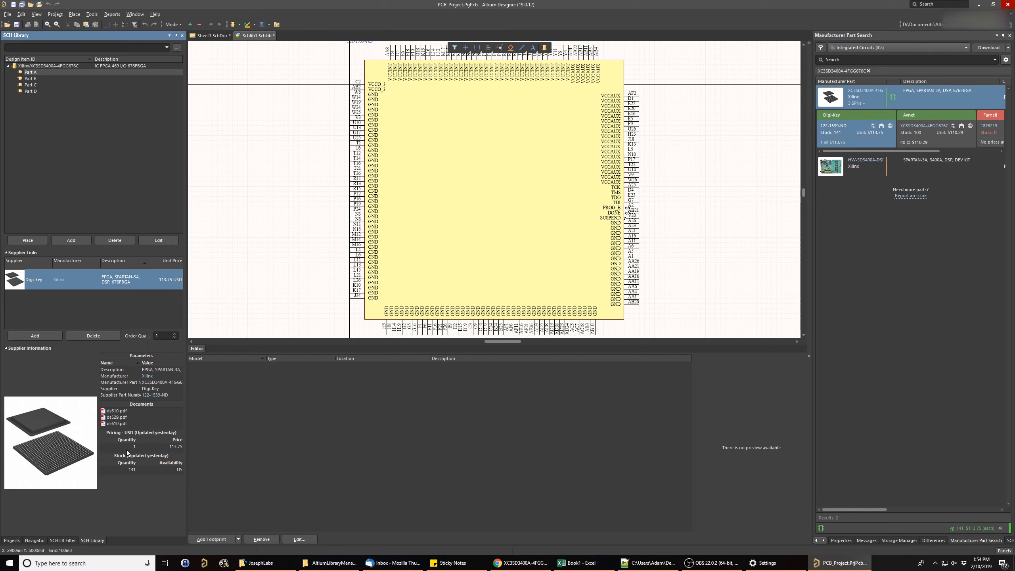
click(939, 114)
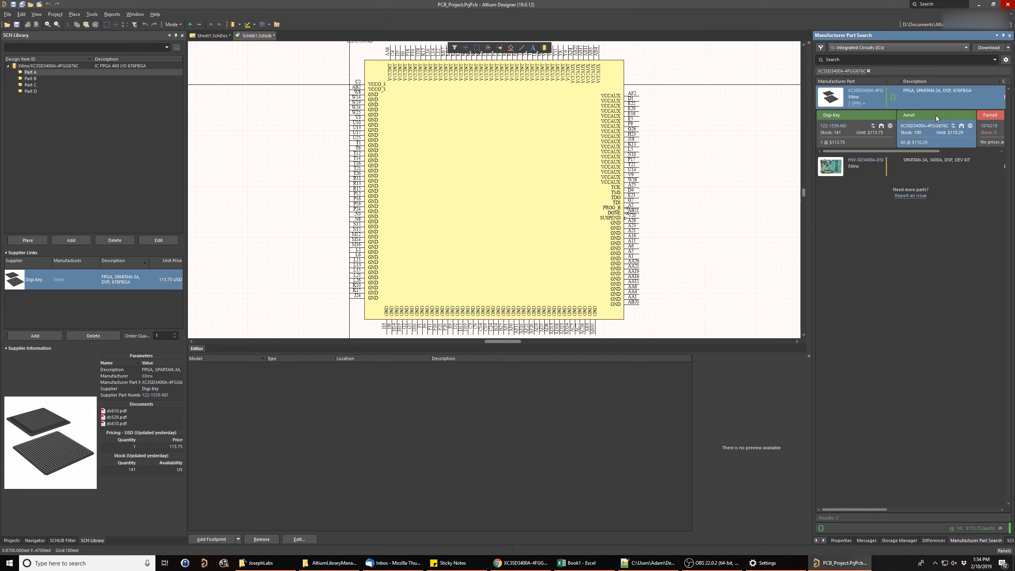
right_click(926, 116)
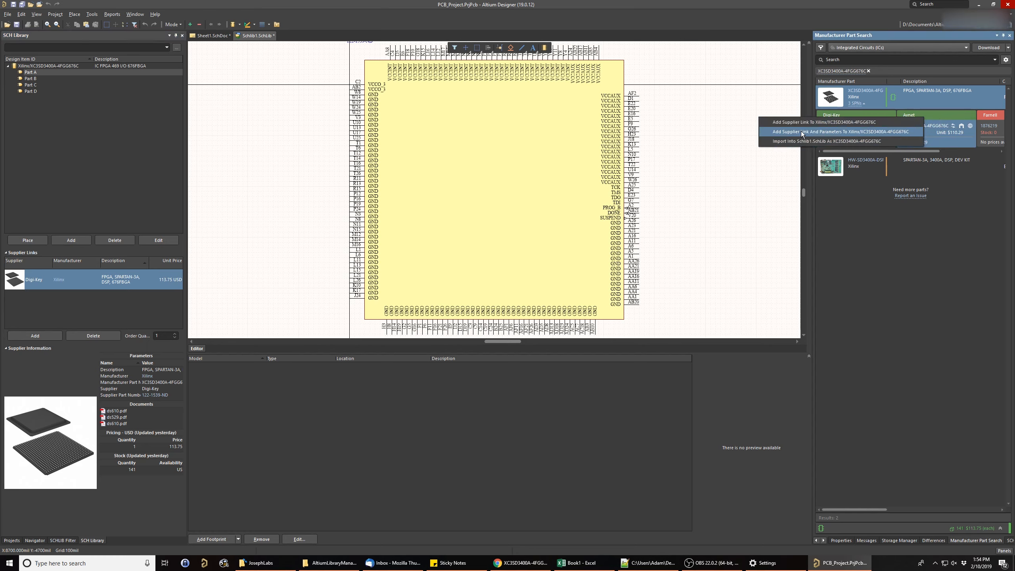
click(815, 122)
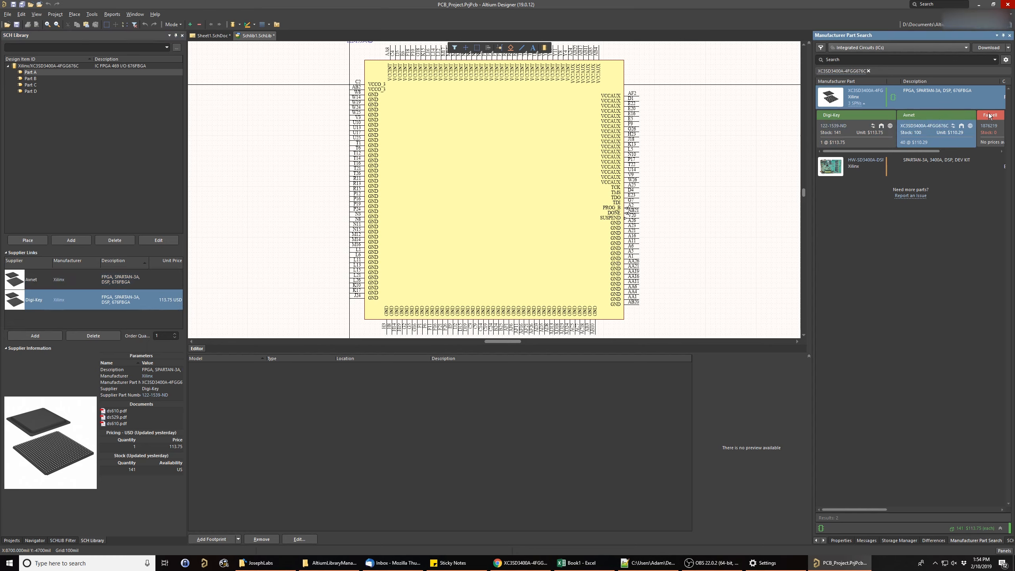
- Add the Farnell offer for XC3SD3400A-4FGG676C to the component's supplier links and show its supplier information
right_click(918, 113)
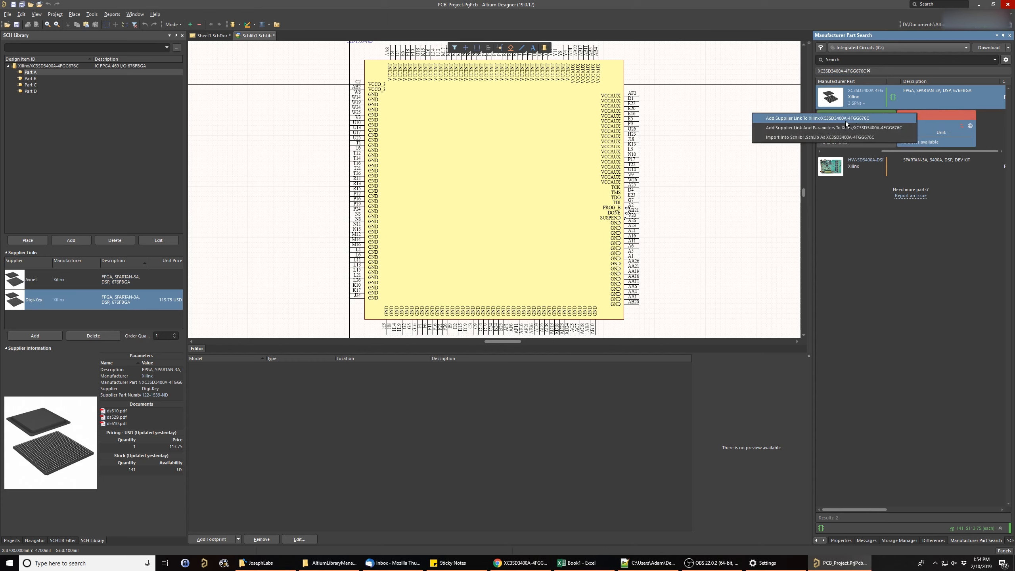
click(845, 121)
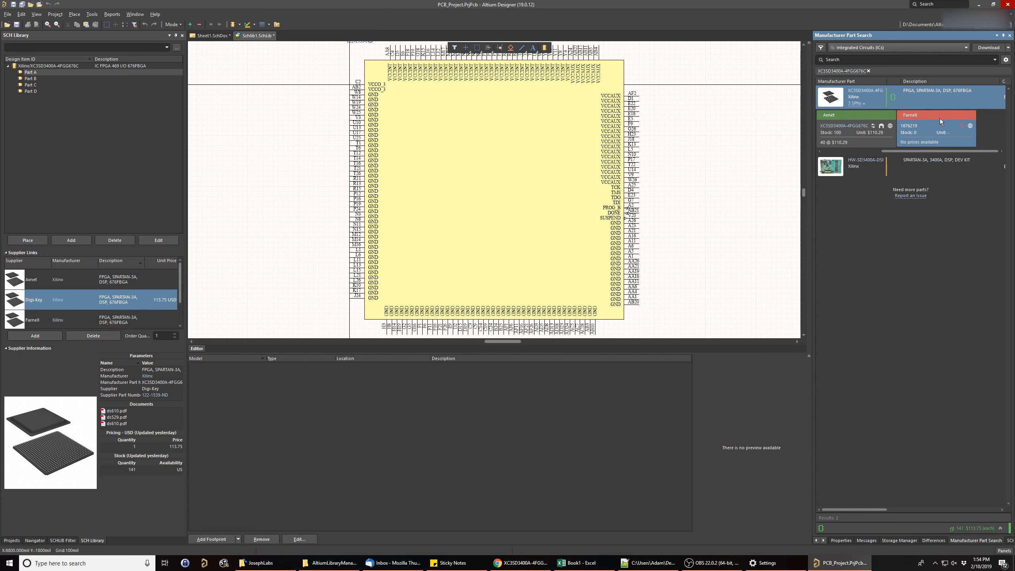
scroll(88, 303, down, 1)
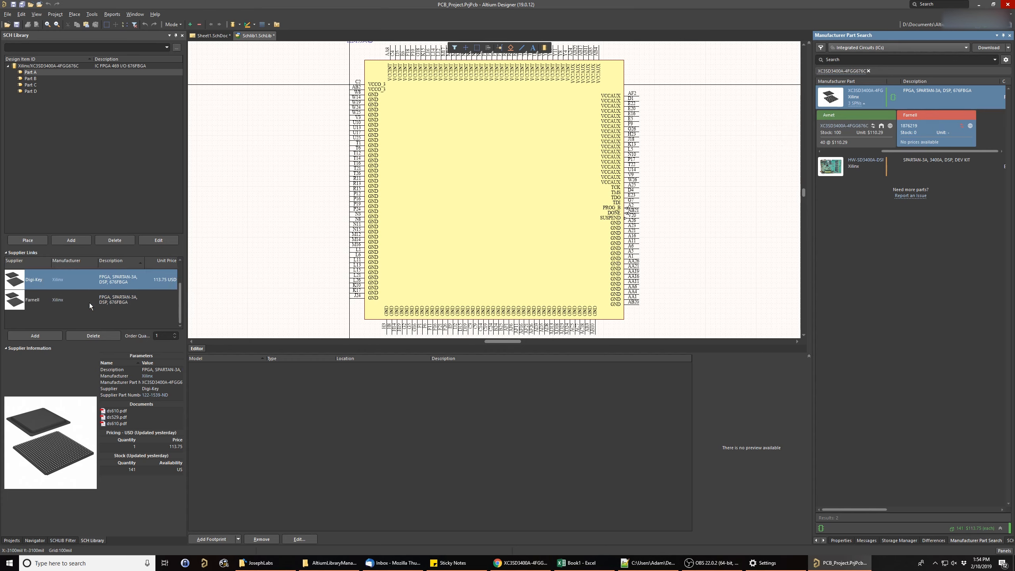
click(29, 304)
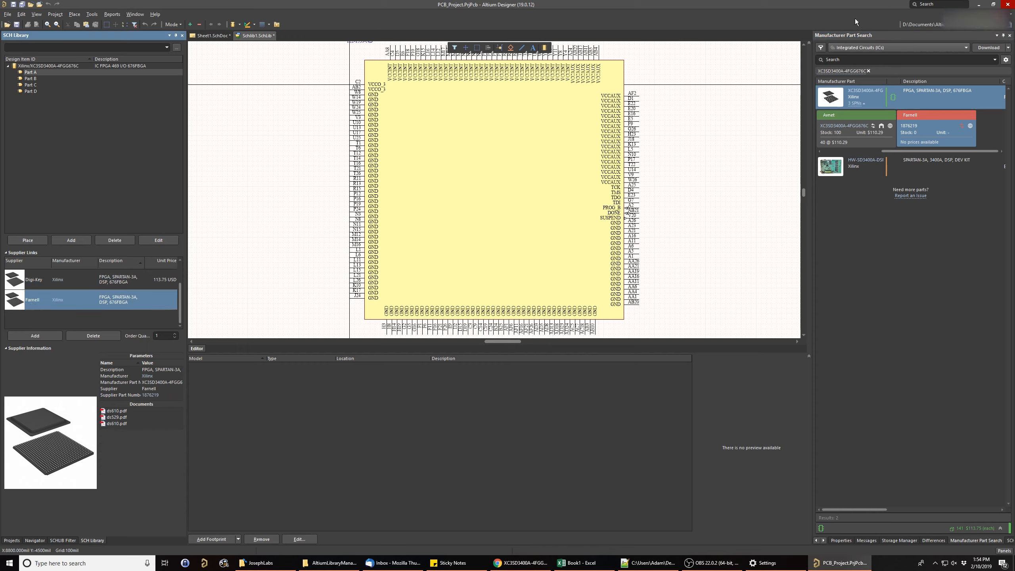
- Delete the three imported Xilinx data-sheet URLs from the component's links, keeping Datasheet and Family Overview
click(844, 539)
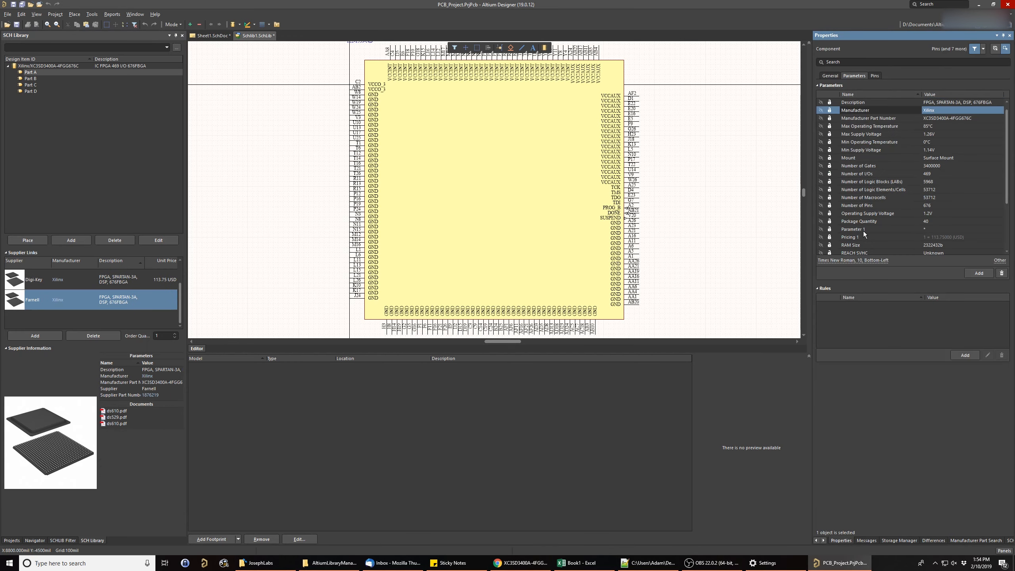
click(829, 75)
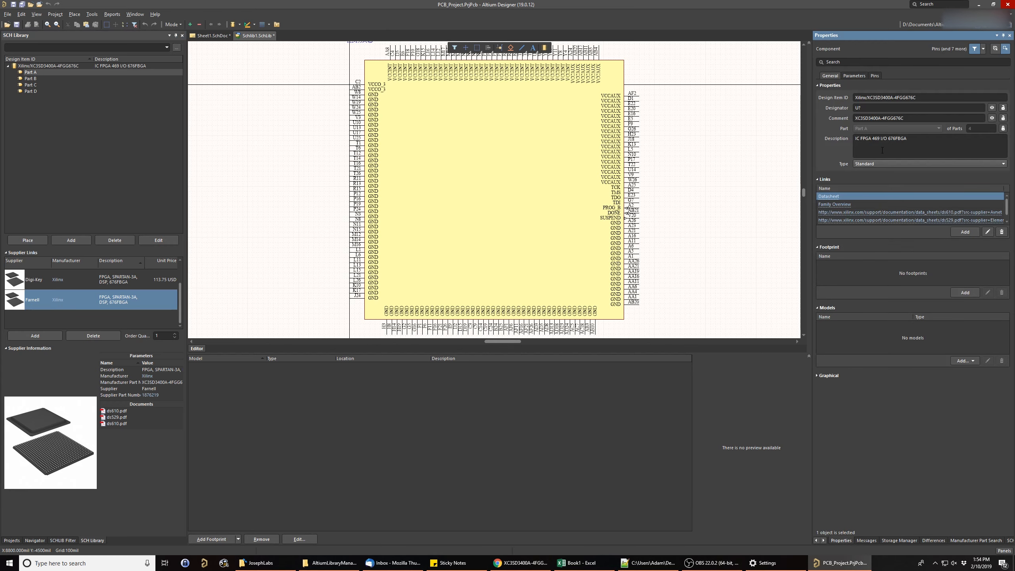
click(1005, 213)
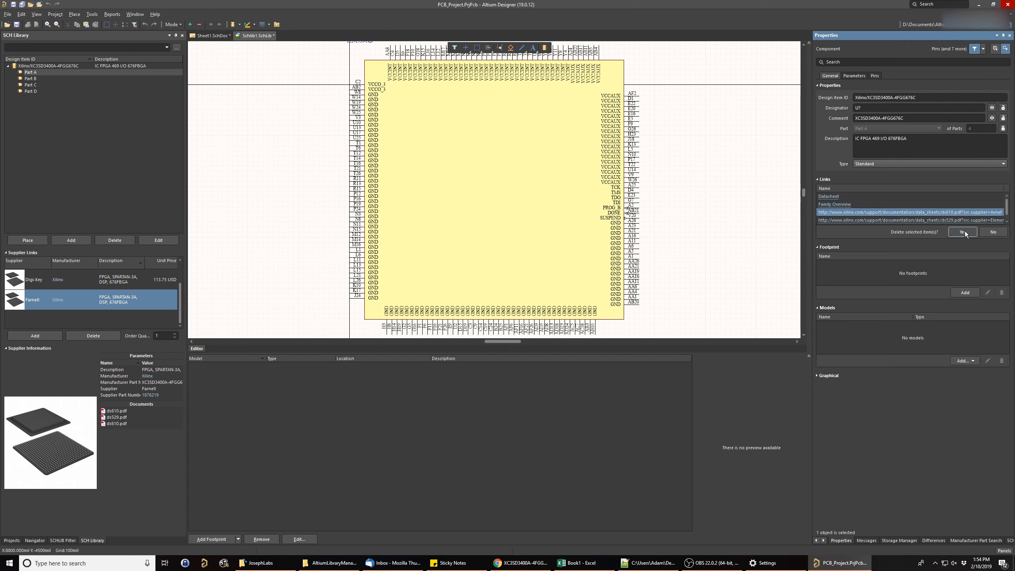
click(1001, 231)
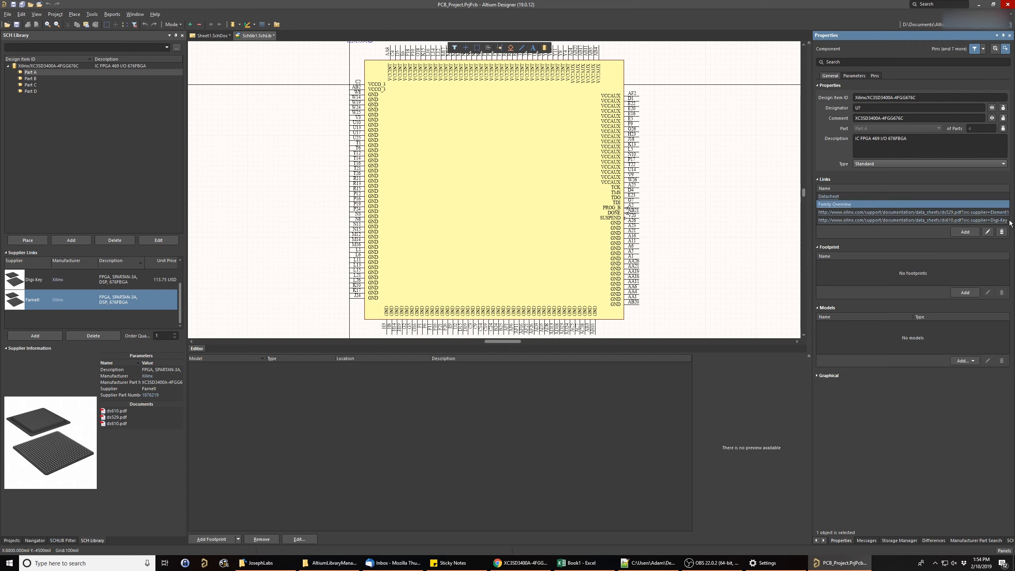
click(1007, 220)
click(1001, 232)
click(962, 231)
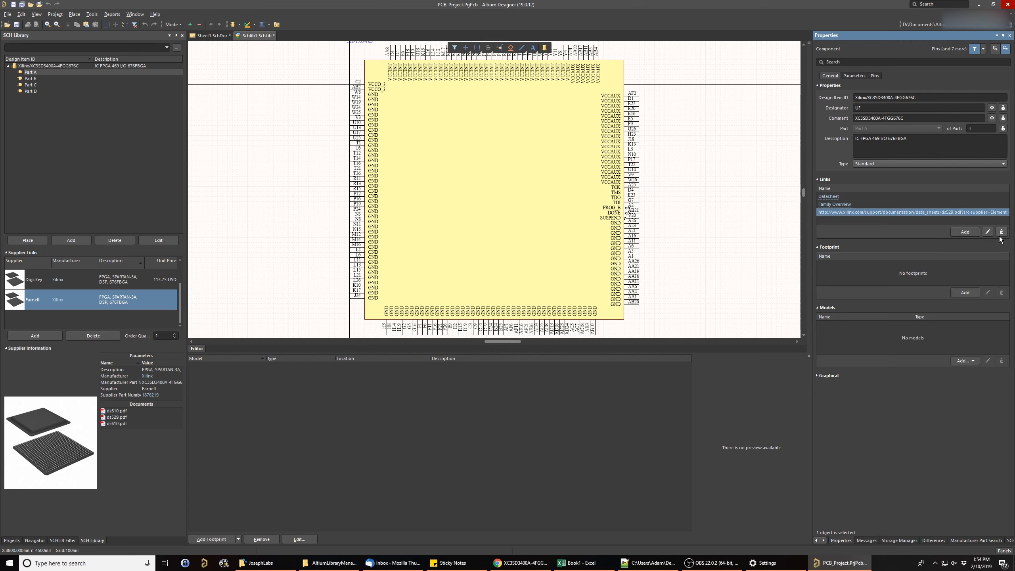
click(962, 232)
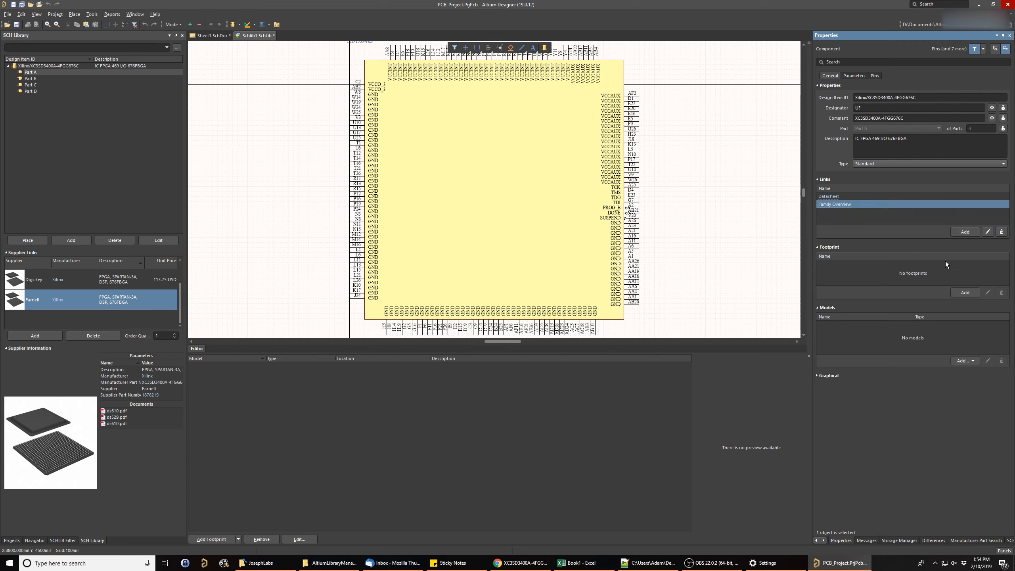
- Hide the component parameters Supplier Part Number 1, Supplier Part Number 2 and Supplier Part Number 3 on the symbol
click(854, 75)
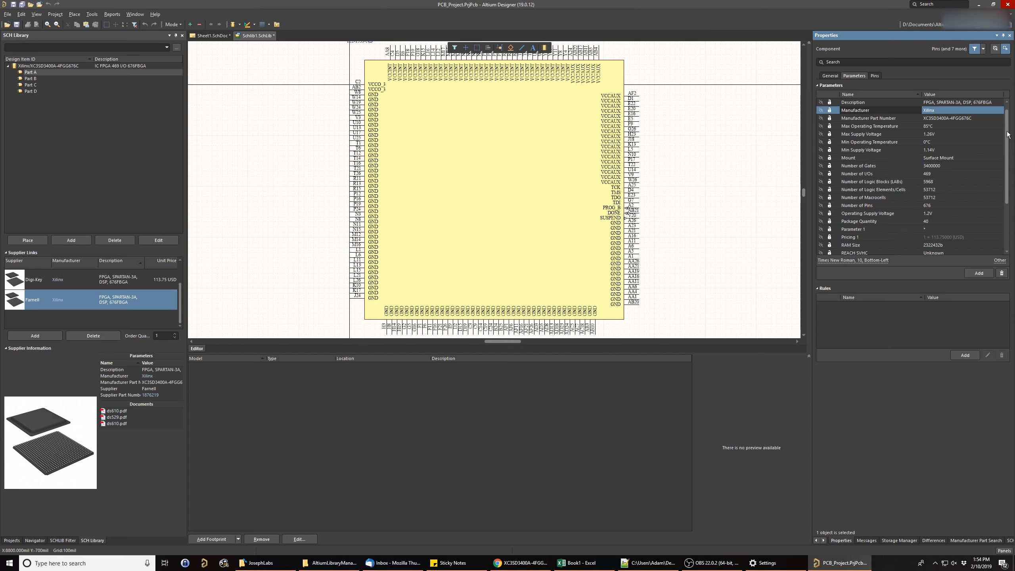
drag(1006, 134, 1001, 136)
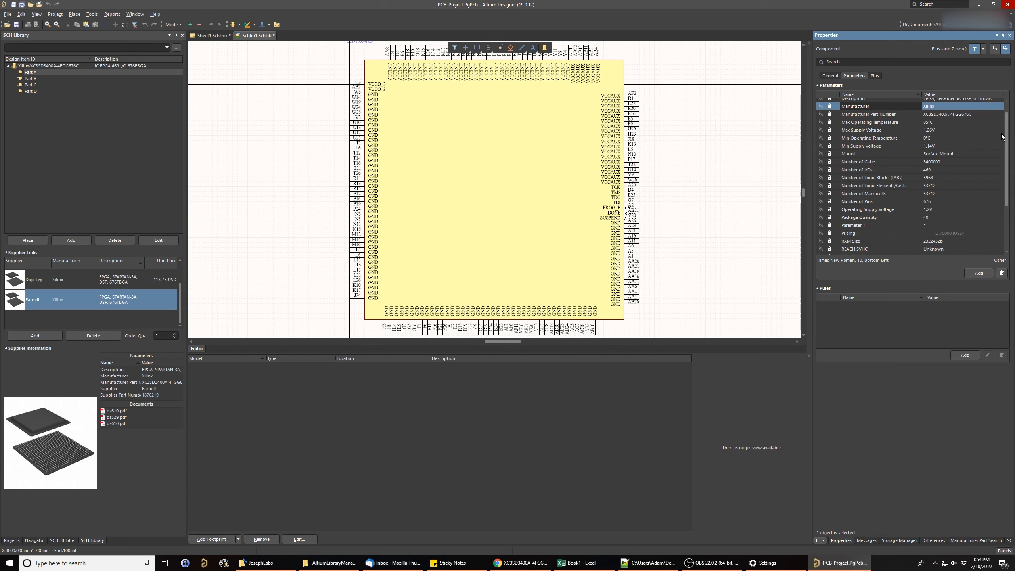
scroll(990, 144, down, 3)
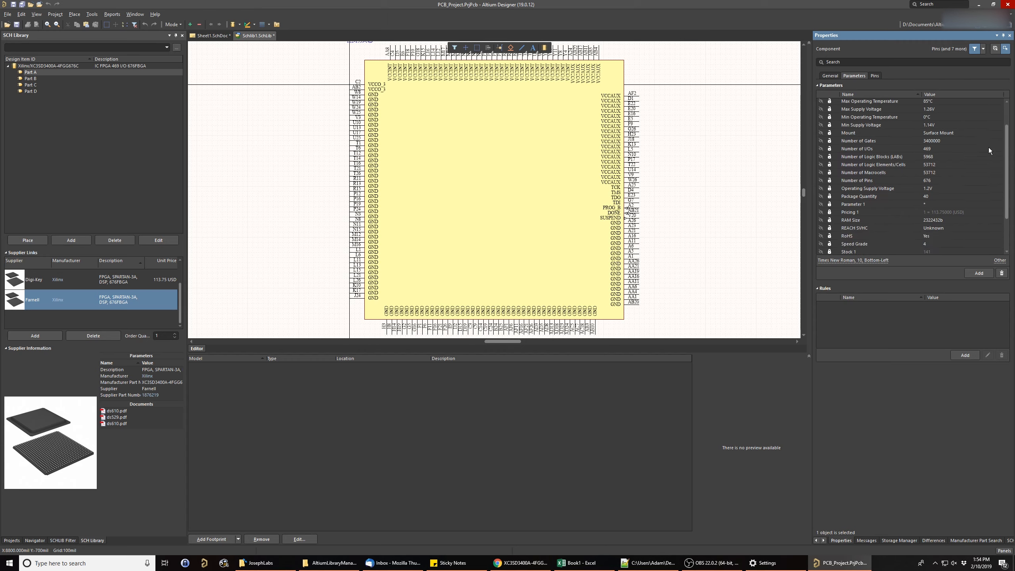
click(874, 211)
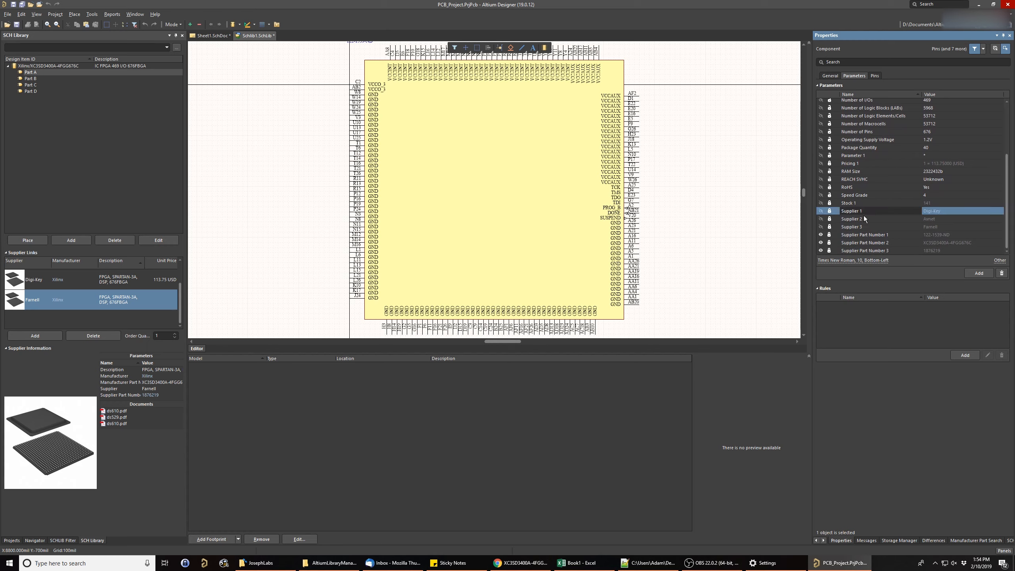
click(855, 219)
click(878, 227)
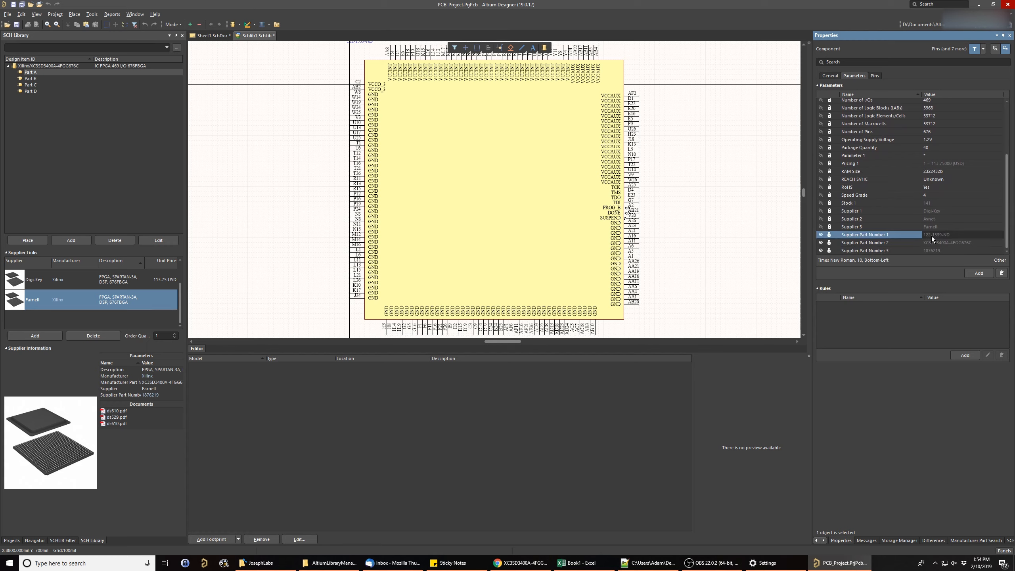
click(930, 235)
click(820, 235)
click(827, 242)
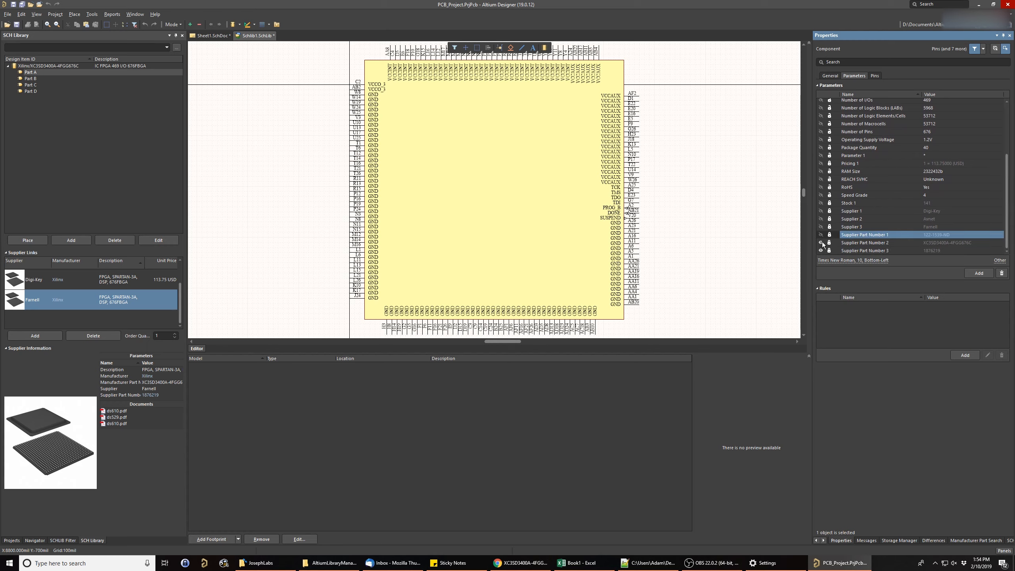
click(820, 251)
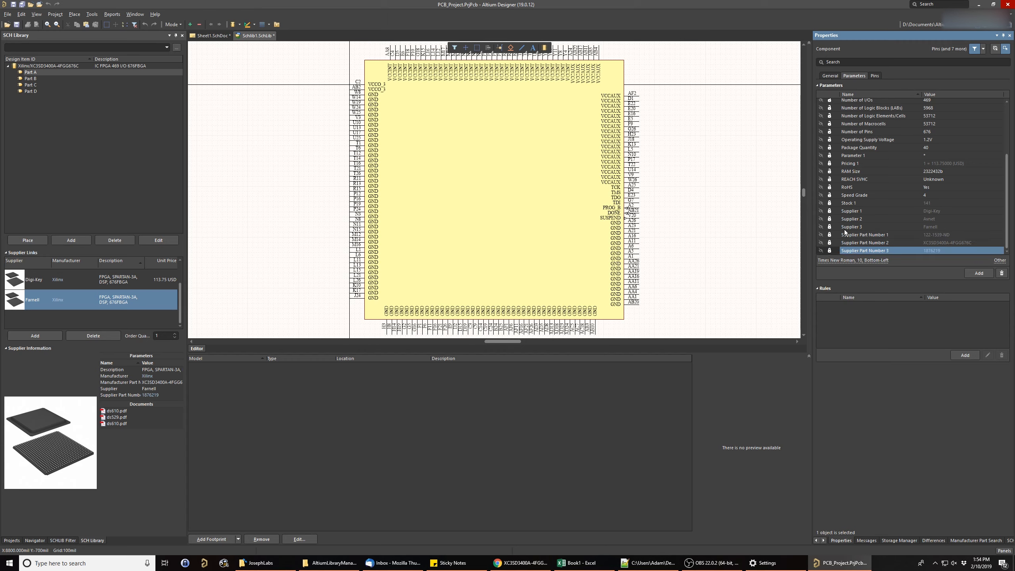
- Make the Manufacturer parameter visible on the symbol and return to the component's general properties
scroll(902, 165, up, 4)
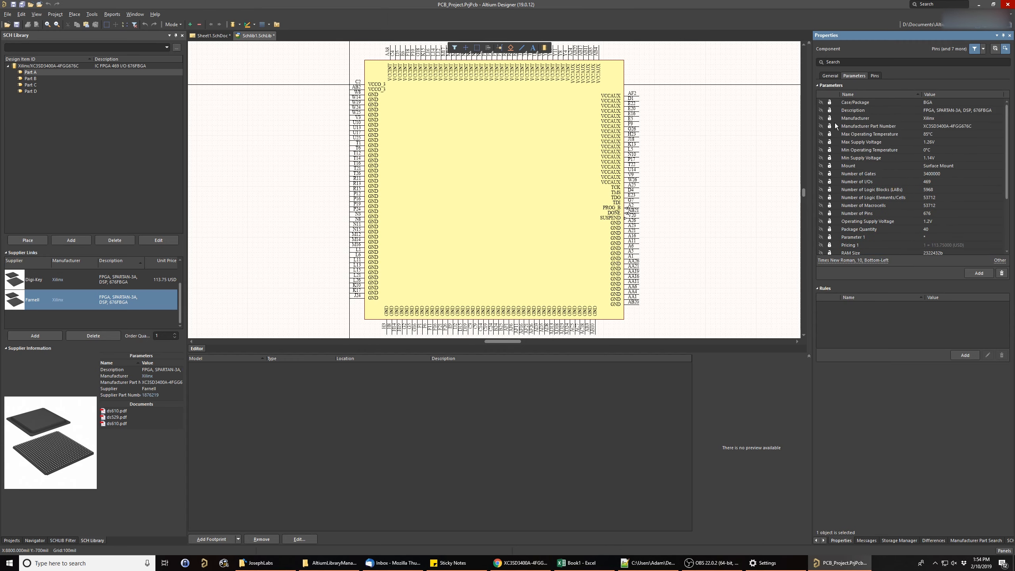
click(821, 117)
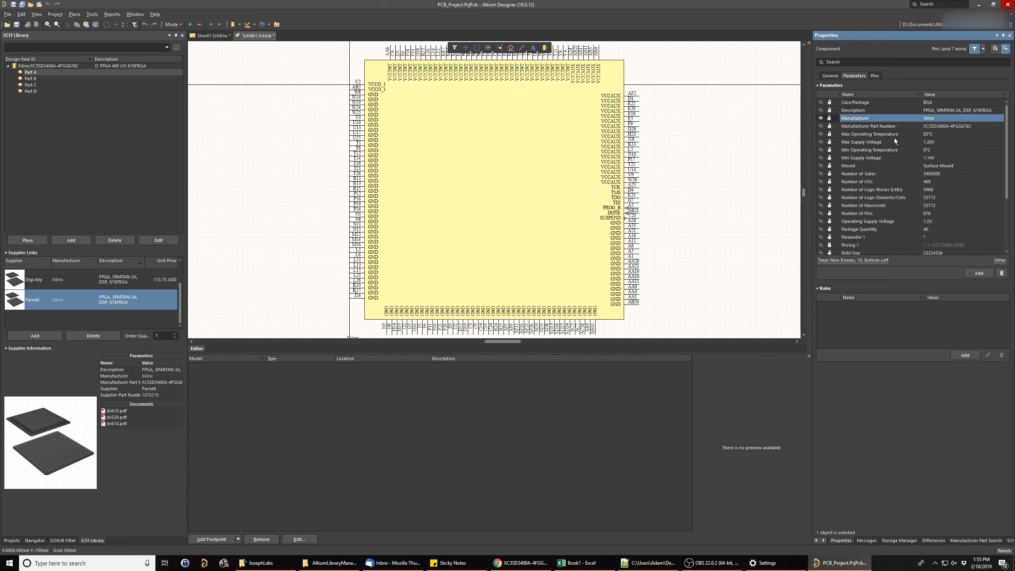
click(825, 76)
click(917, 117)
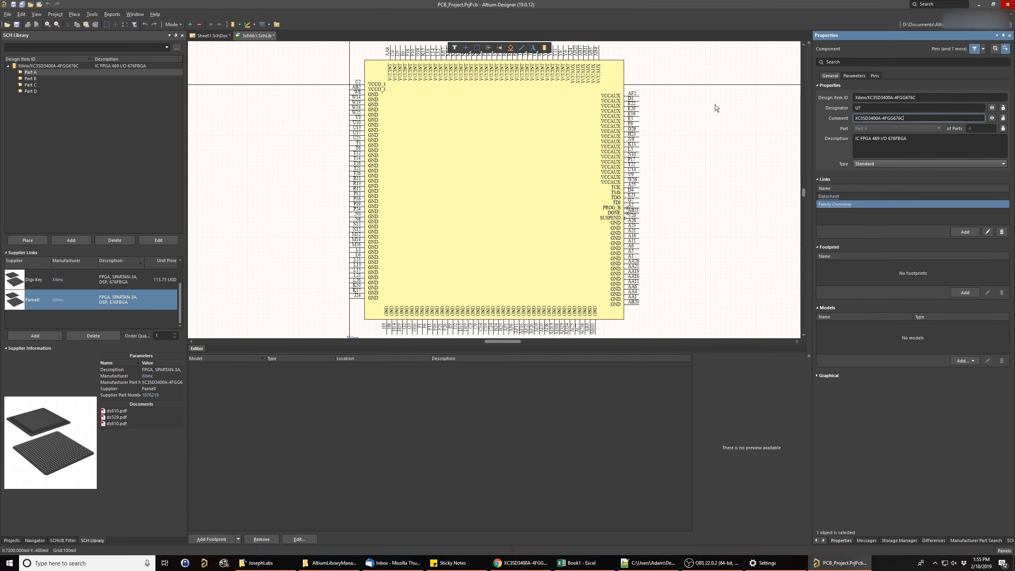
- Save the schematic library document Schlib1.SchLib
right_drag(715, 104, 687, 195)
right_drag(695, 241, 600, 221)
ctrl+scroll(629, 221, down, 1)
key(f)
key(Escape)
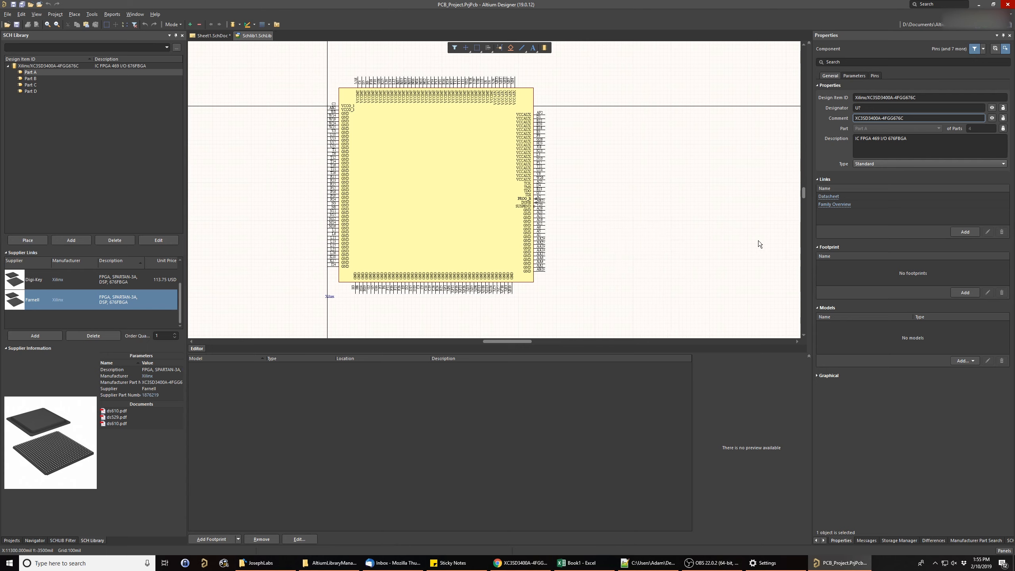
- Examine the component's parameter list, especially the stock, pricing, supplier and supplier part number entries
click(848, 76)
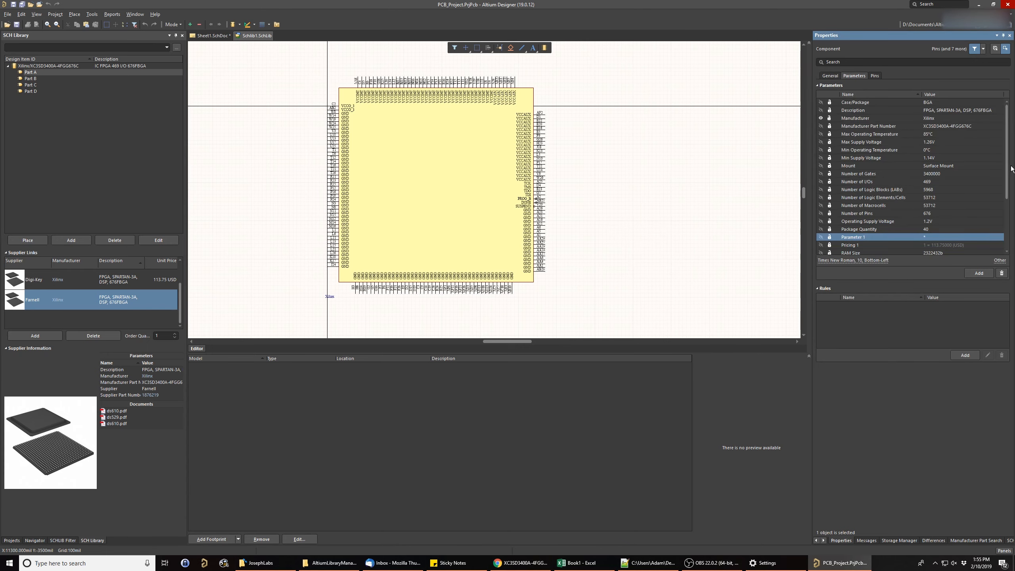
drag(1004, 168, 1005, 215)
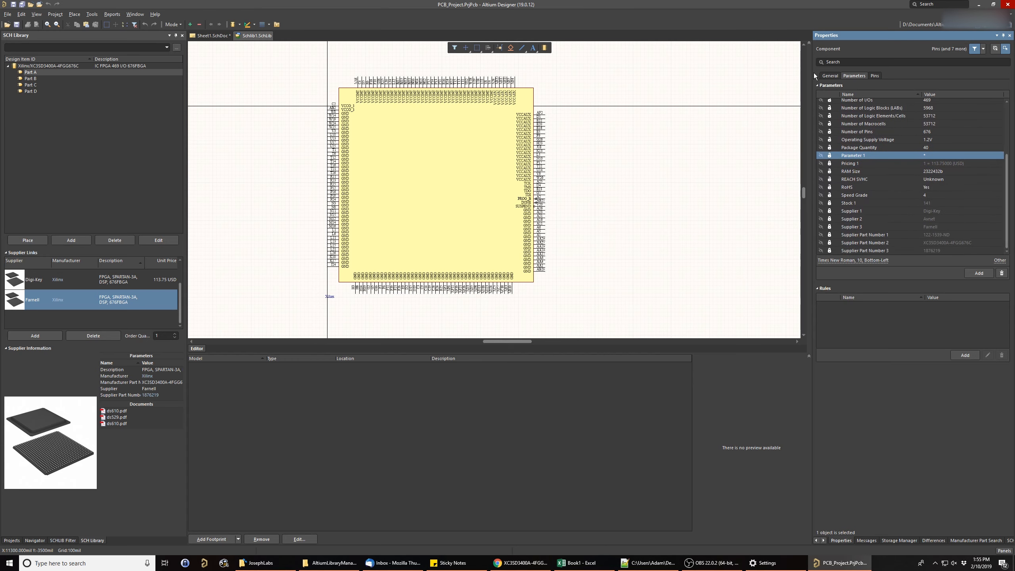
click(942, 212)
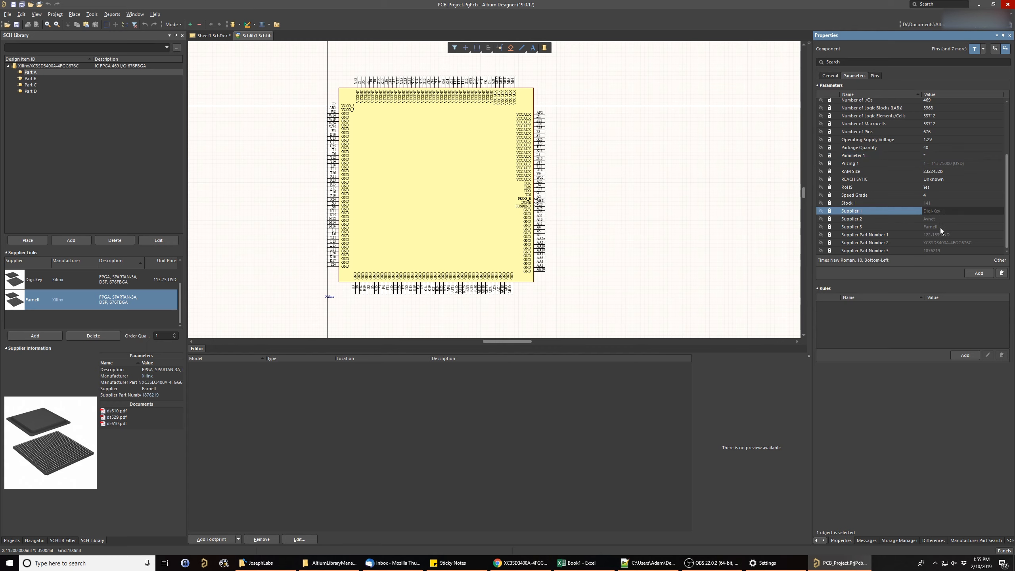
click(936, 219)
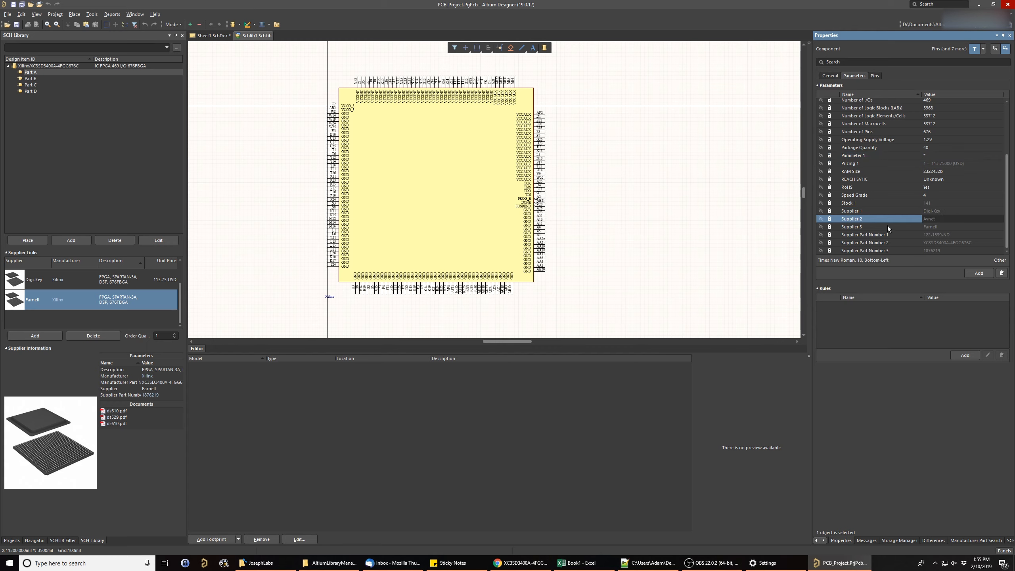
click(927, 227)
click(939, 219)
click(947, 211)
click(946, 203)
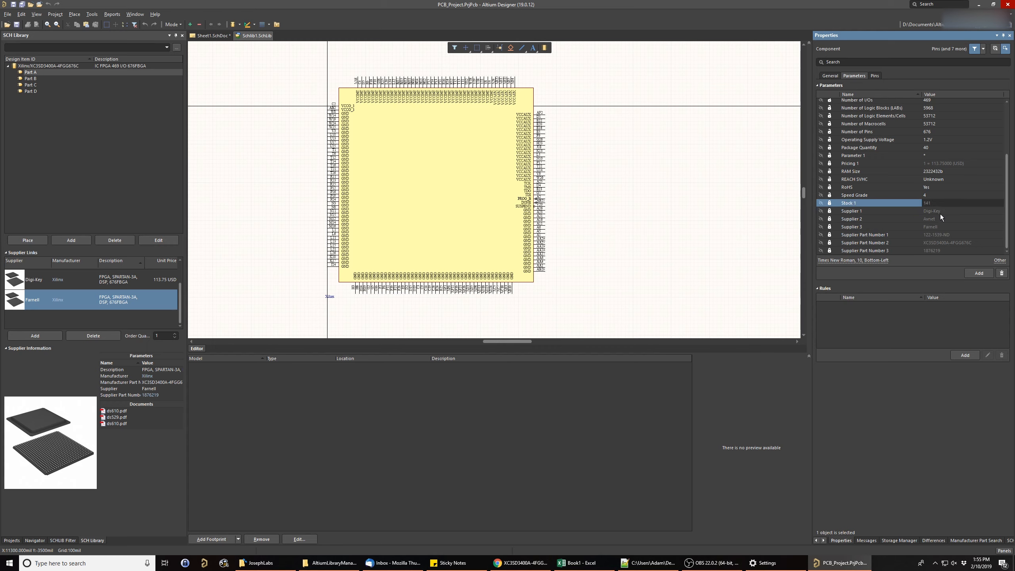
click(940, 213)
click(940, 220)
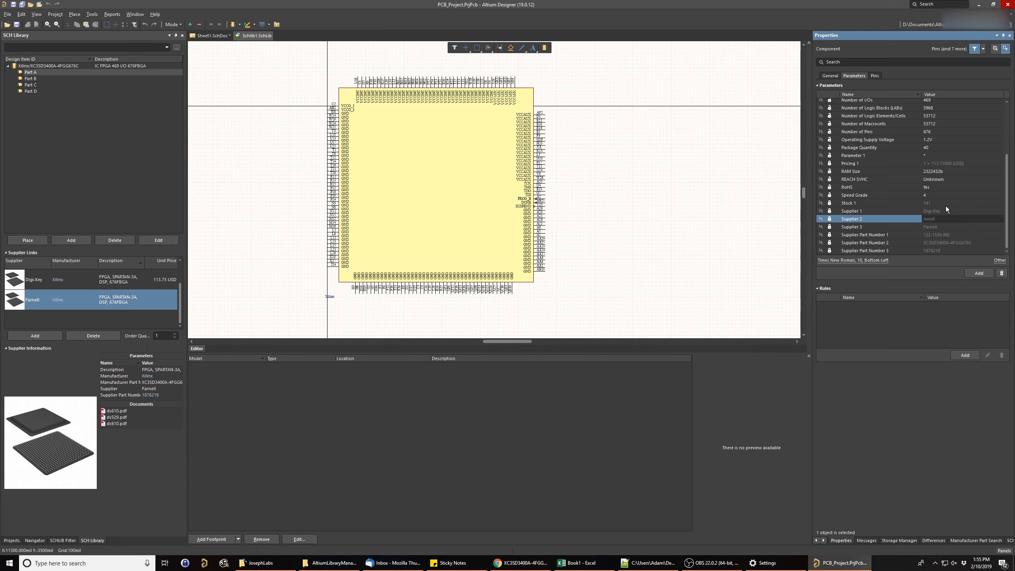
click(878, 204)
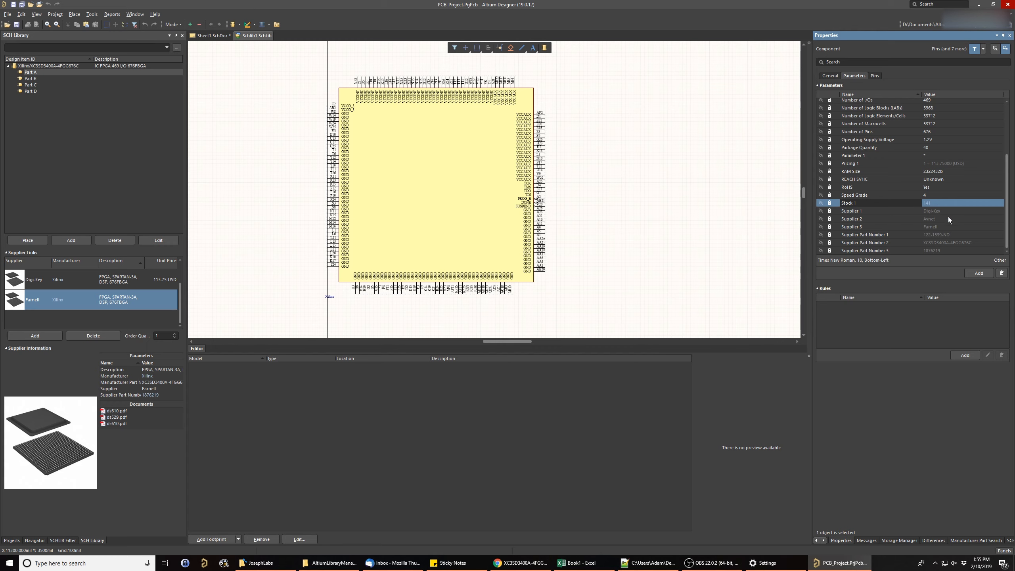
scroll(948, 219, up, 1)
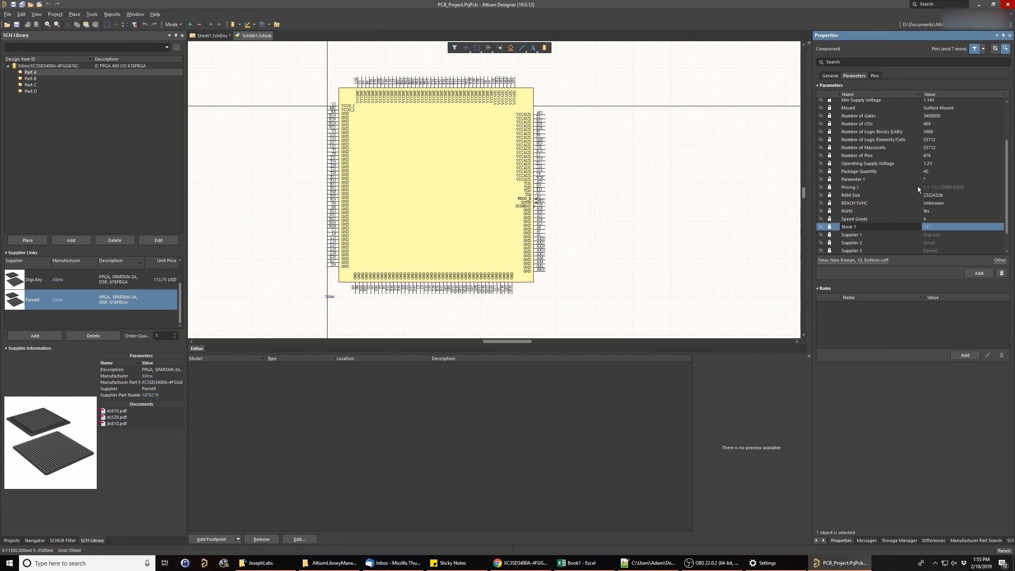
scroll(919, 224, down, 1)
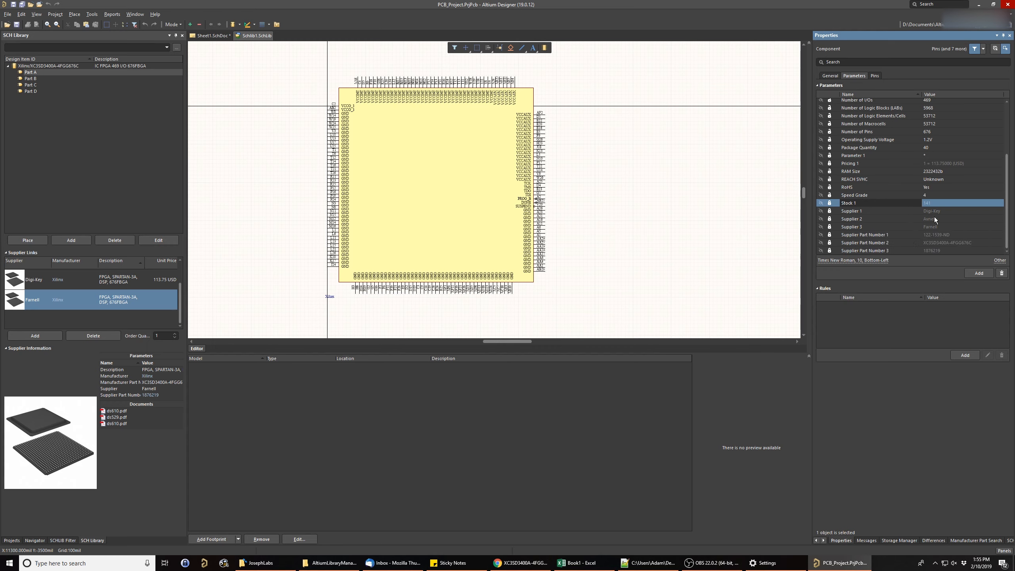
drag(1007, 210, 1007, 130)
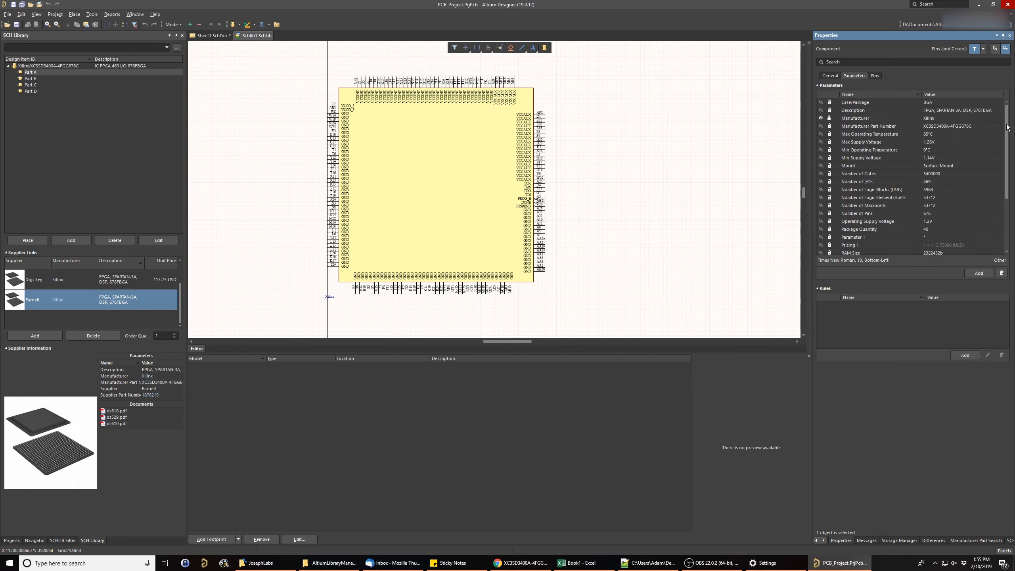